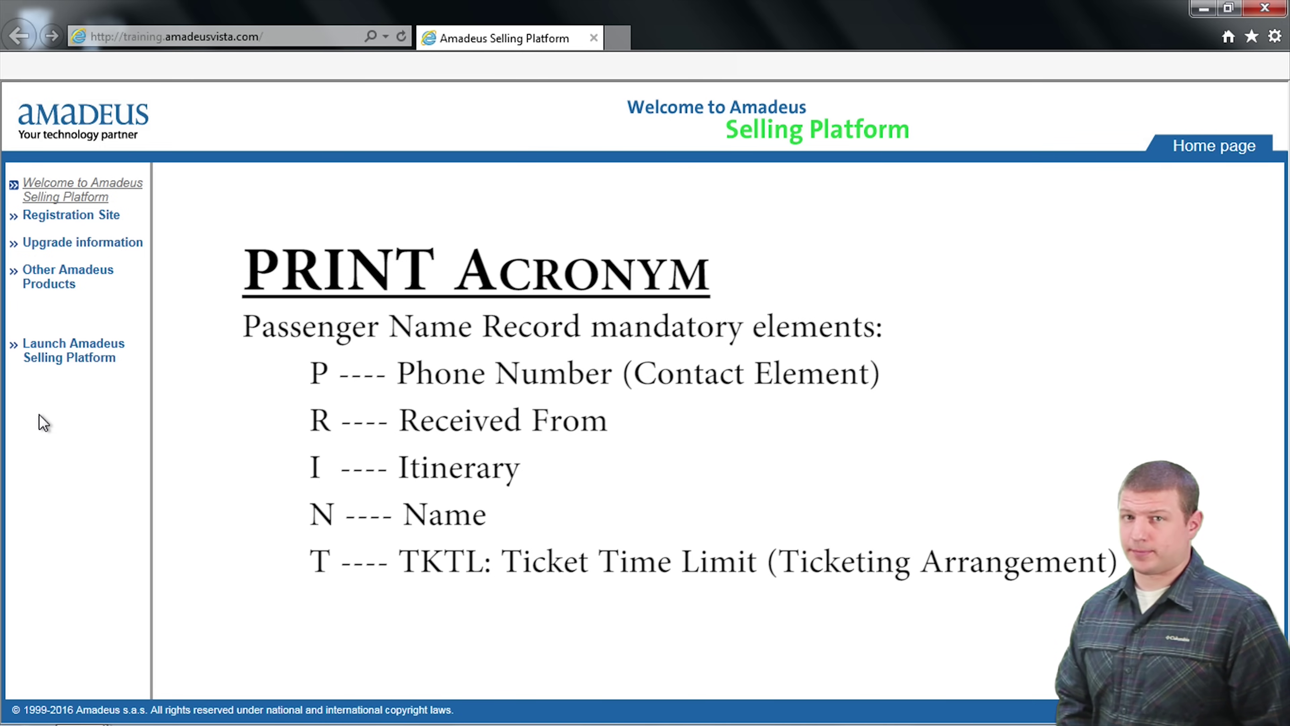
Step: Launch the Selling Platform, sign in to work area F and open the Command Page
{"action": "left_click", "coordinate": [75, 356]}
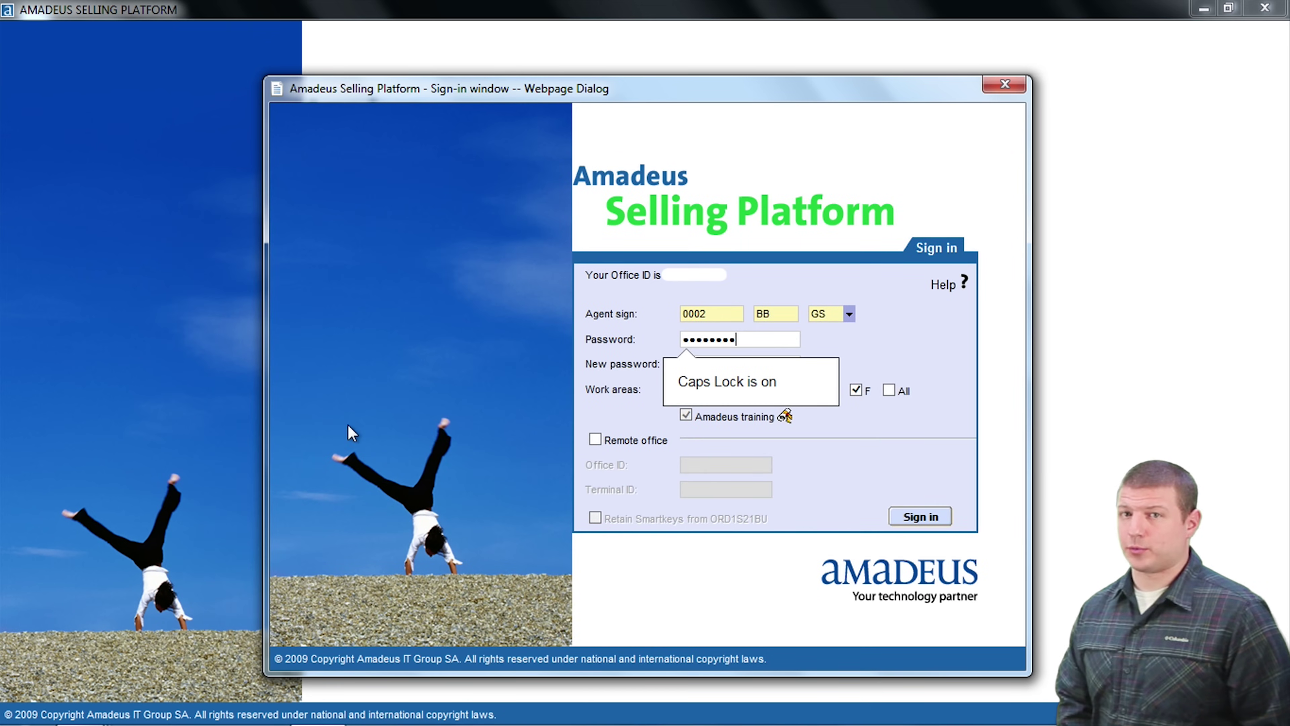
{"action": "left_click", "coordinate": [891, 437]}
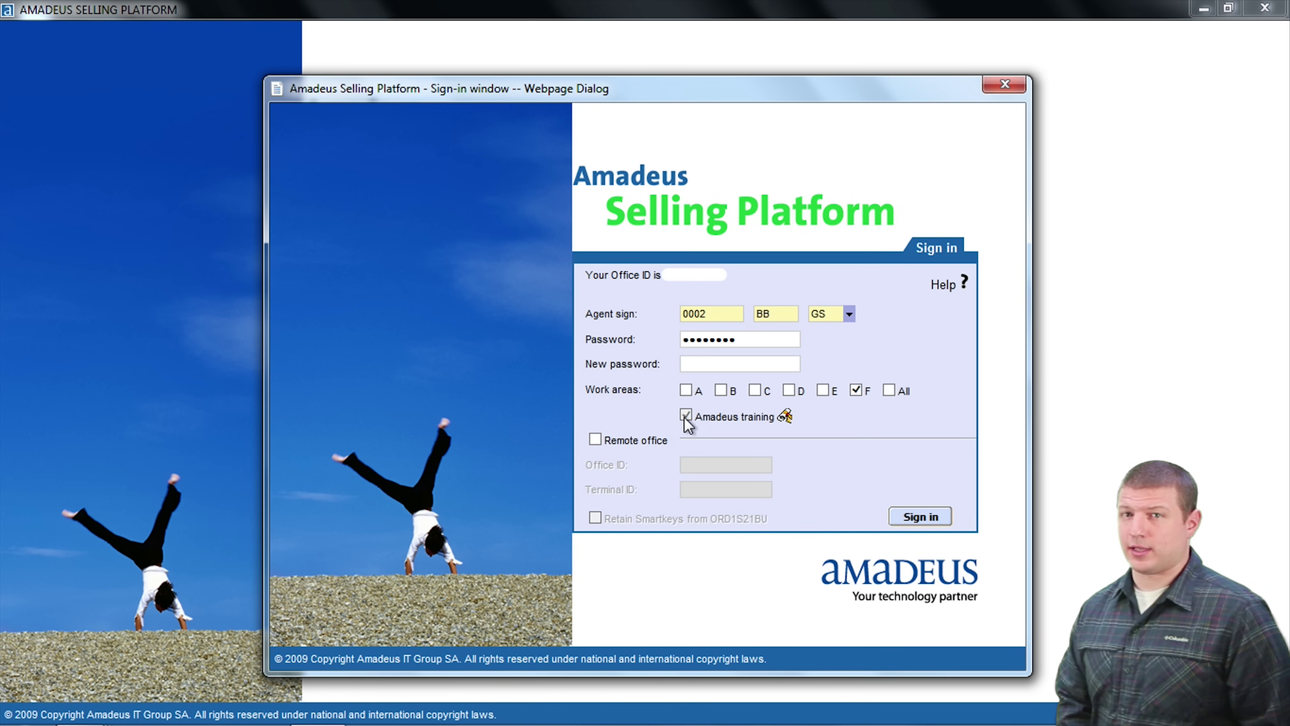
{"action": "left_click", "coordinate": [920, 516]}
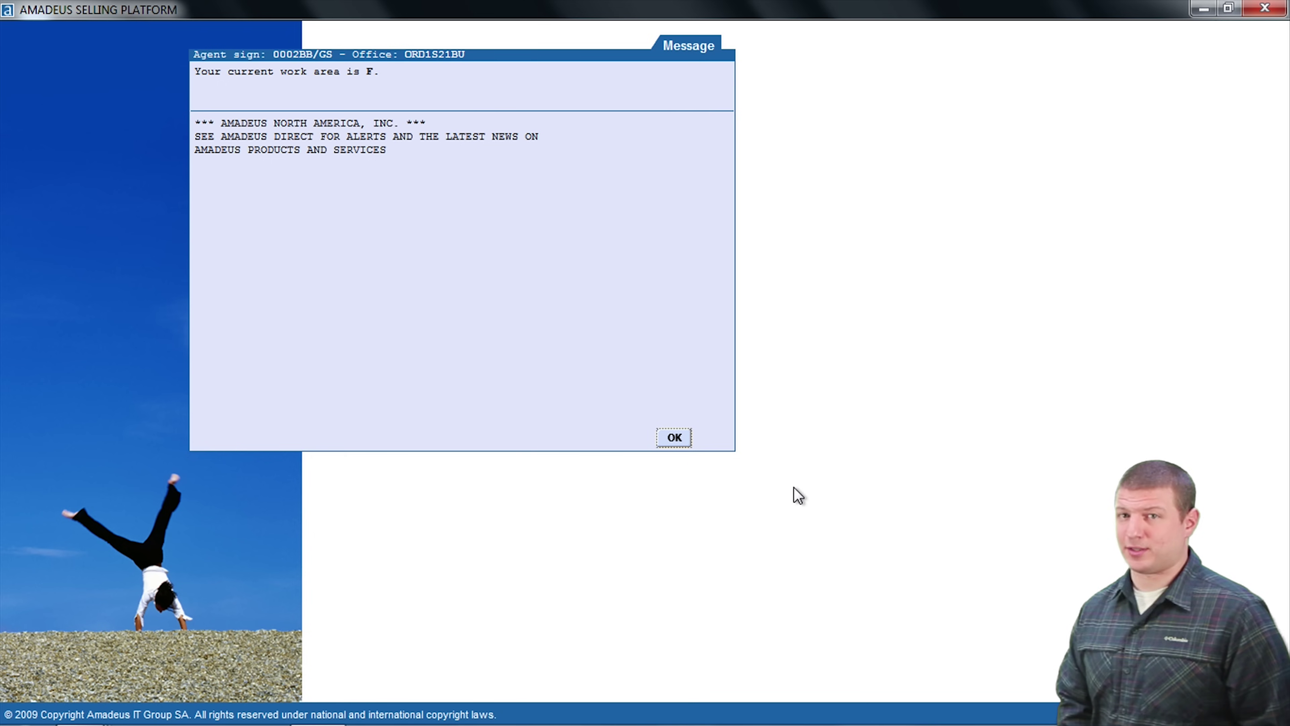
{"action": "left_click", "coordinate": [675, 438]}
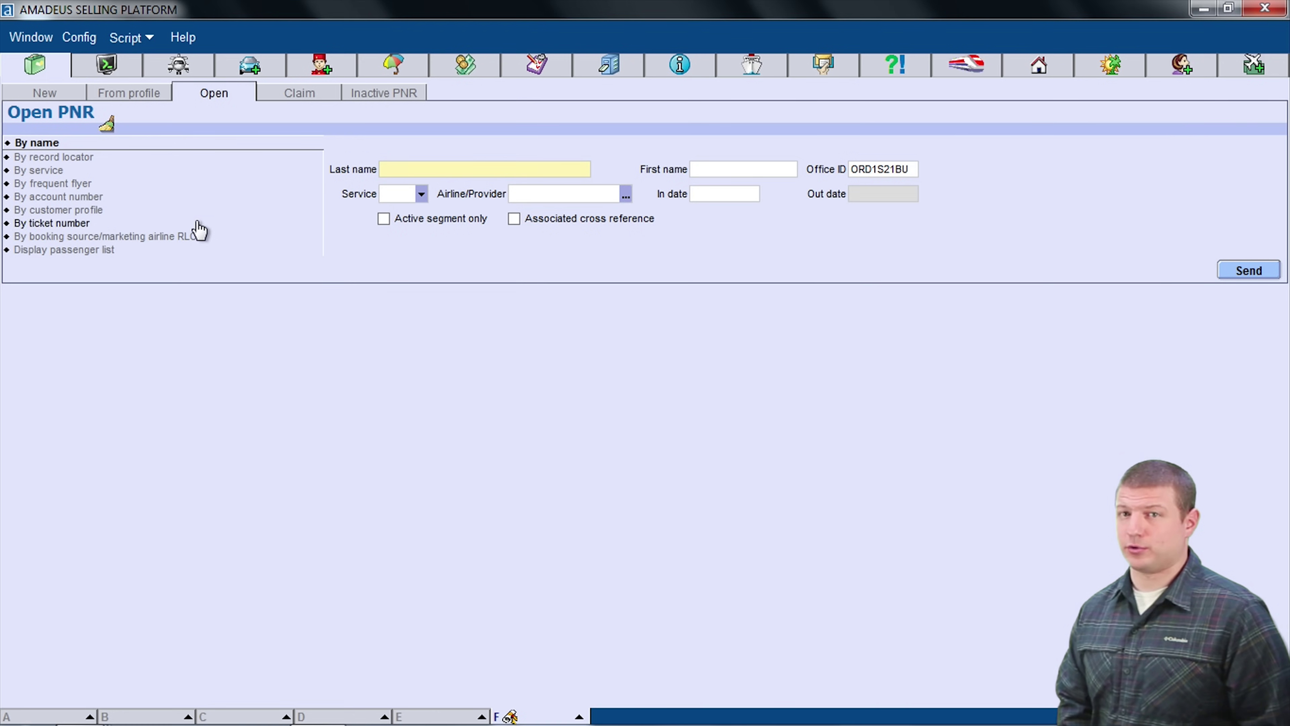
{"action": "left_click", "coordinate": [105, 71]}
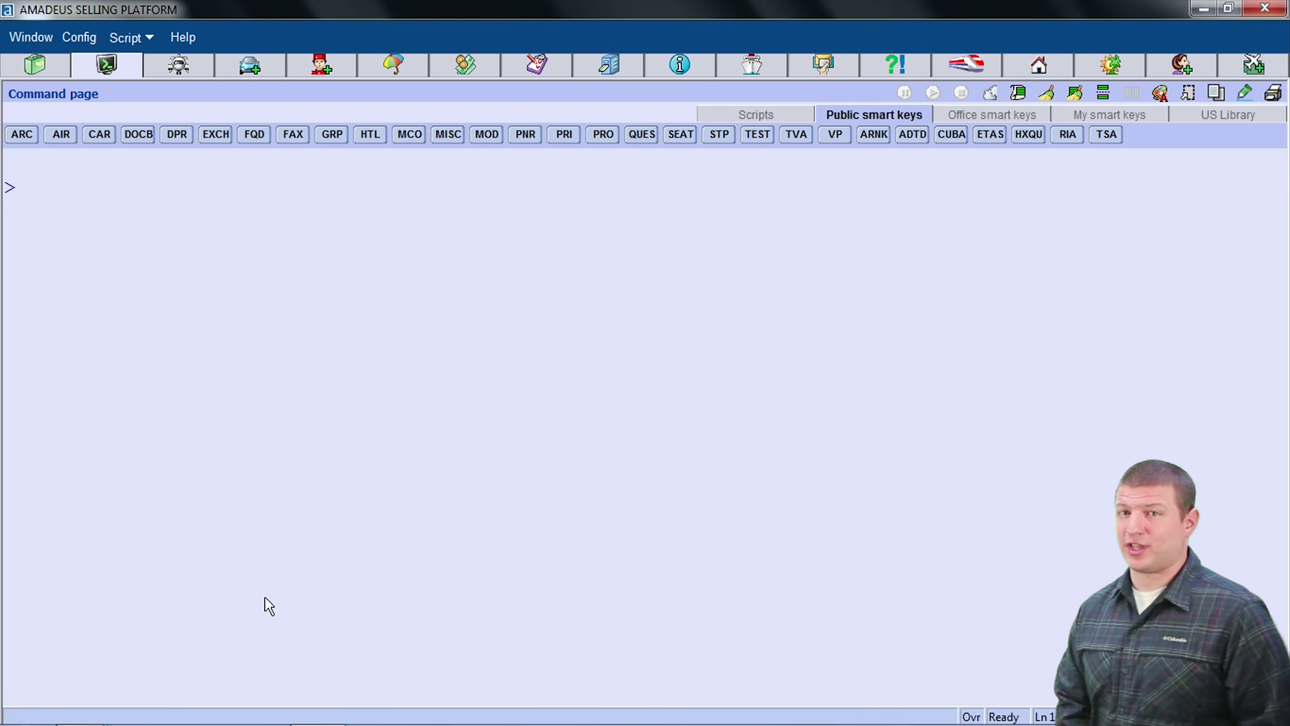
Step: Enter the passenger's surname/first name with an NM1 entry as booking element 1
{"action": "type", "text": "NM"}
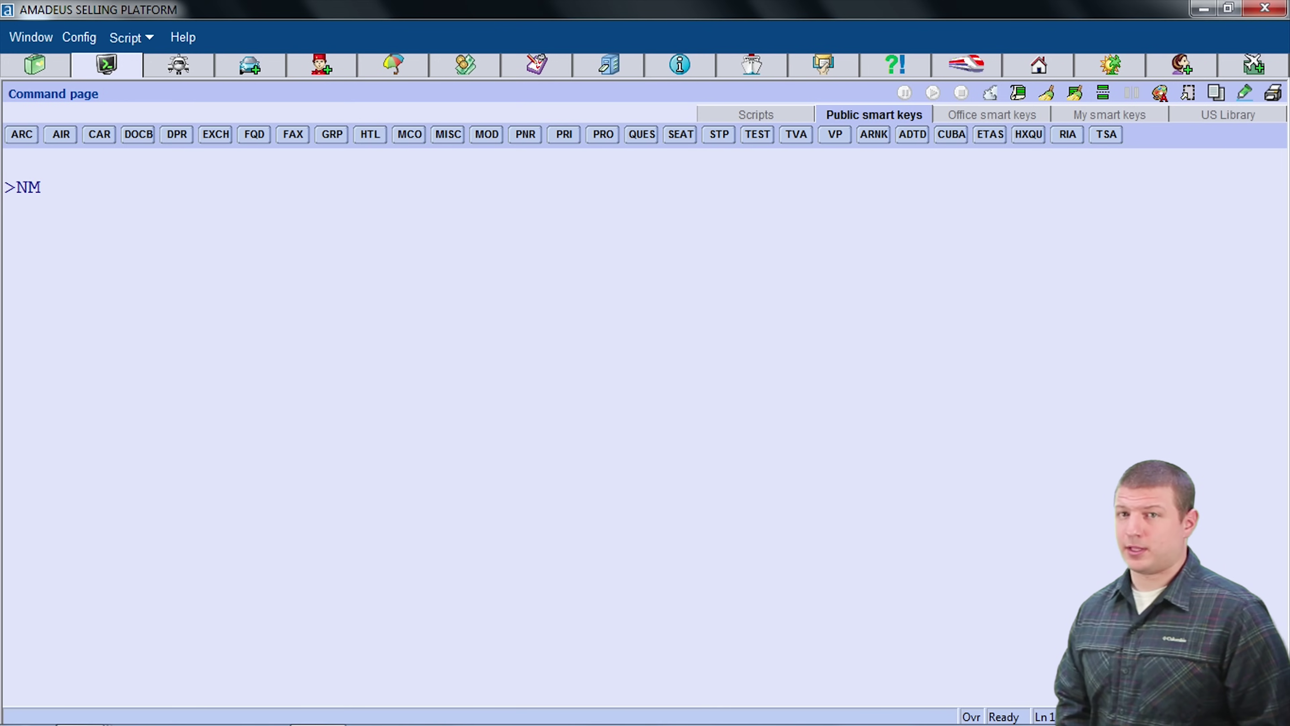
{"action": "type", "text": "1FUL"}
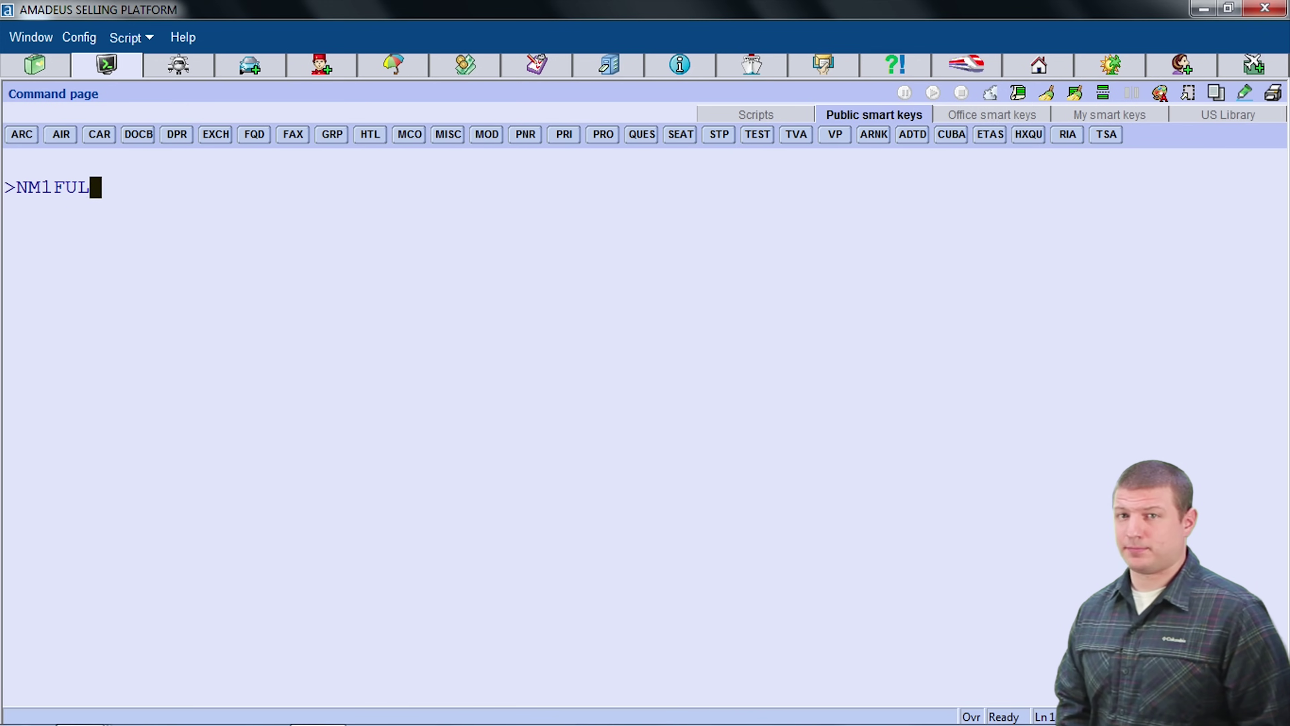
{"action": "type", "text": "LER/BUCK"}
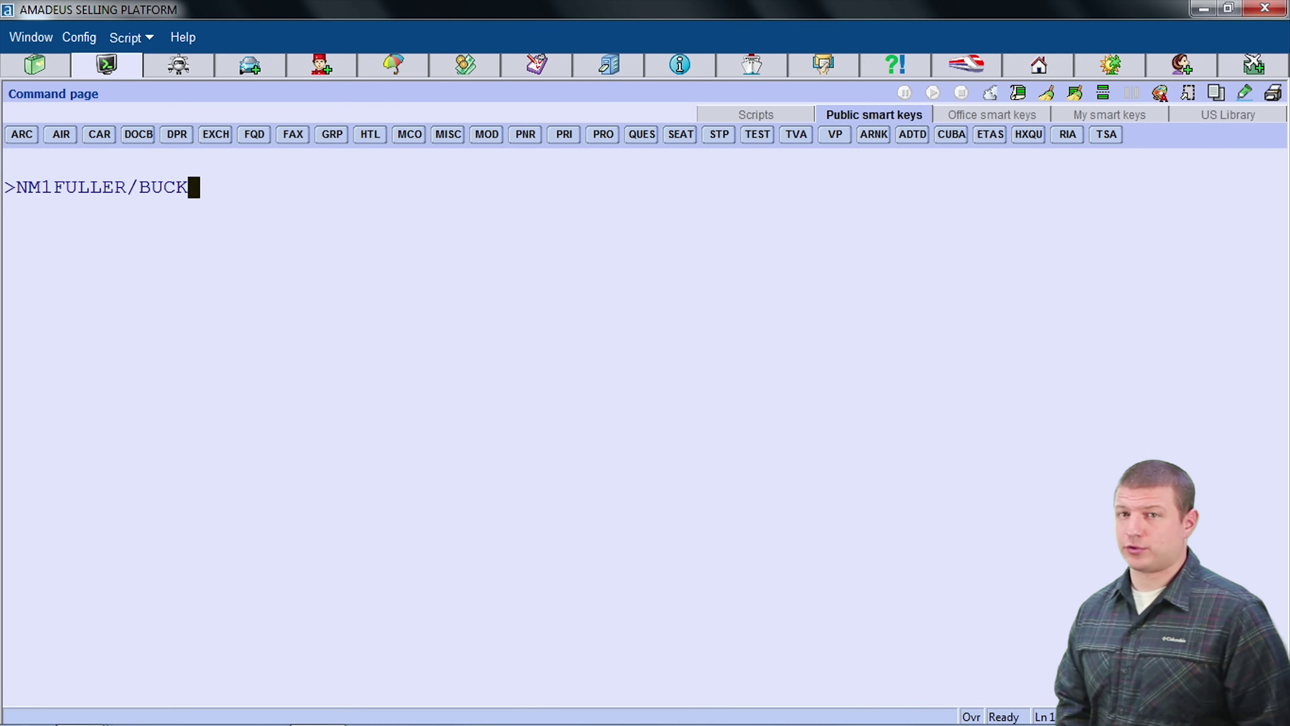
{"action": "type", "text": "MINSTER"}
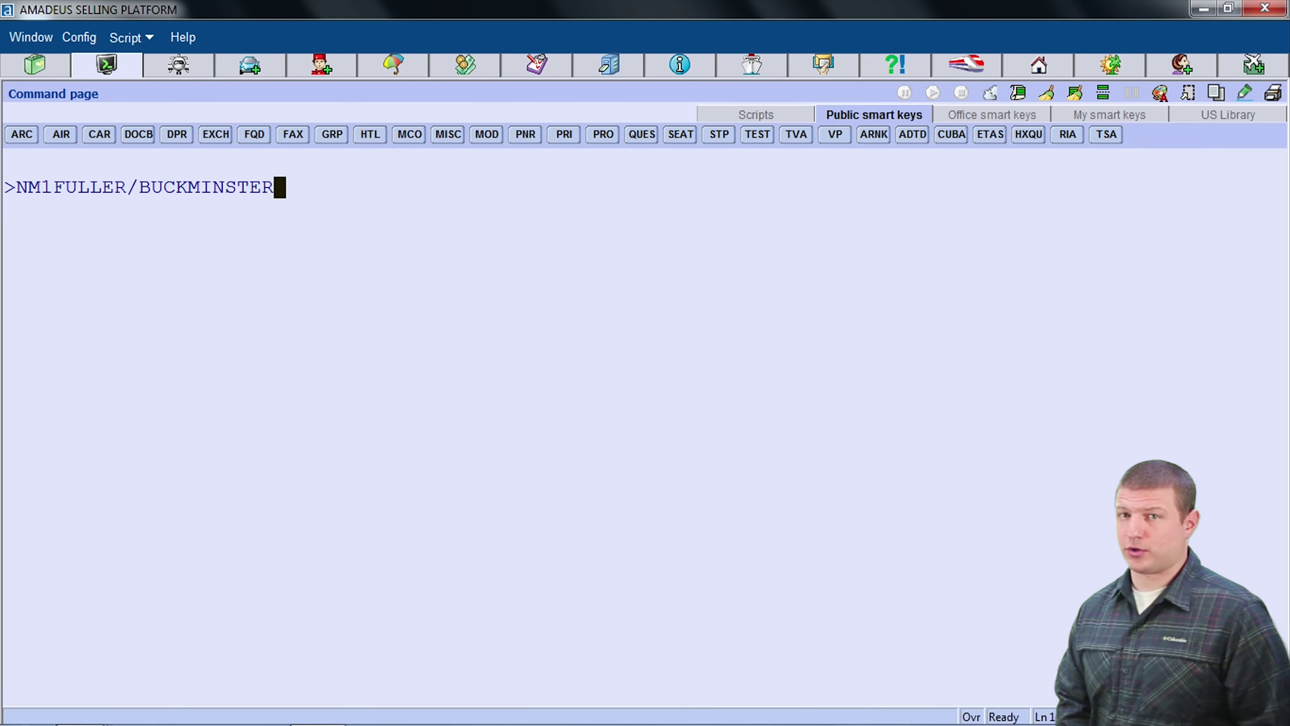
{"action": "key", "text": "Return"}
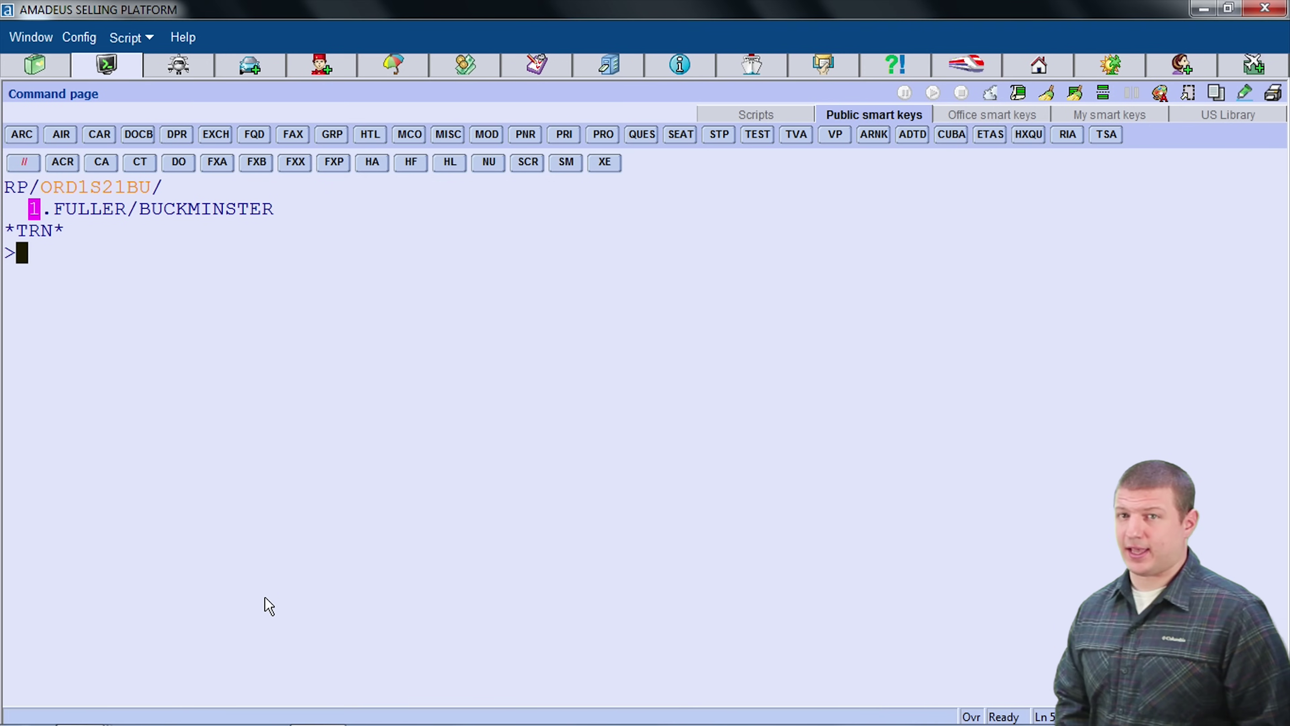
Step: Add the passenger's home phone number as an APH contact element
{"action": "type", "text": "A"}
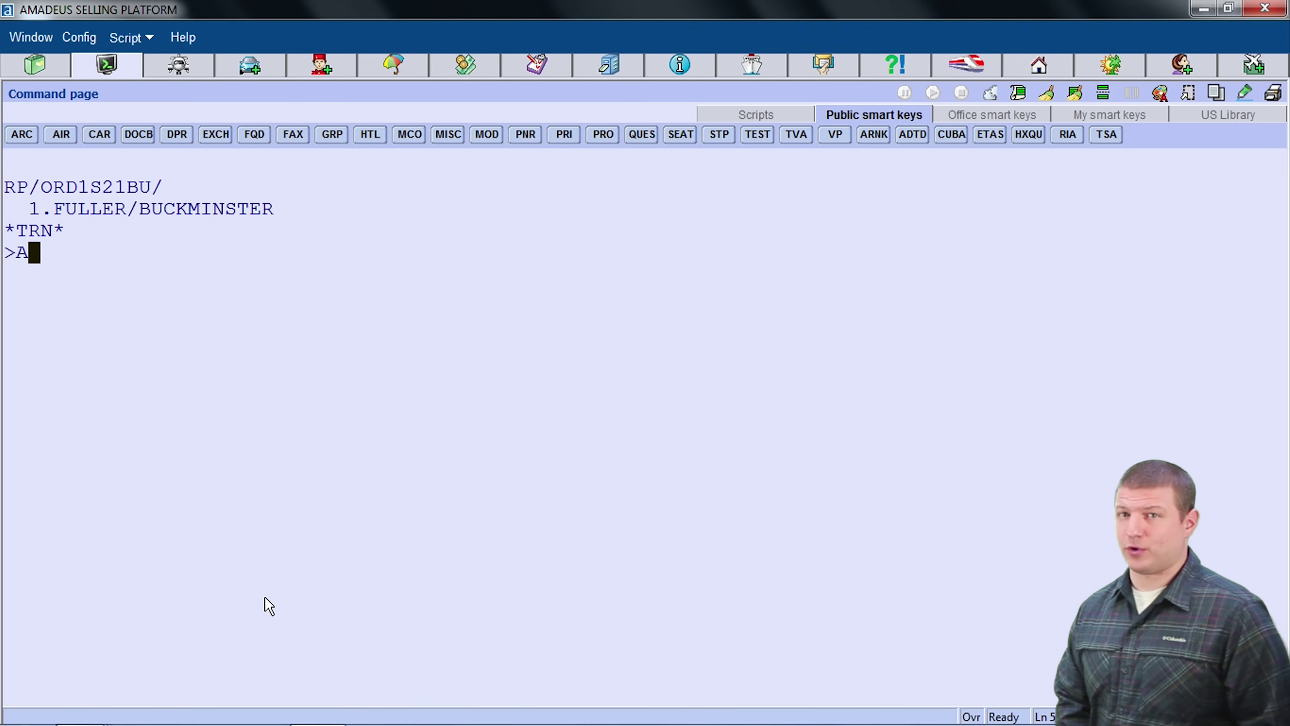
{"action": "type", "text": "PH"}
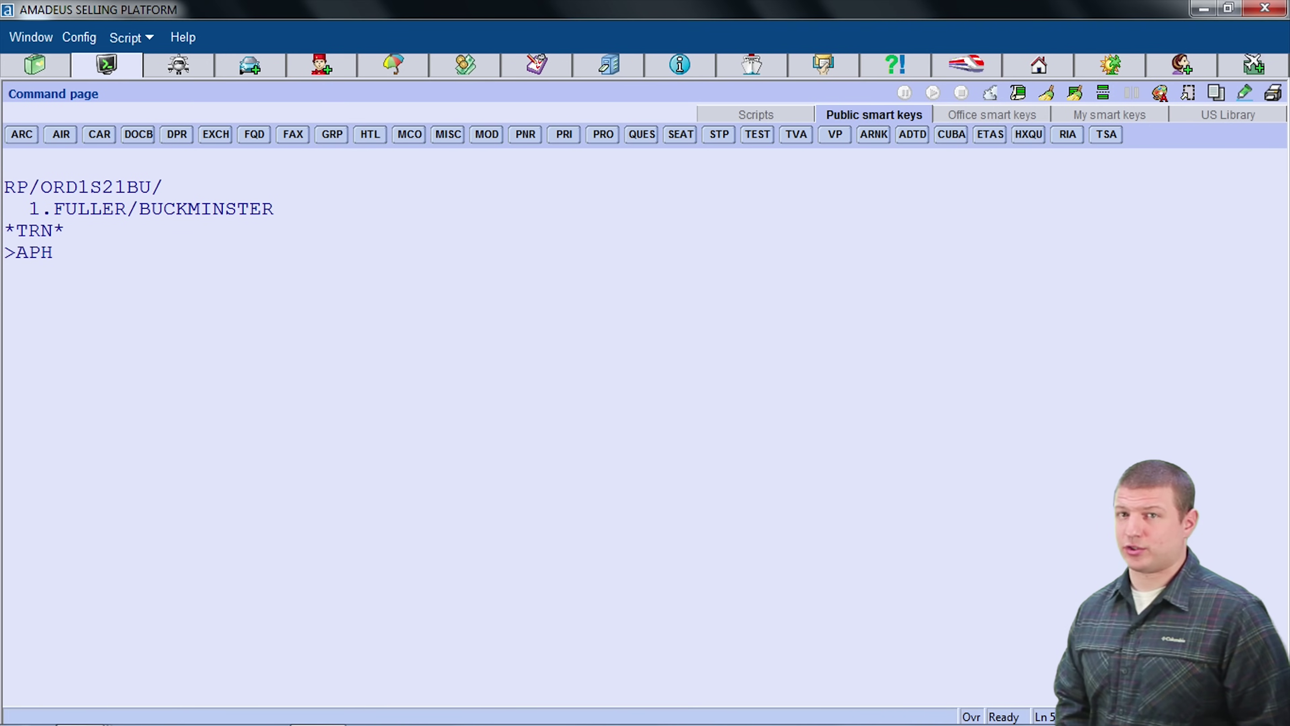
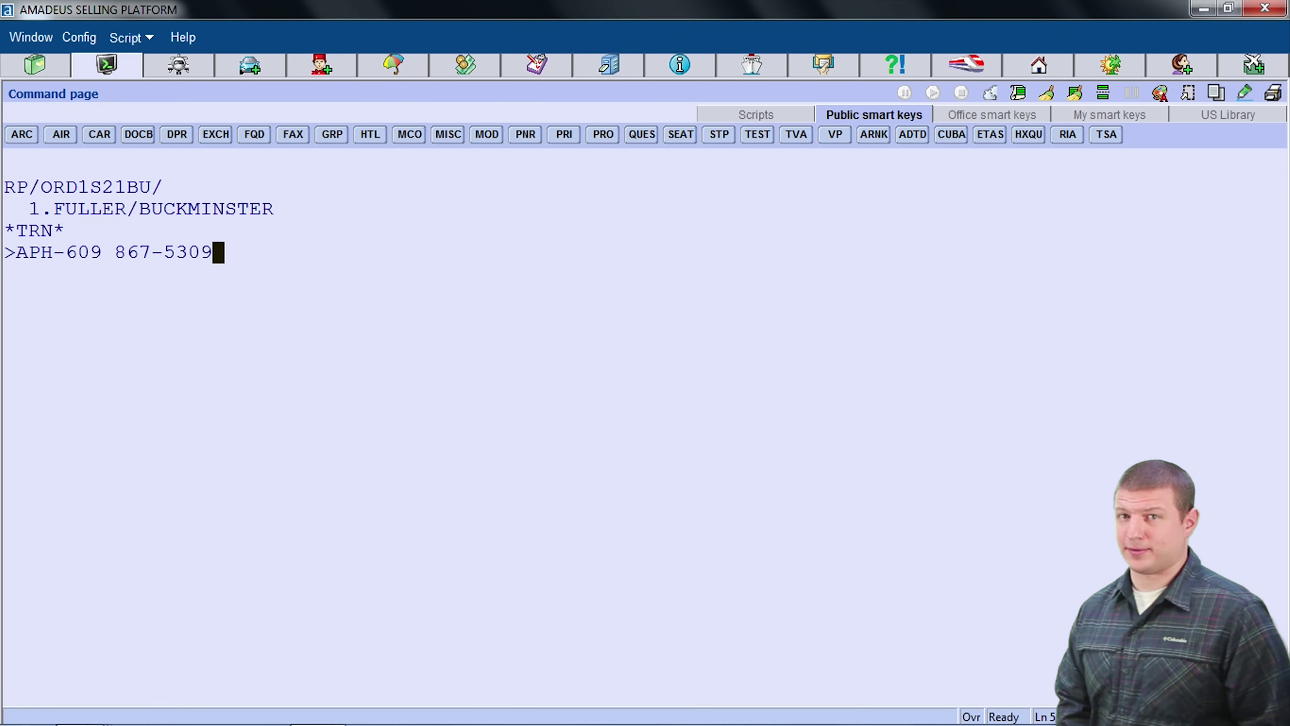
{"action": "key", "text": "Return"}
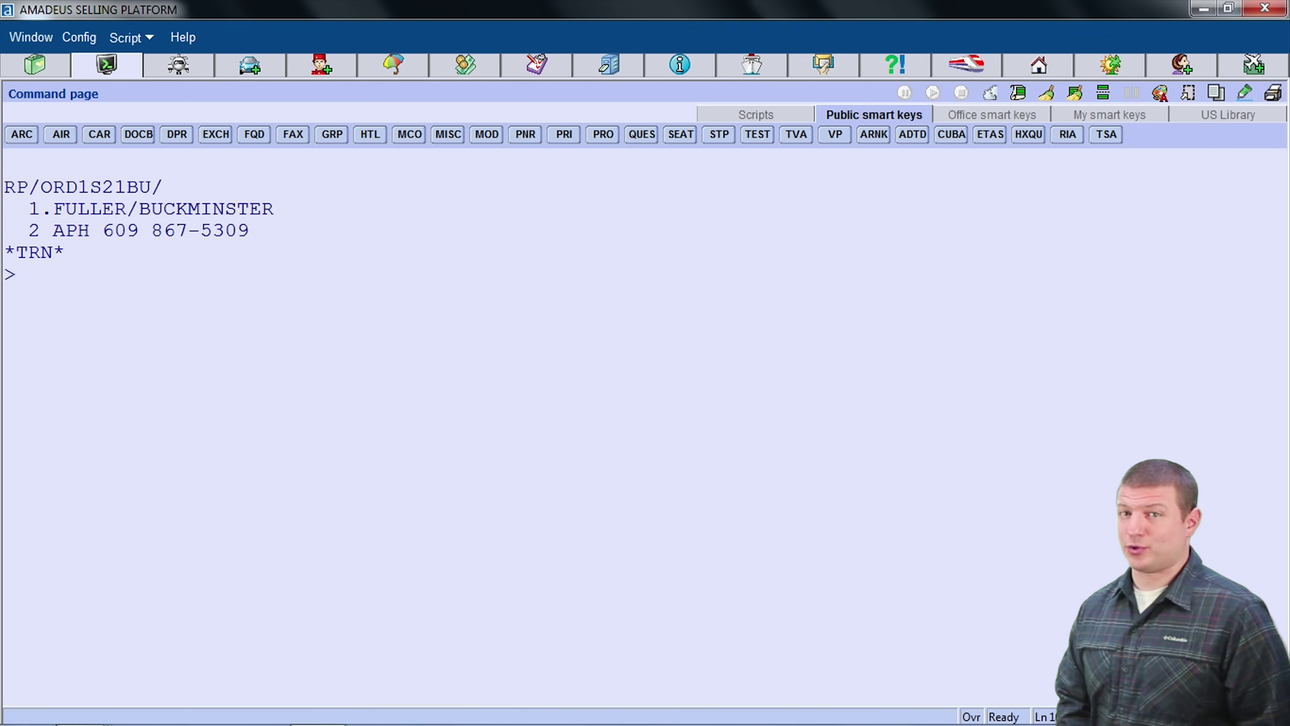
Step: Enter an RF received-from element naming the caller
{"action": "type", "text": "RFBUCKM"}
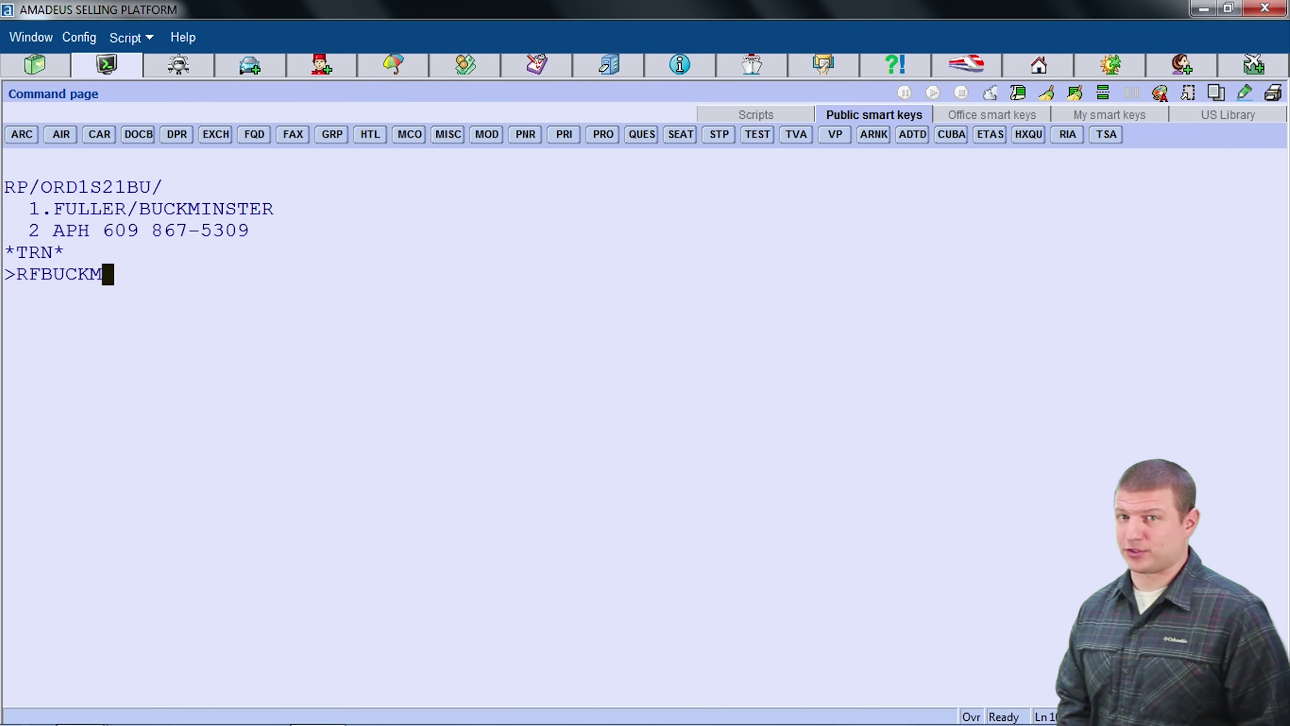
{"action": "type", "text": "INSTER FULLER"}
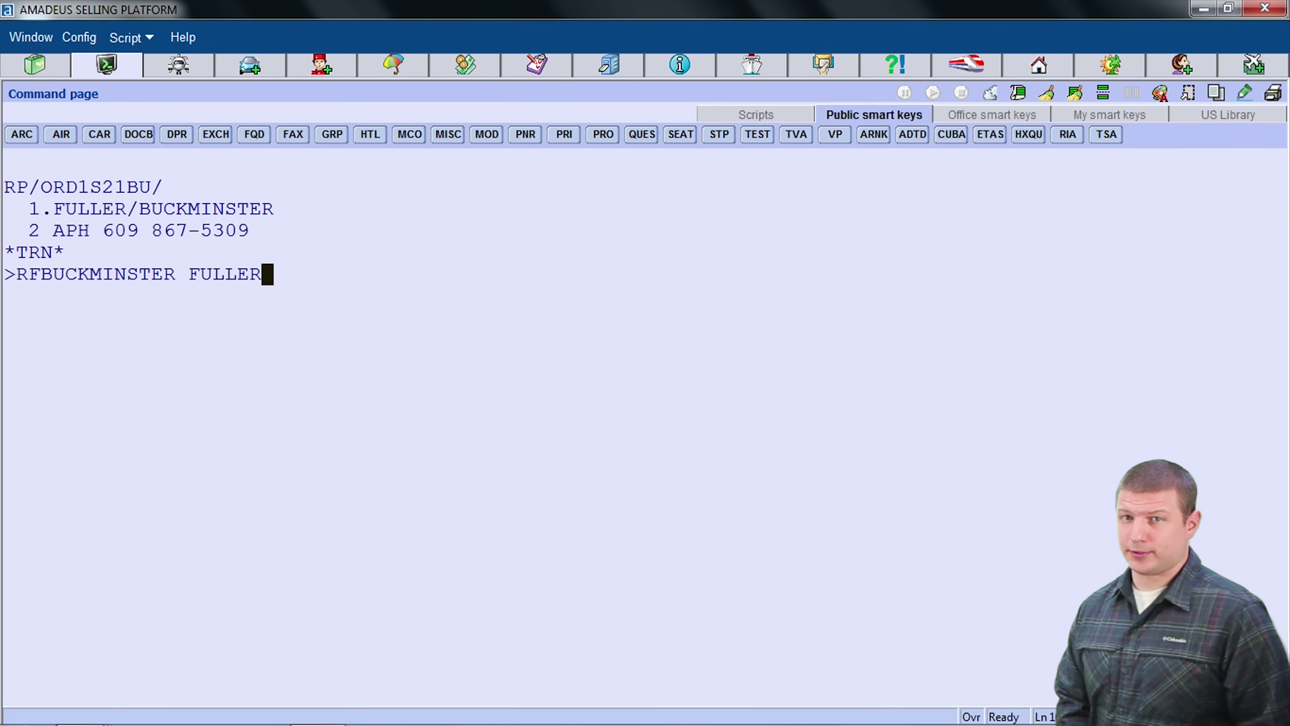
{"action": "key", "text": "Return"}
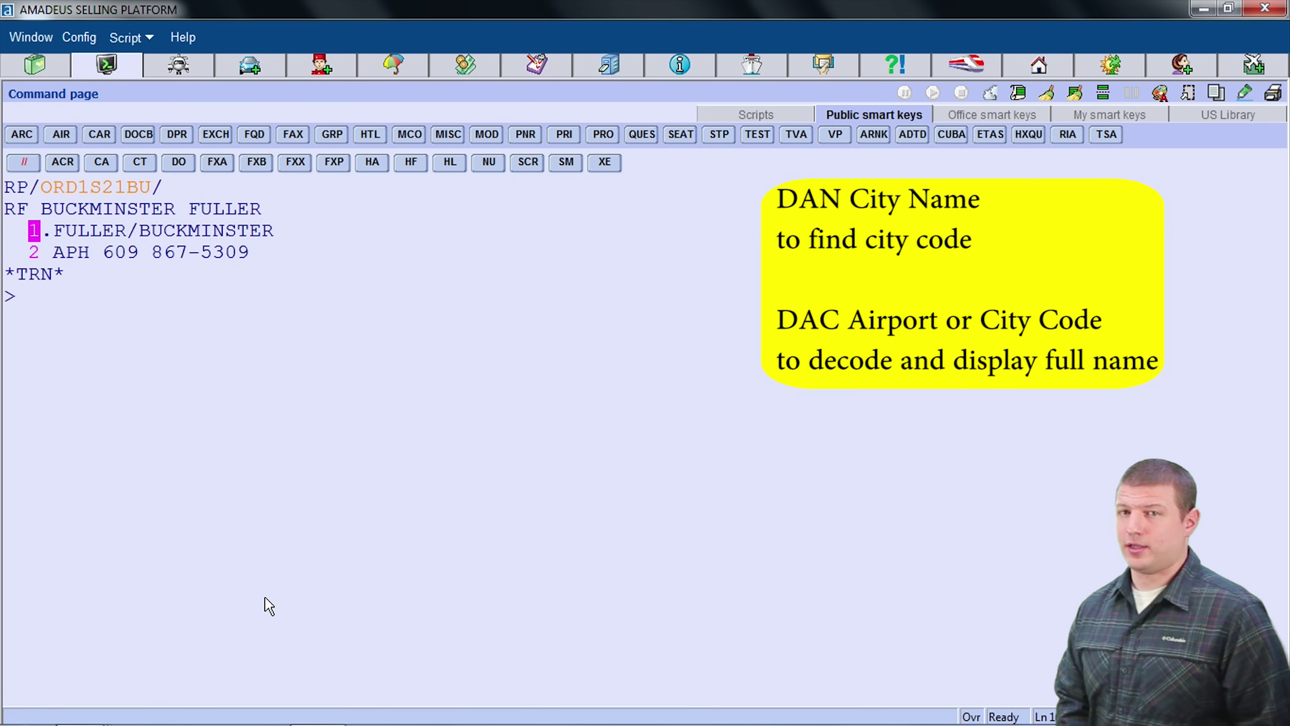
Step: Decode Atlantic City and Moscow with DAN, showing MOW and its airports BKA, DME, SVO, VKO
{"action": "type", "text": "DA"}
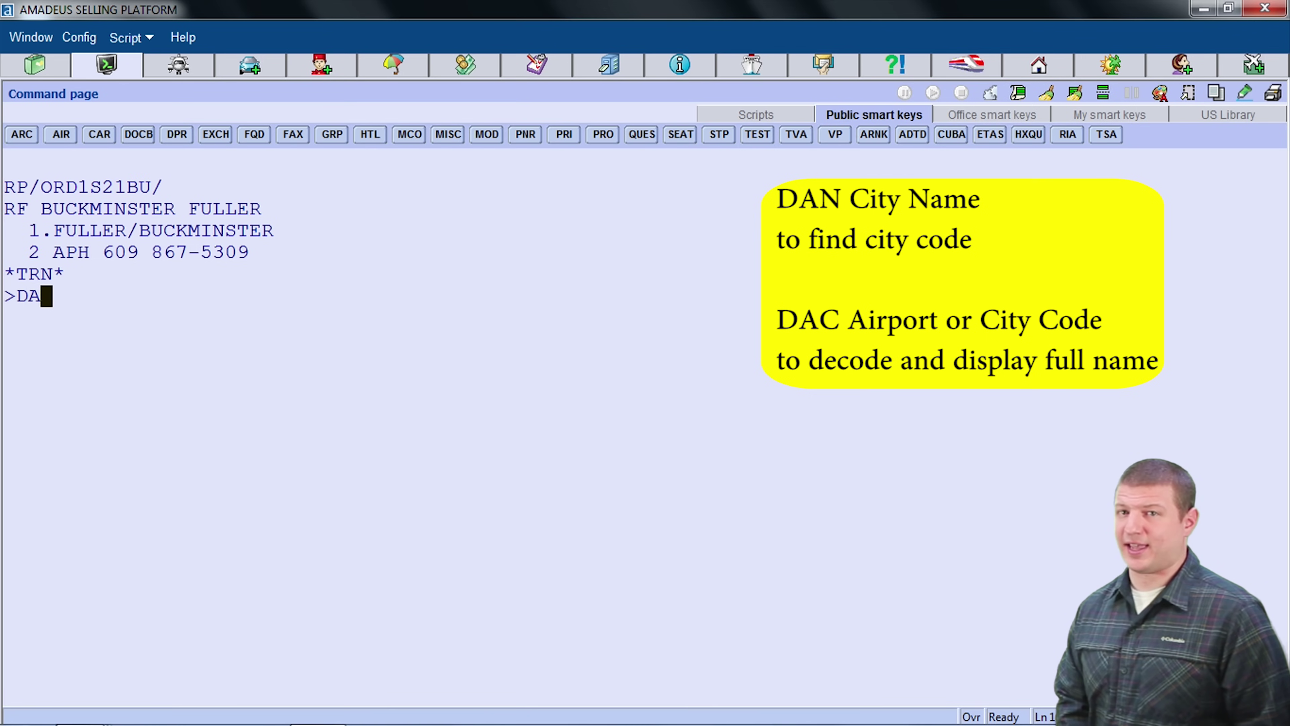
{"action": "type", "text": "N AT"}
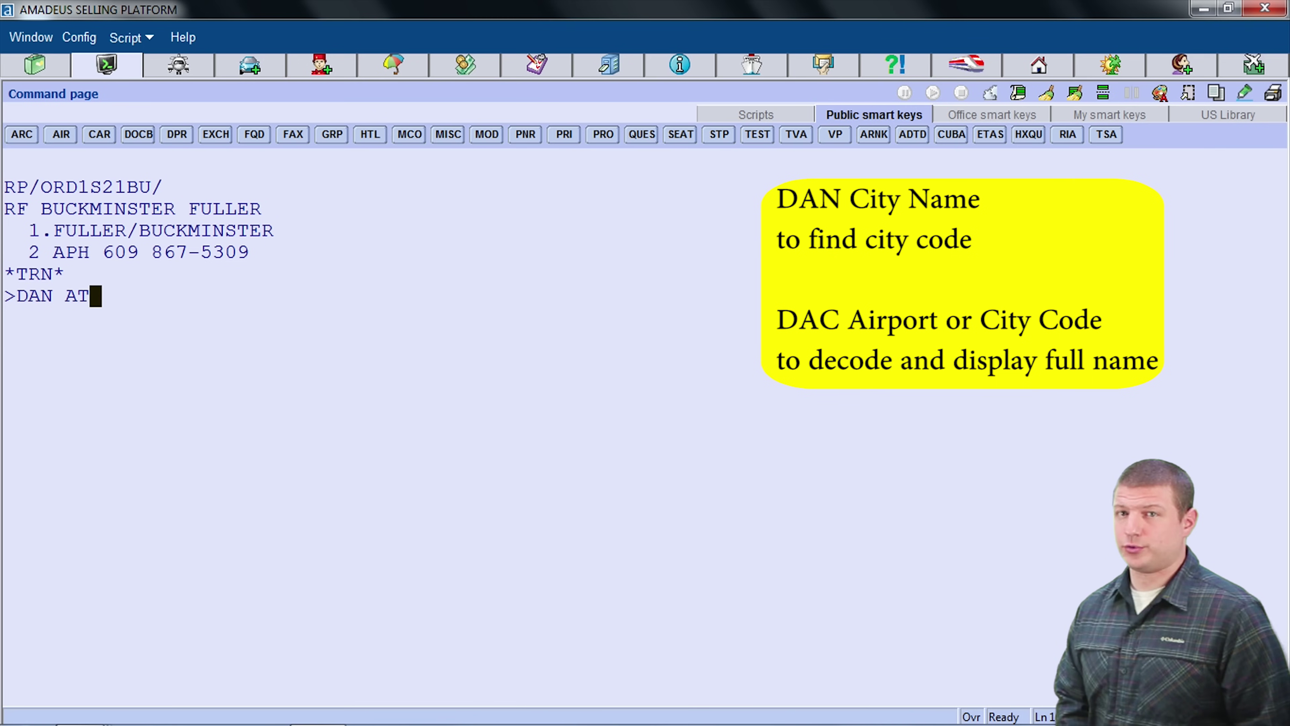
{"action": "type", "text": "LANTIC CITY"}
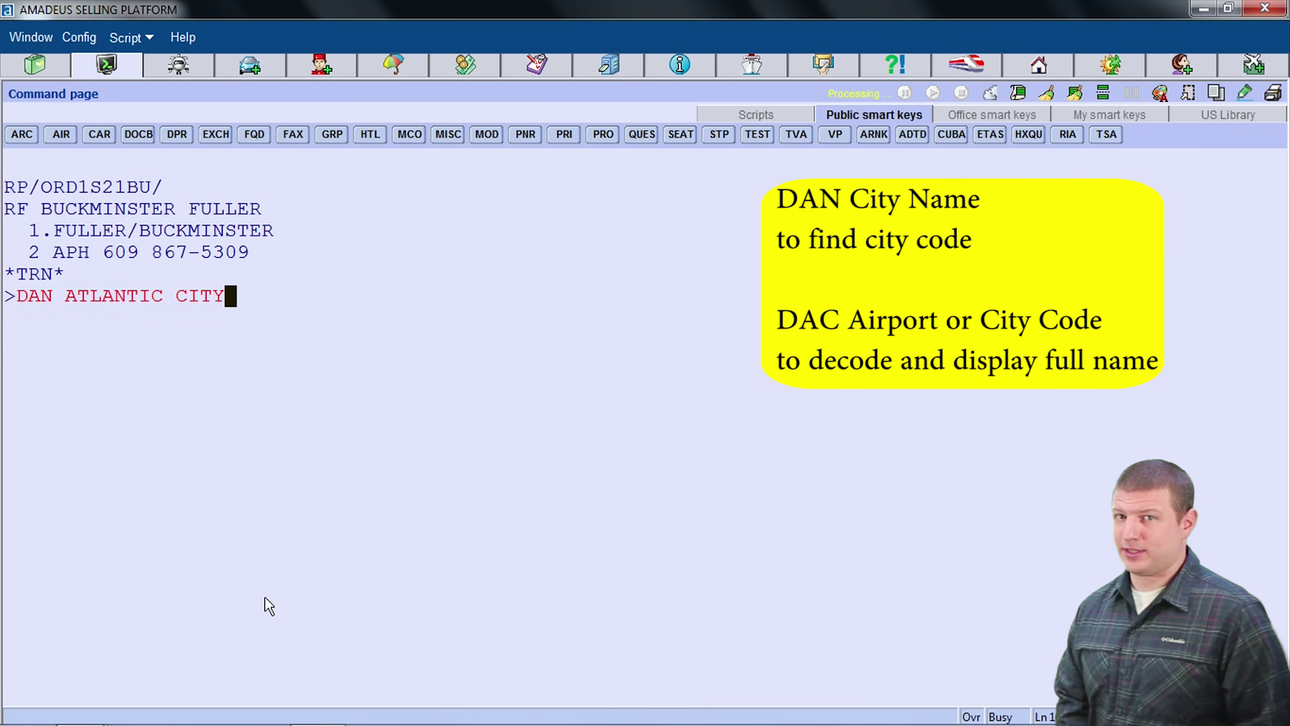
{"action": "key", "text": "Return"}
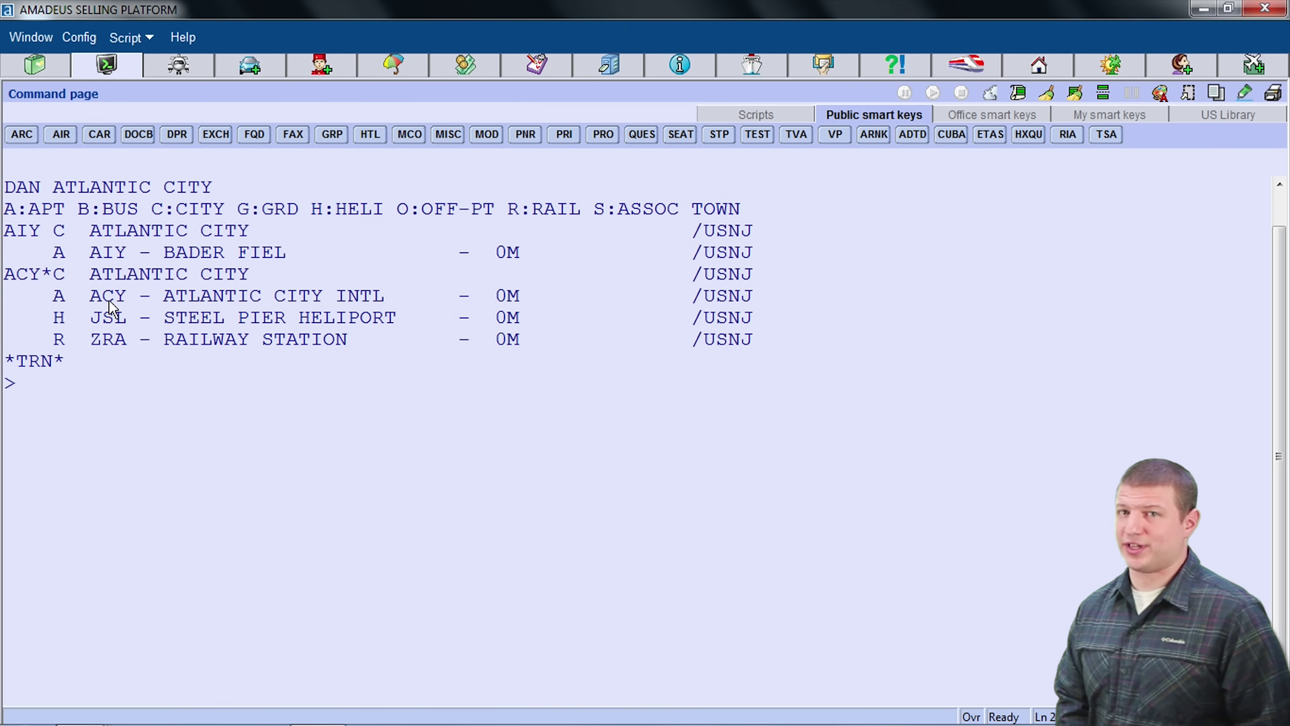
{"action": "type", "text": "DAN"}
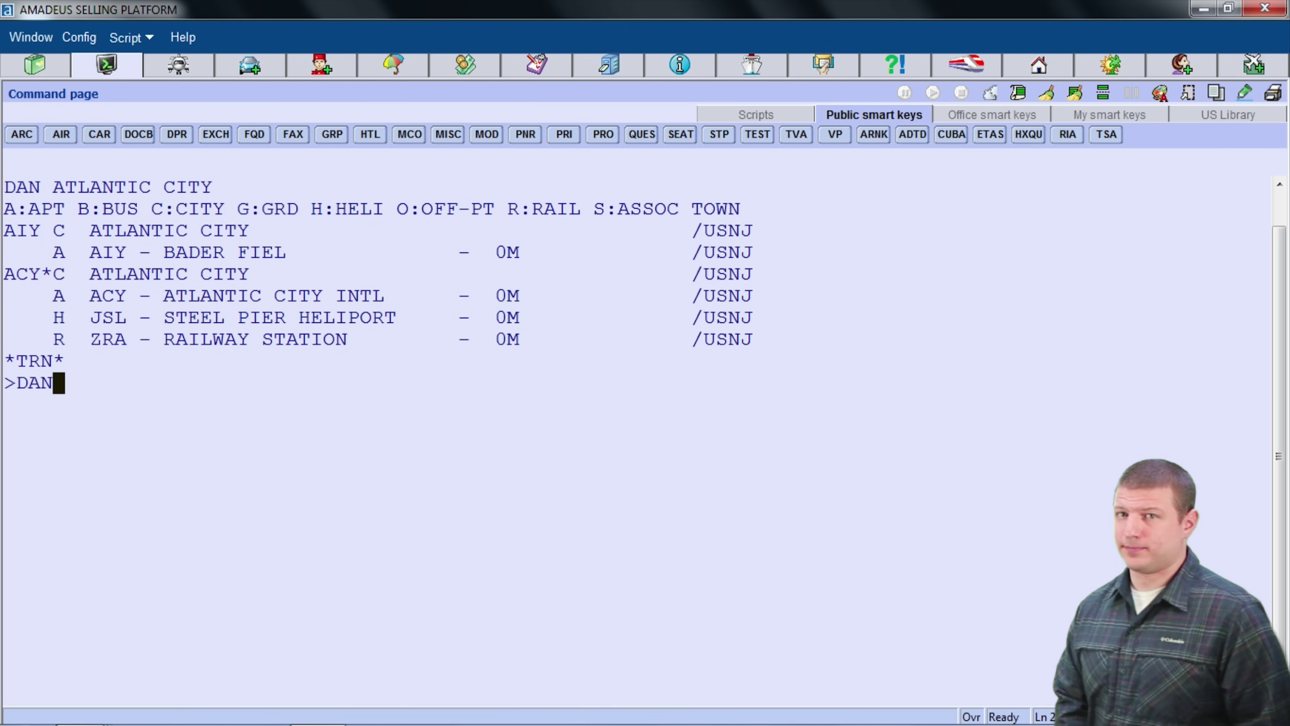
{"action": "type", "text": " MOSCOW"}
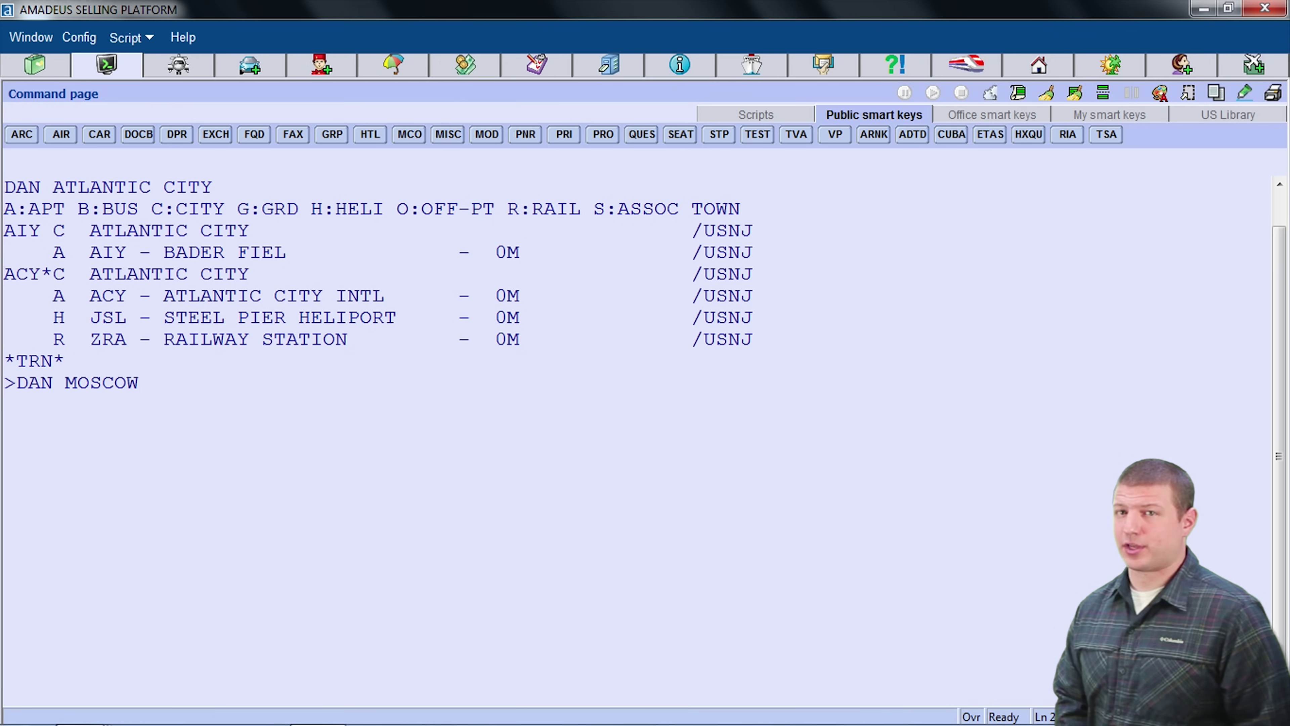
{"action": "key", "text": "Return"}
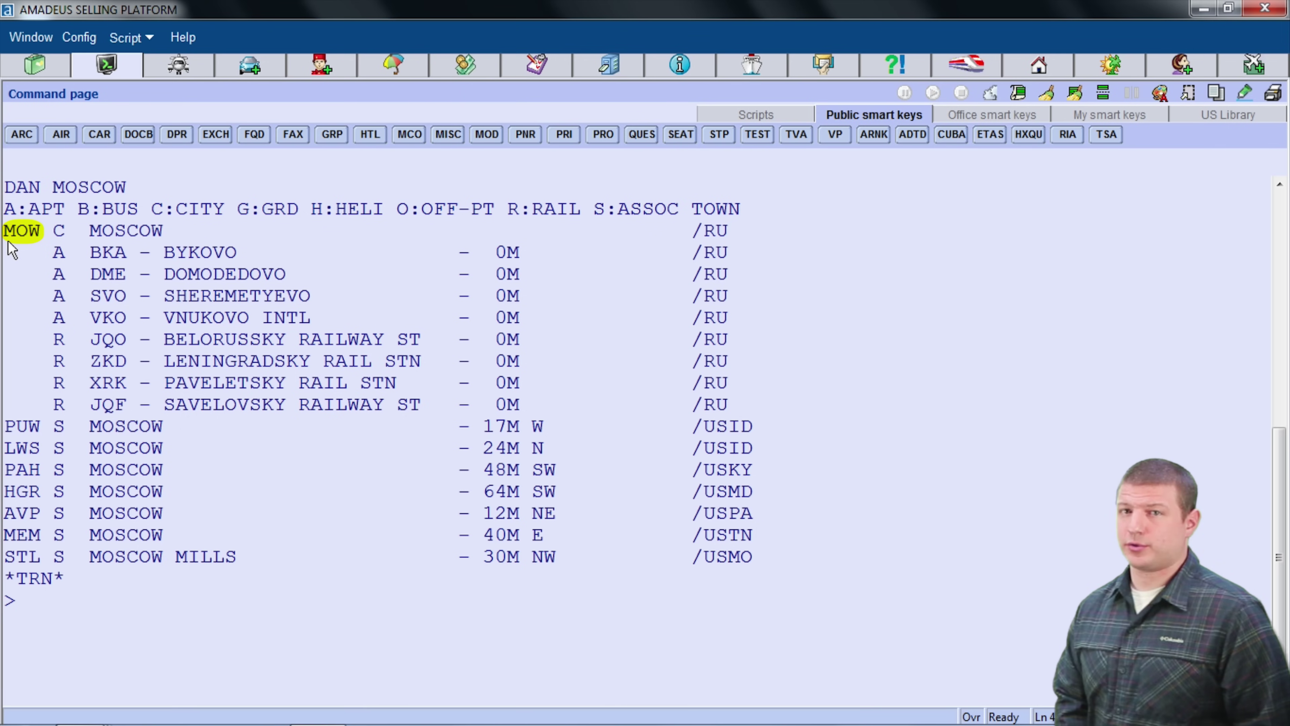
{"action": "type", "text": "DAC NYC"}
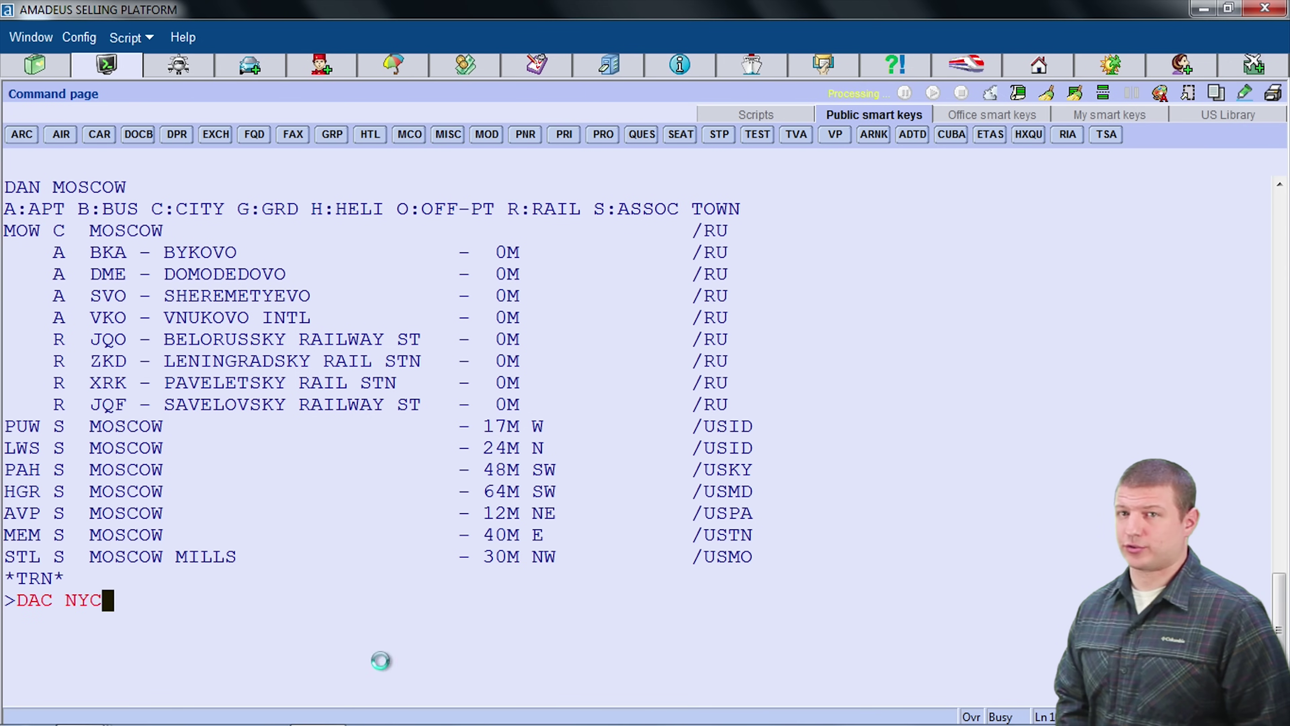
{"action": "key", "text": "Return"}
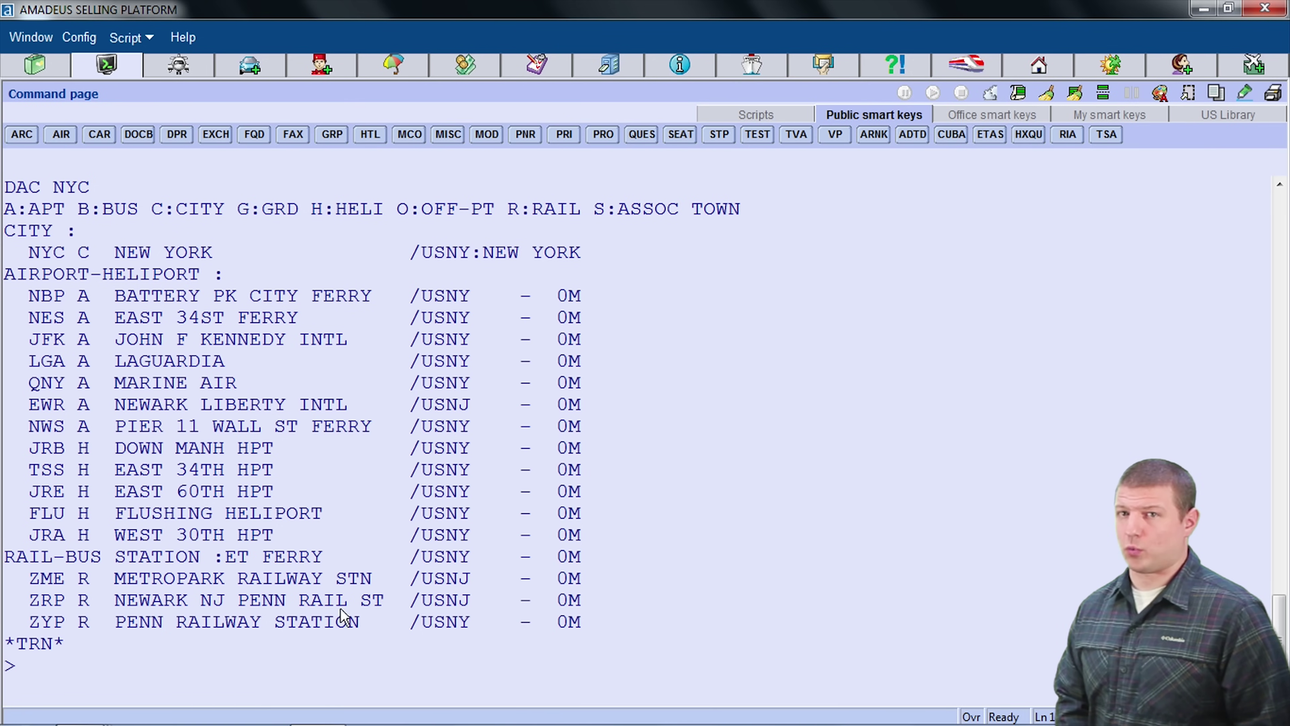
{"action": "mouse_move", "coordinate": [405, 720]}
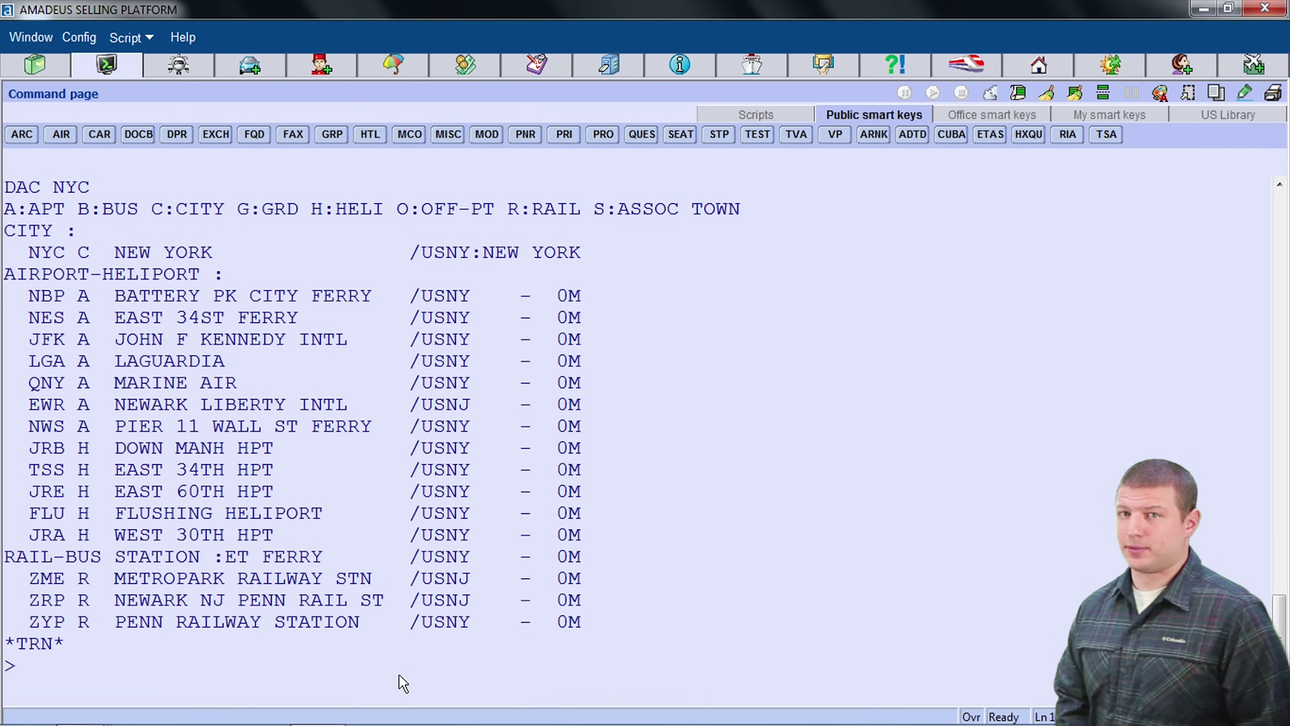
Step: Type the availability request AD09SEPACYMOW, deleting the stray trailing characters
{"action": "type", "text": "AD09"}
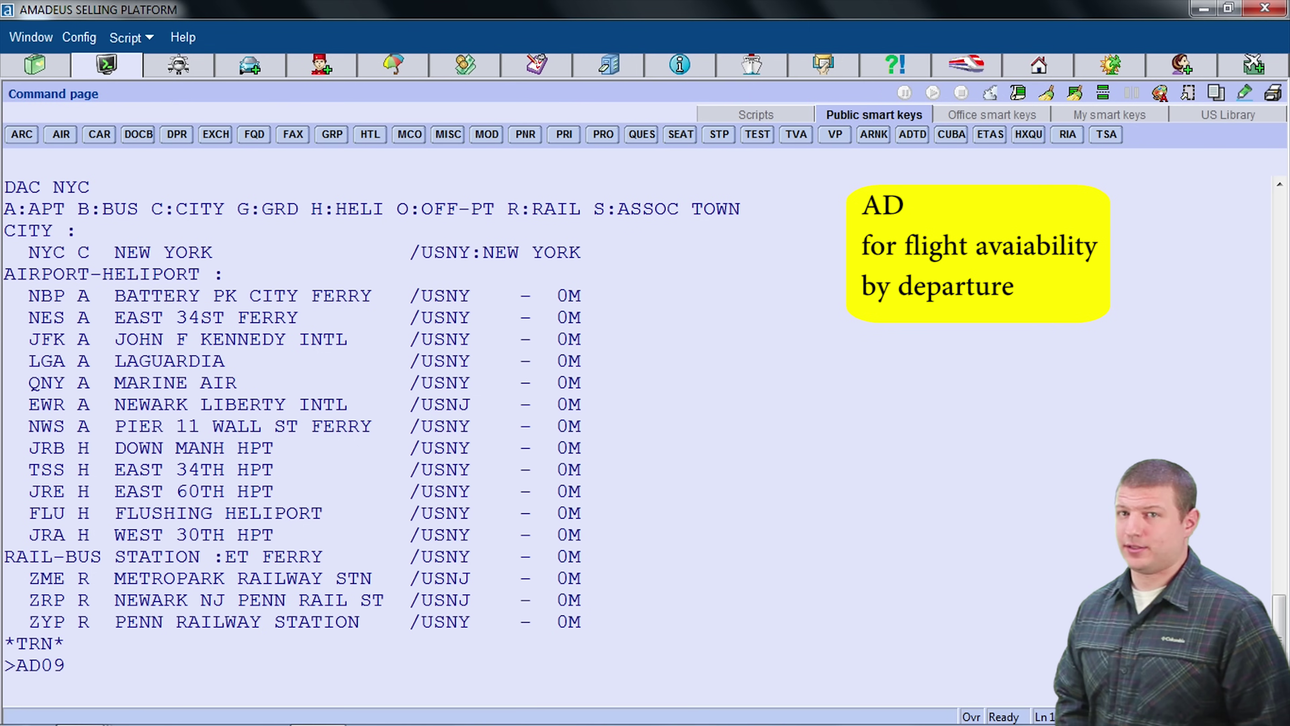
{"action": "type", "text": "SEP"}
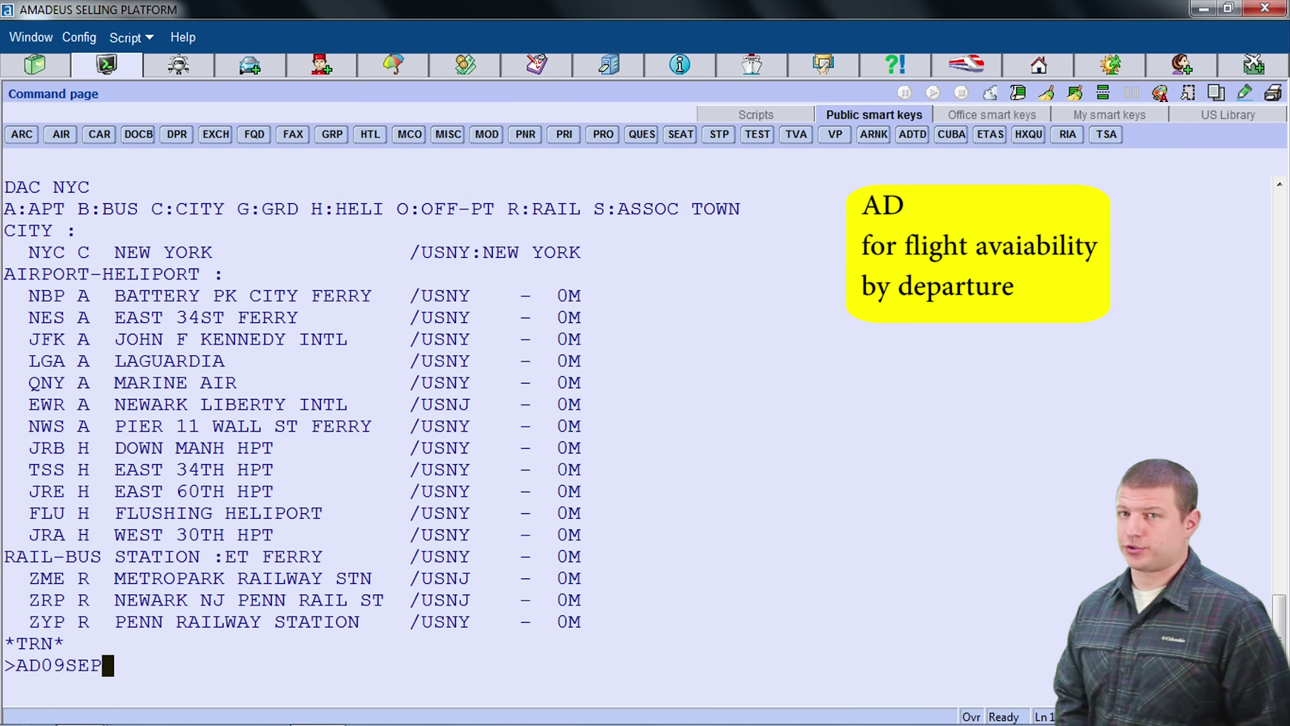
{"action": "type", "text": "ACY"}
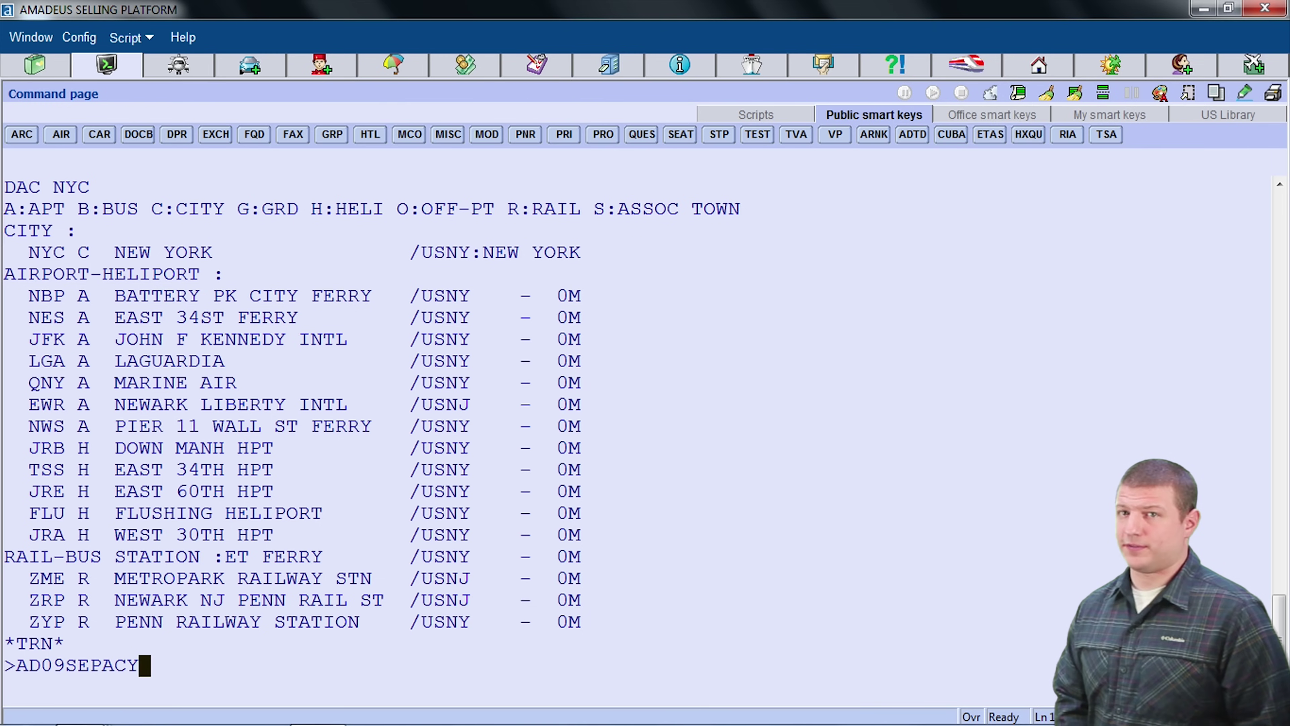
{"action": "type", "text": "MOW"}
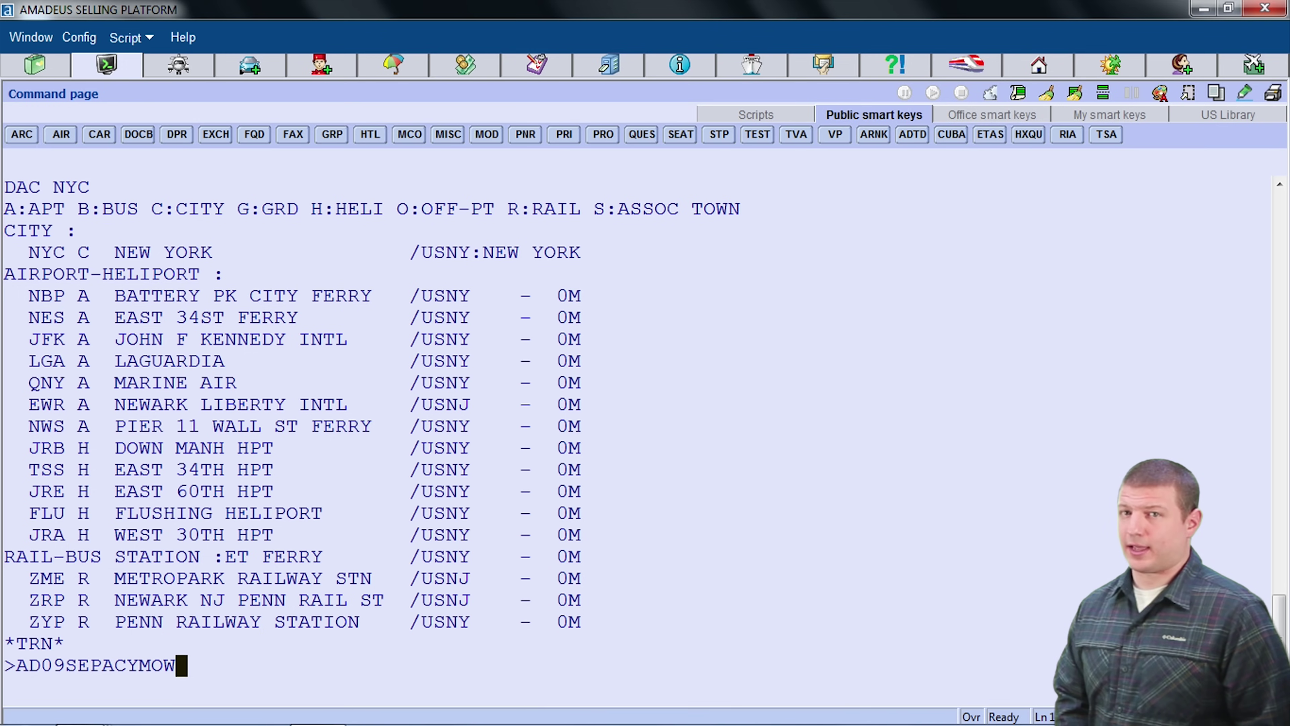
{"action": "type", "text": "5A"}
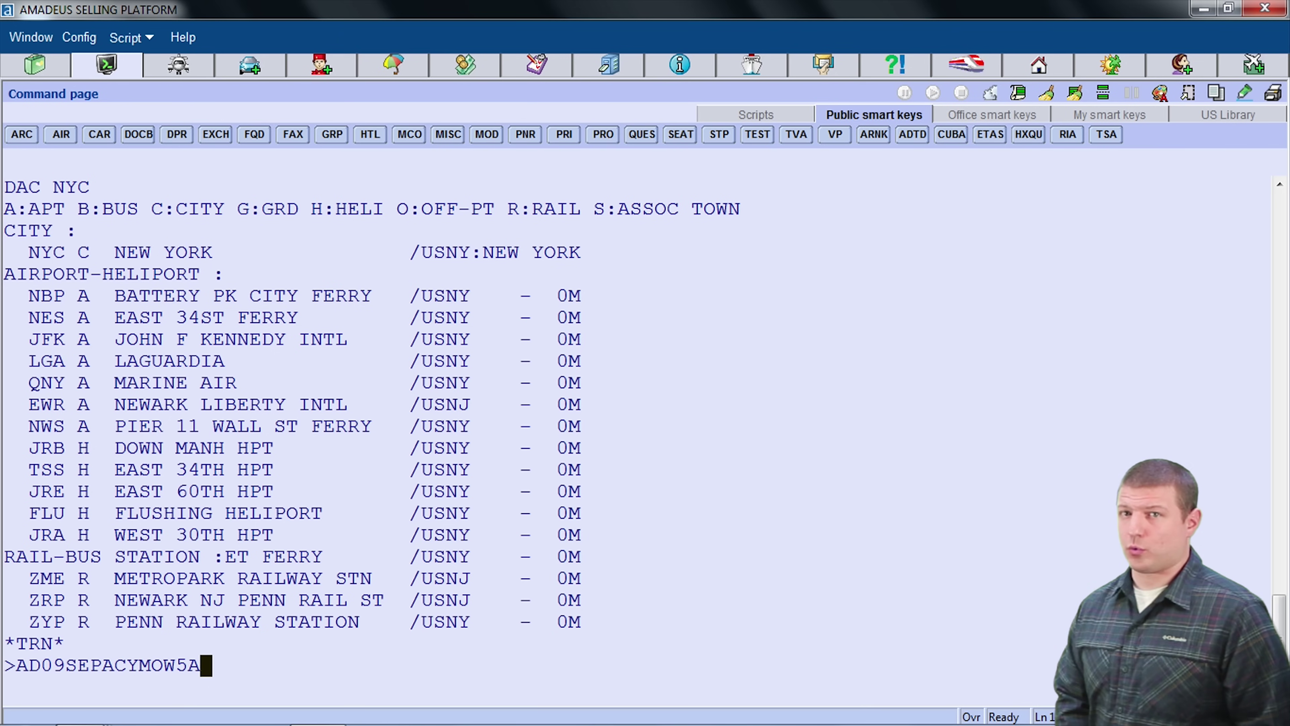
{"action": "key", "text": "BackSpace"}
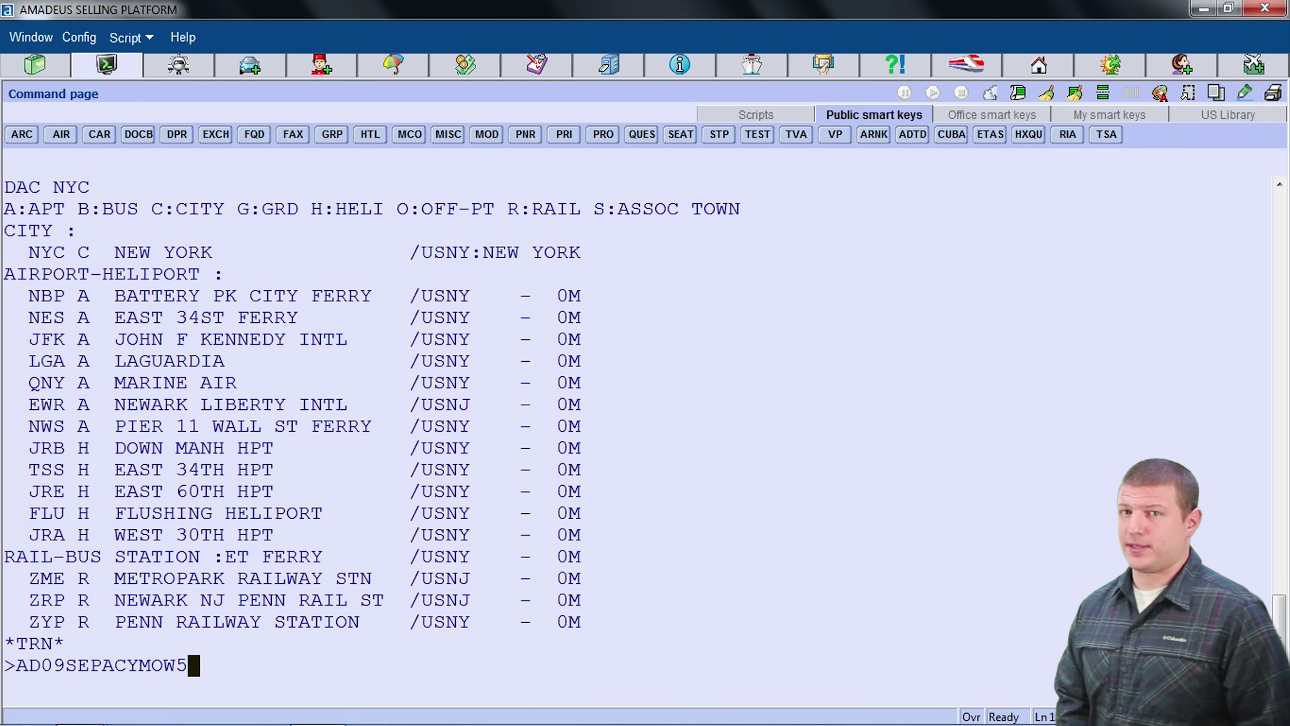
{"action": "type", "text": "P"}
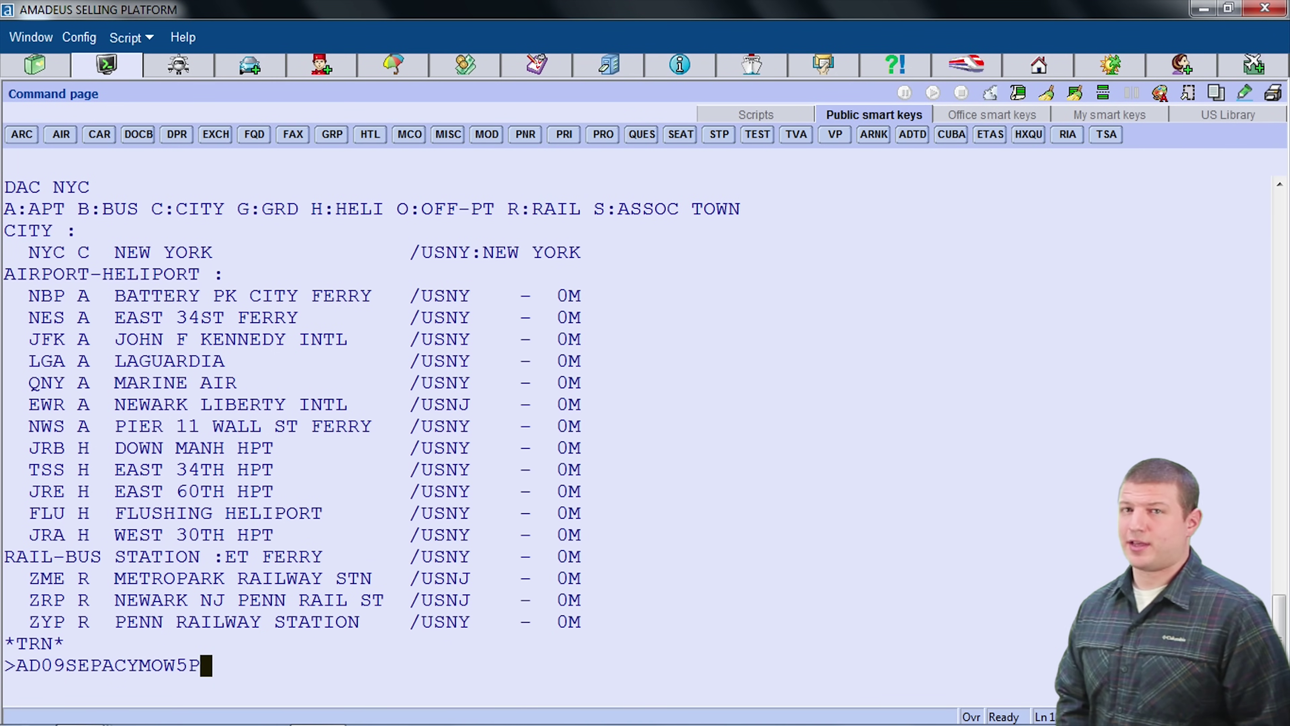
{"action": "key", "text": "BackSpace"}
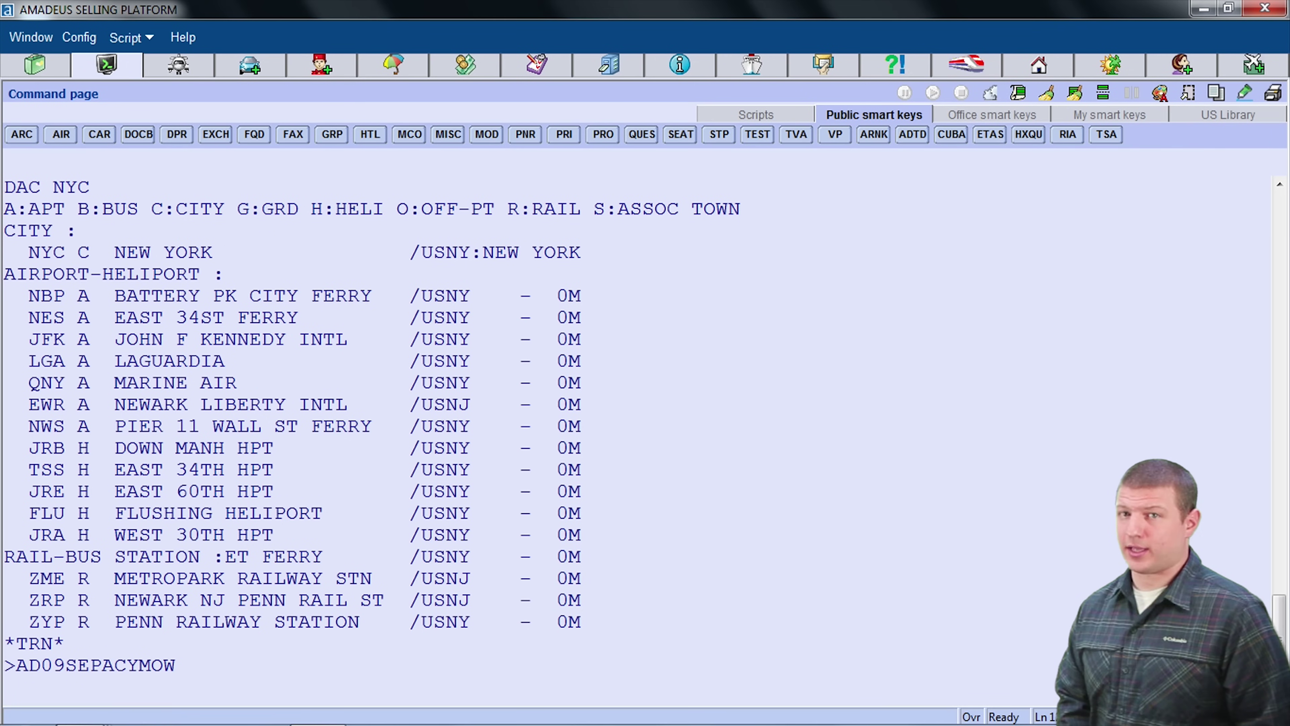
Step: Send AD09SEPACYMOW and decode the TPA and other connection airport codes in the results
{"action": "key", "text": "Return"}
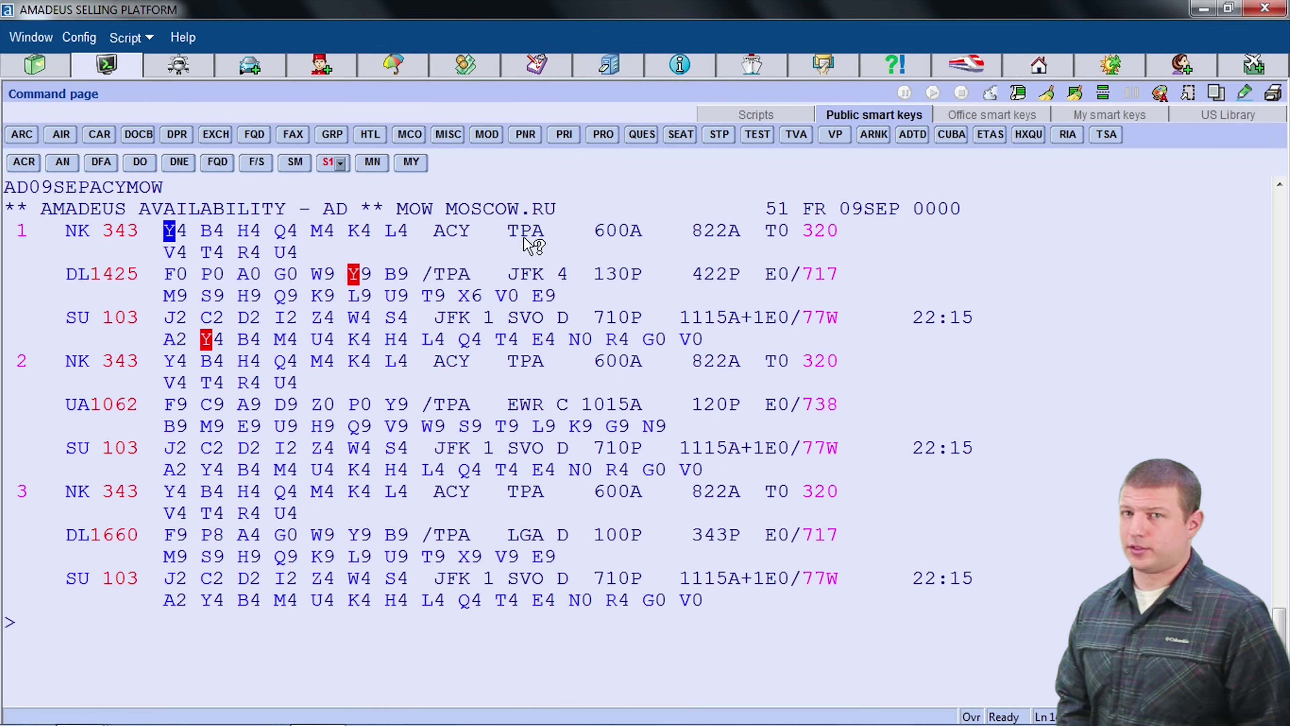
{"action": "left_click", "coordinate": [535, 238]}
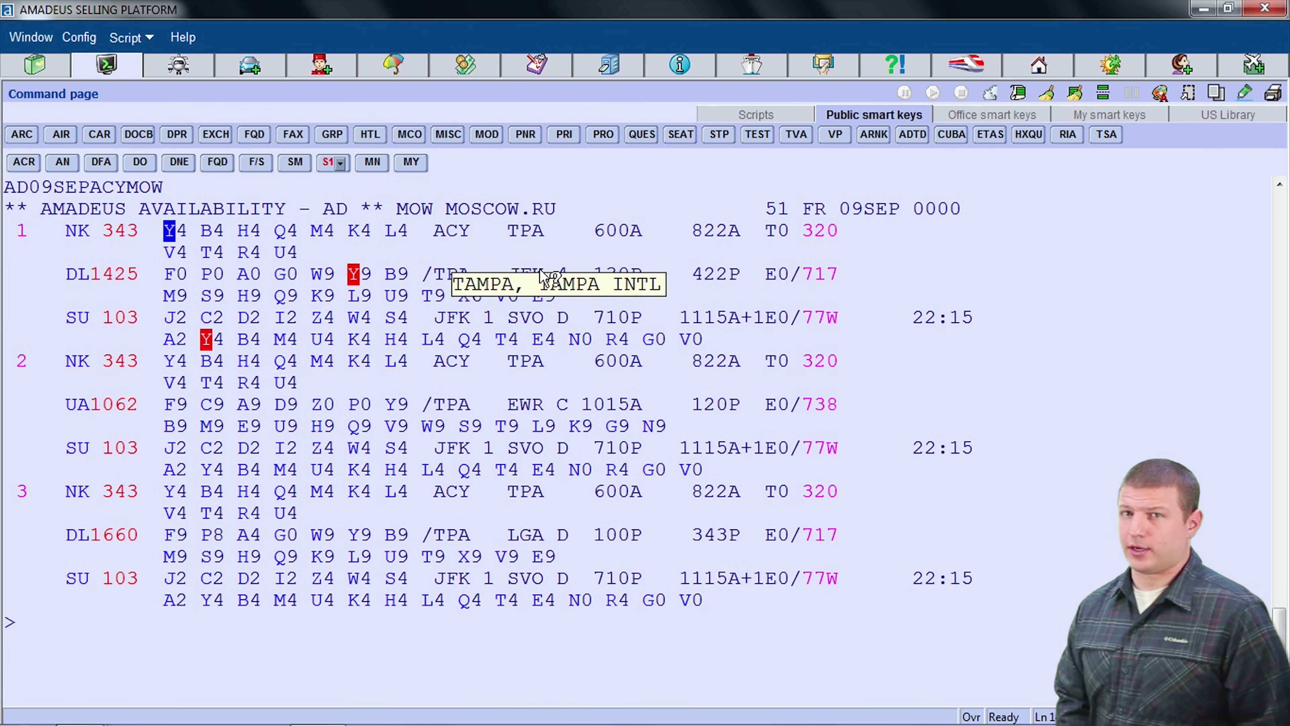
{"action": "mouse_move", "coordinate": [531, 284]}
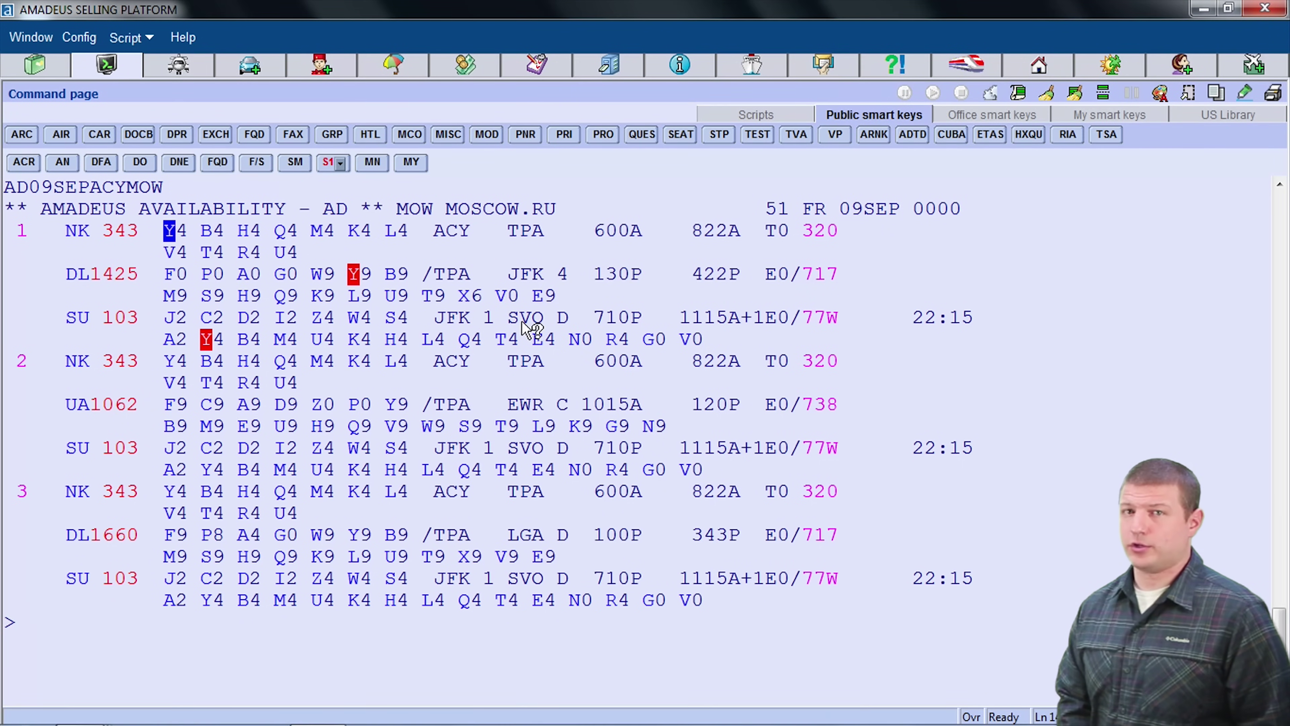
{"action": "mouse_move", "coordinate": [531, 320]}
{"action": "left_click", "coordinate": [561, 235]}
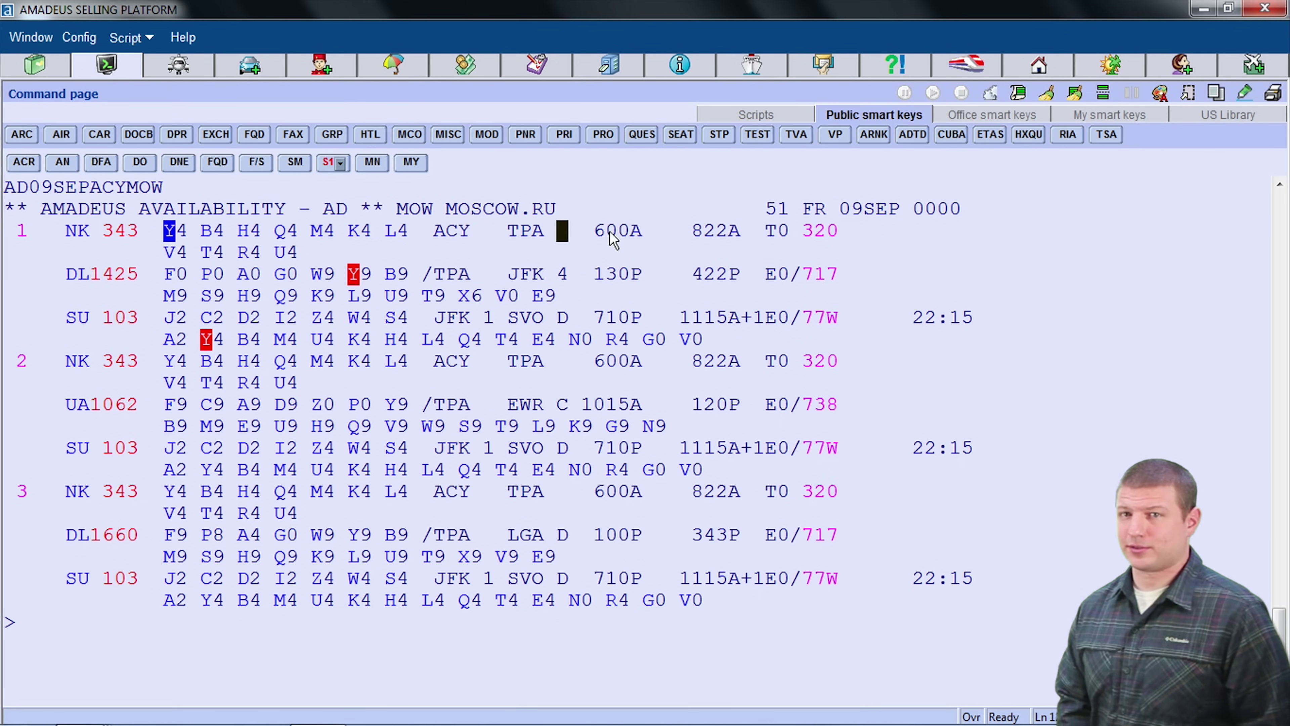
{"action": "left_click", "coordinate": [941, 319]}
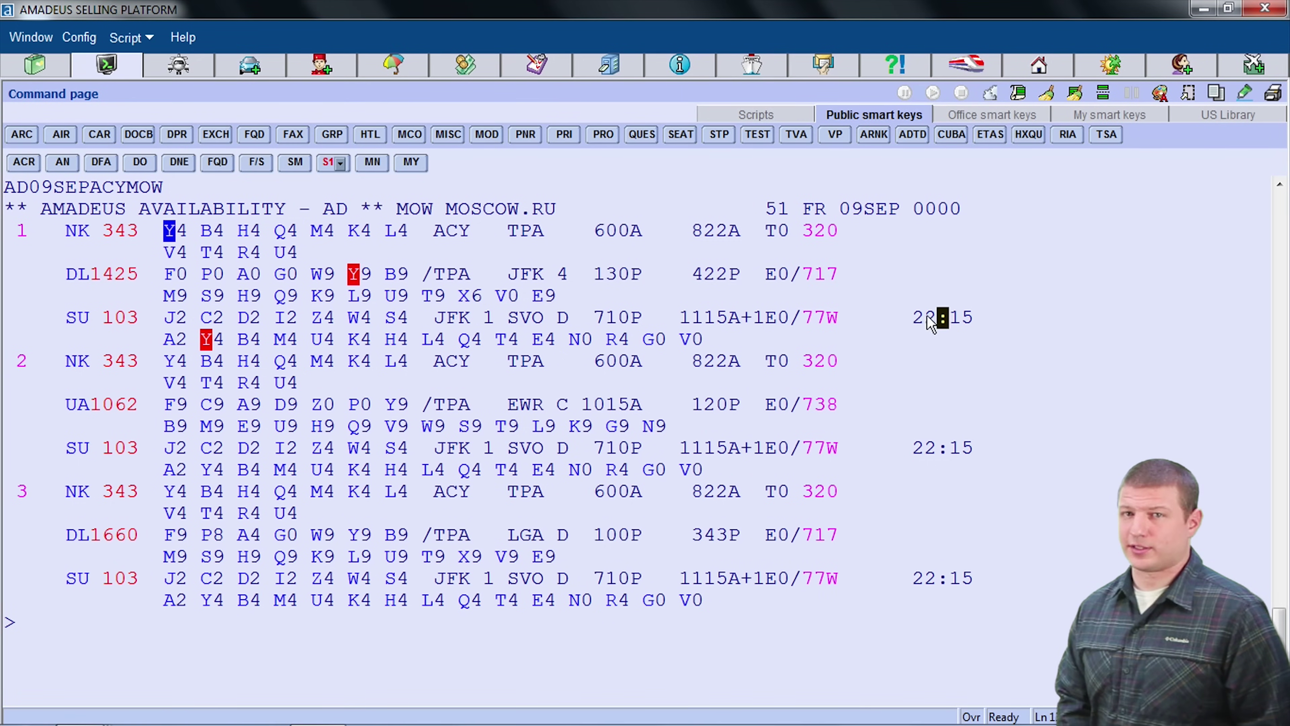
{"action": "left_click", "coordinate": [991, 322]}
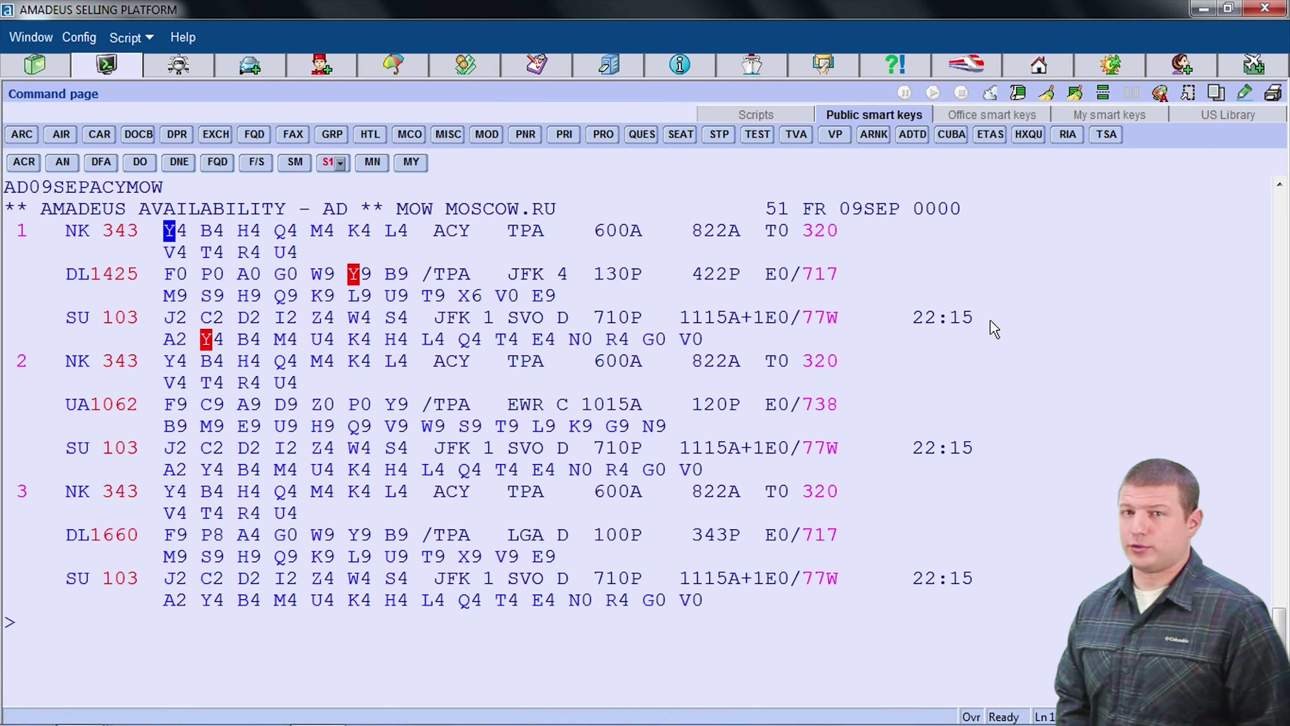
Step: Show the next page of availability results with MD
{"action": "left_click", "coordinate": [47, 634]}
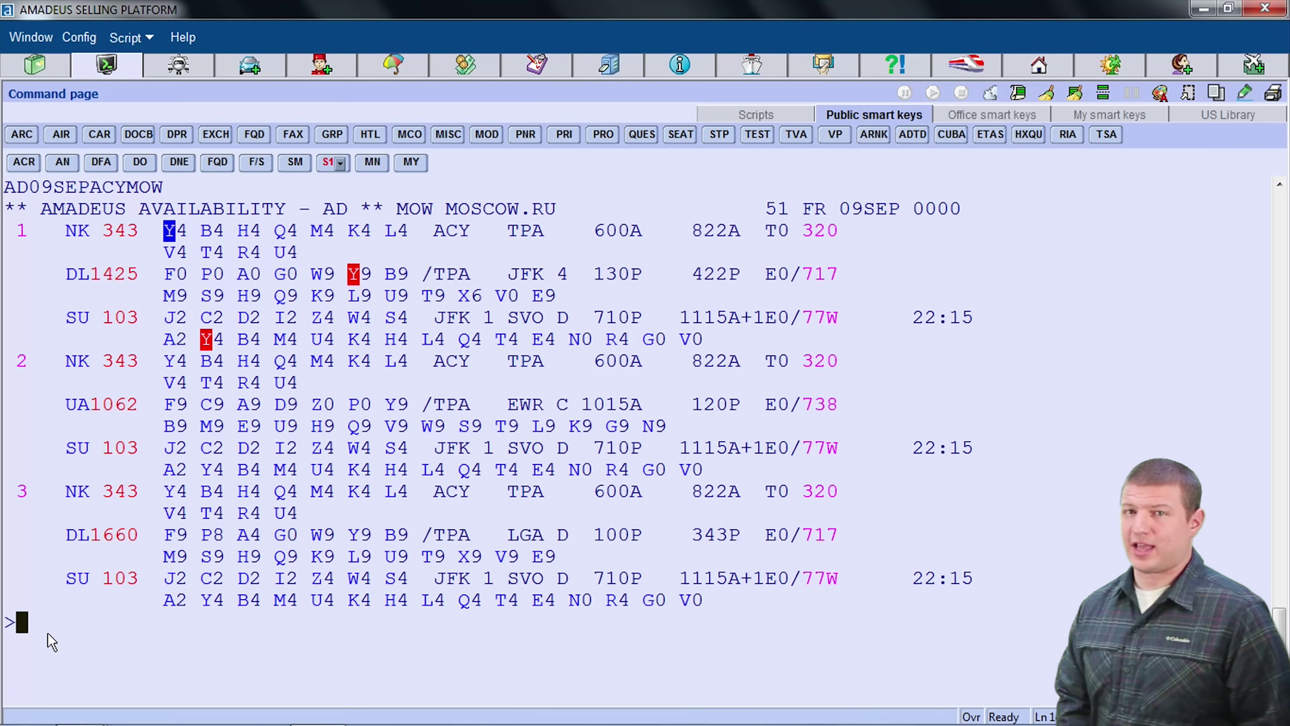
{"action": "type", "text": "MD"}
{"action": "key", "text": "Return"}
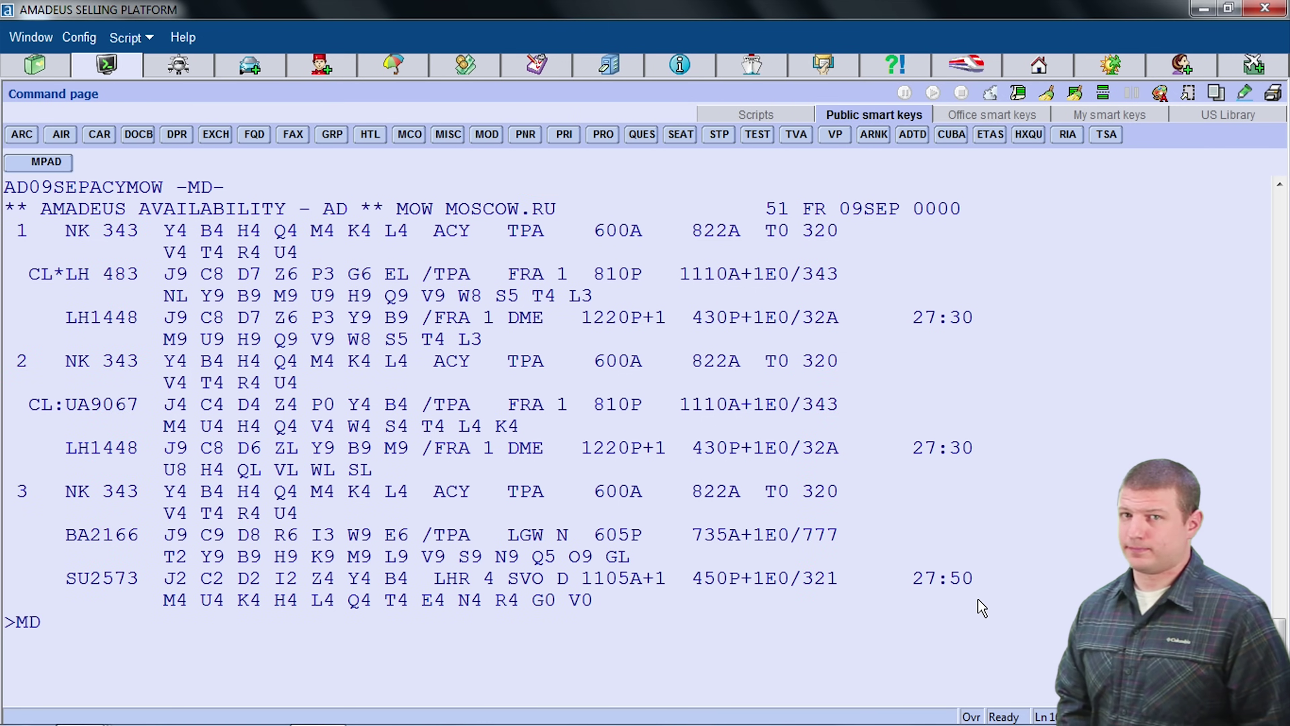
Step: Prepare AN09SEPACYMOW by retyping the AD request and changing D to N
{"action": "type", "text": "AD09SEPACYMOW"}
{"action": "key", "text": "Left"}
{"action": "key", "text": "Left"}
{"action": "key", "text": "Left"}
{"action": "key", "text": "Left"}
{"action": "key", "text": "Left"}
{"action": "key", "text": "Left"}
{"action": "key", "text": "Left"}
{"action": "key", "text": "Left"}
{"action": "key", "text": "Left"}
{"action": "key", "text": "Left"}
{"action": "key", "text": "Left"}
{"action": "key", "text": "Left"}
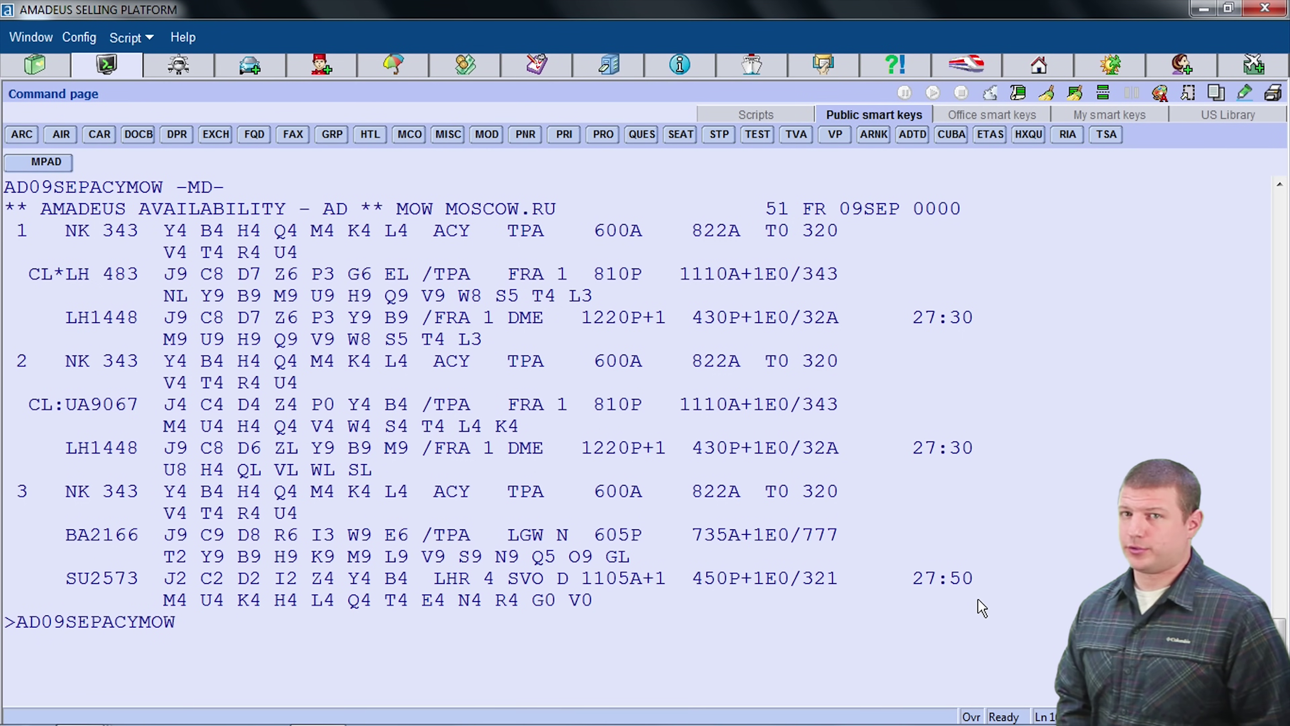
{"action": "type", "text": "N"}
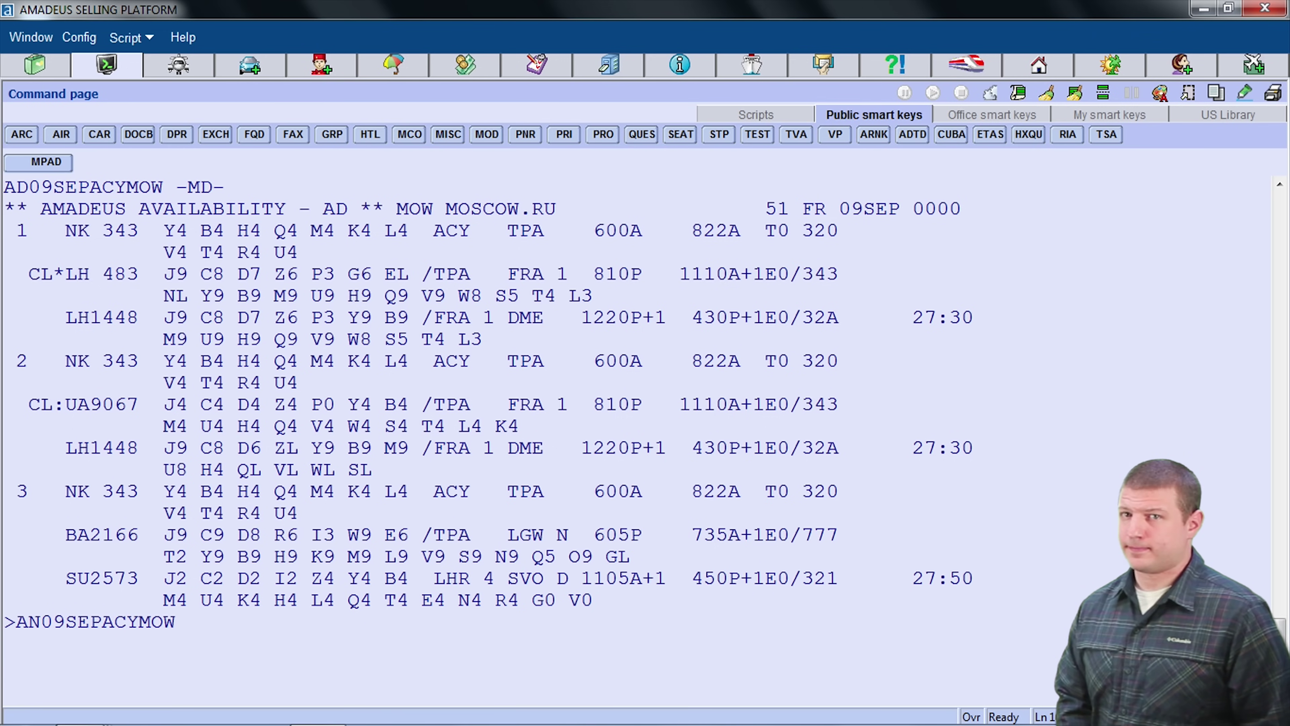
Step: Send AN09SEPACYMOW to list neutral ACY–Moscow options for 9 September
{"action": "key", "text": "Return"}
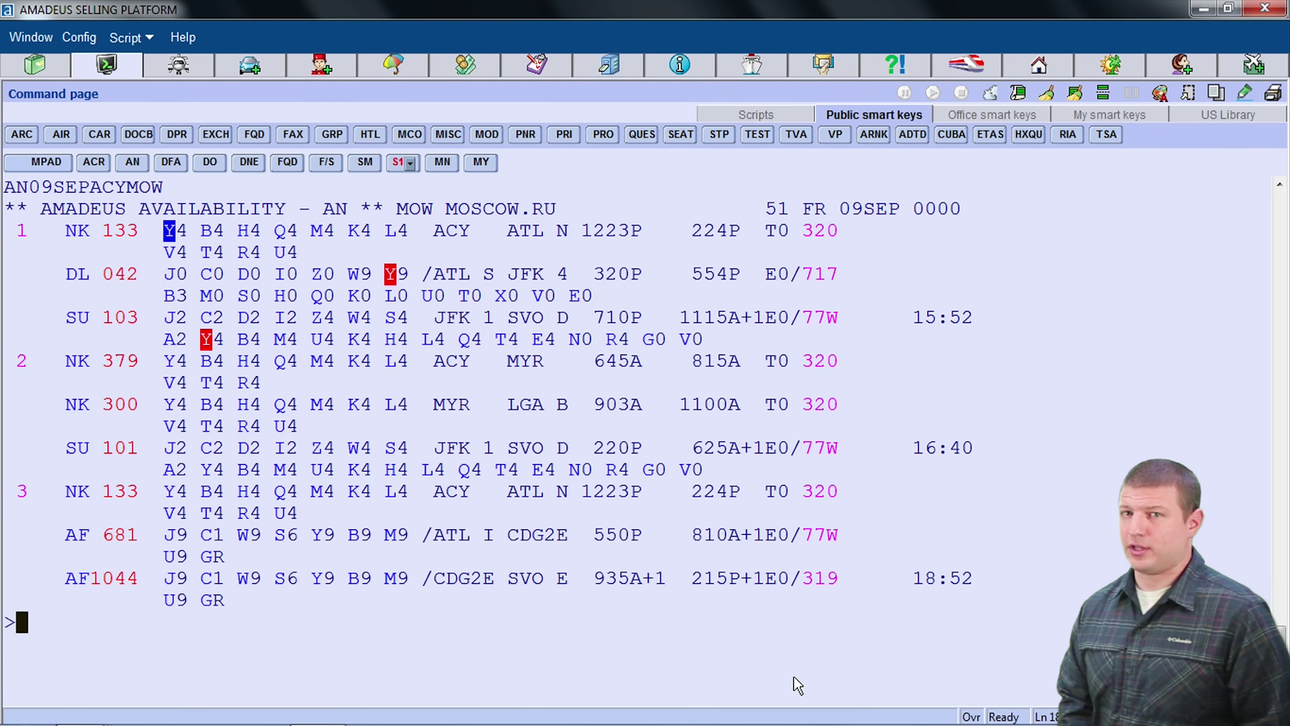
Step: Decode Philadelphia with DAN PHILADELPHIA, listing city code PHL and its airports
{"action": "type", "text": "D"}
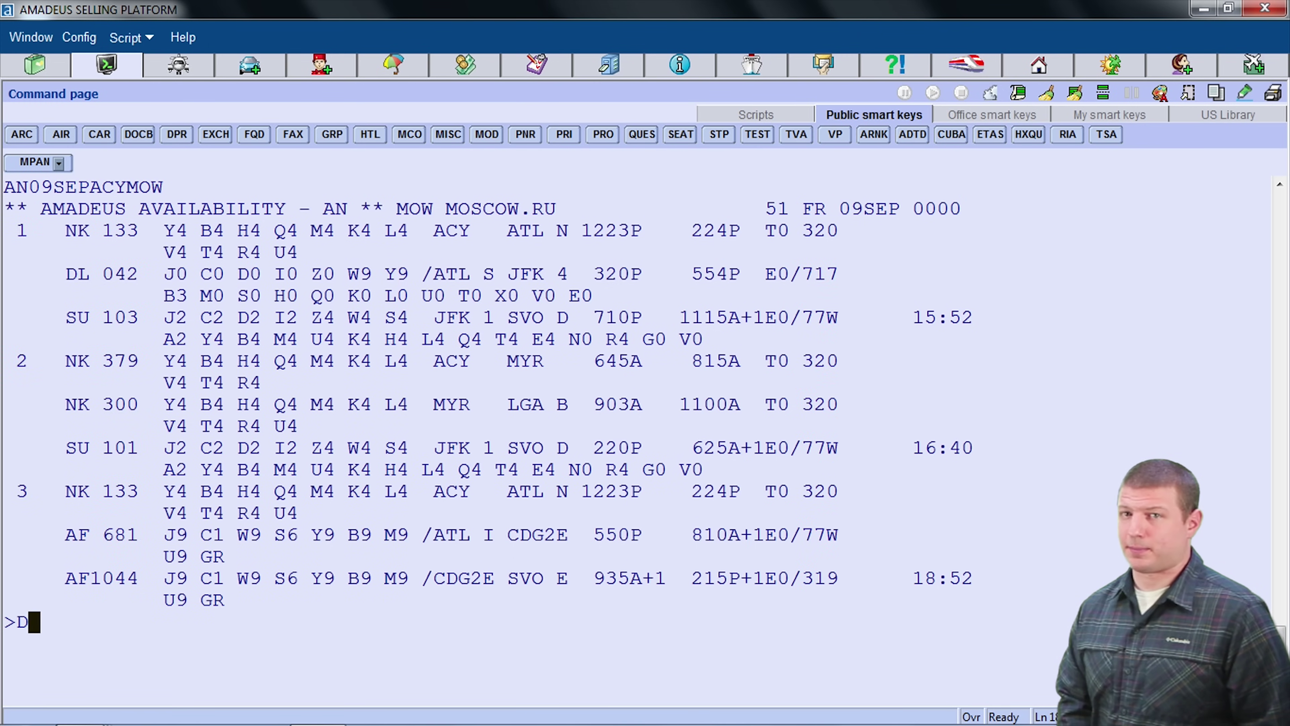
{"action": "type", "text": "AN PHI"}
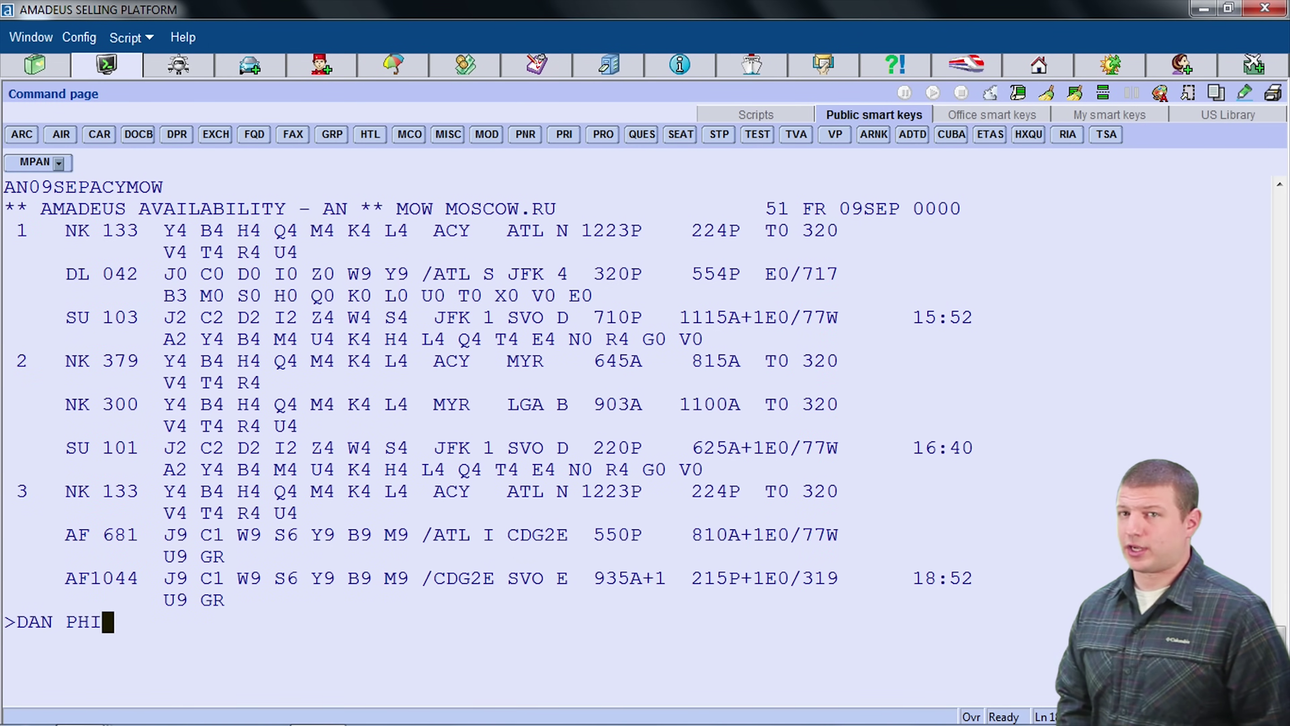
{"action": "type", "text": "LADELPHIA"}
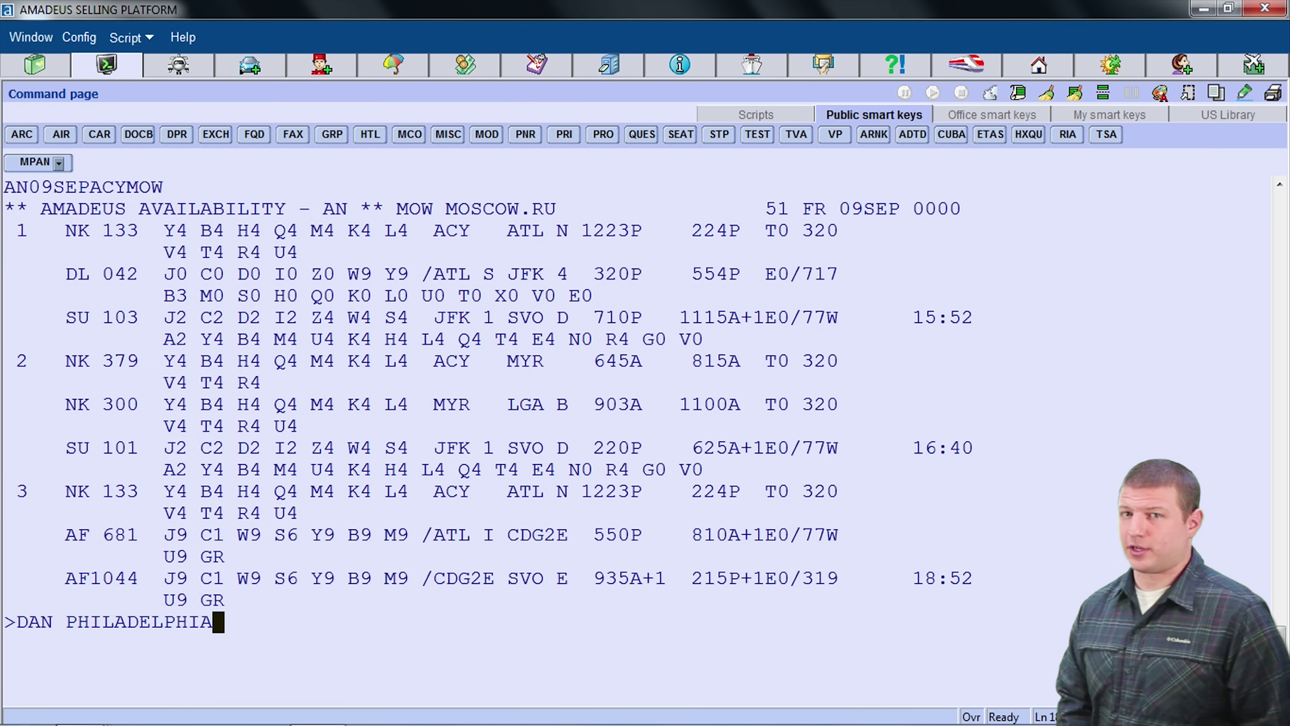
{"action": "key", "text": "Return"}
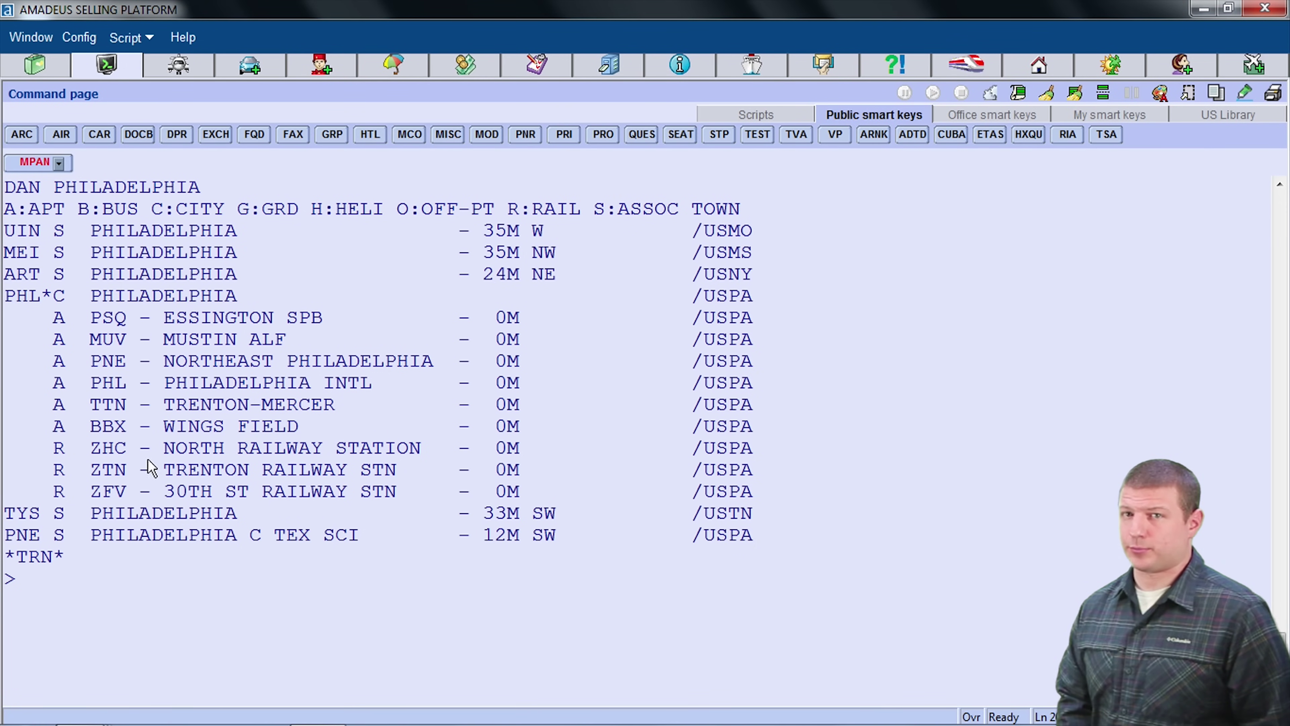
Step: Resend the AN availability request with origin PHL: AN09SEPPHLMOW, Philadelphia to Moscow on 09SEP
{"action": "key", "text": "Up"}
{"action": "type", "text": "AN09SEPACYMOW"}
{"action": "key", "text": "Left"}
{"action": "key", "text": "Left"}
{"action": "key", "text": "Left"}
{"action": "key", "text": "Left"}
{"action": "key", "text": "Left"}
{"action": "key", "text": "Left"}
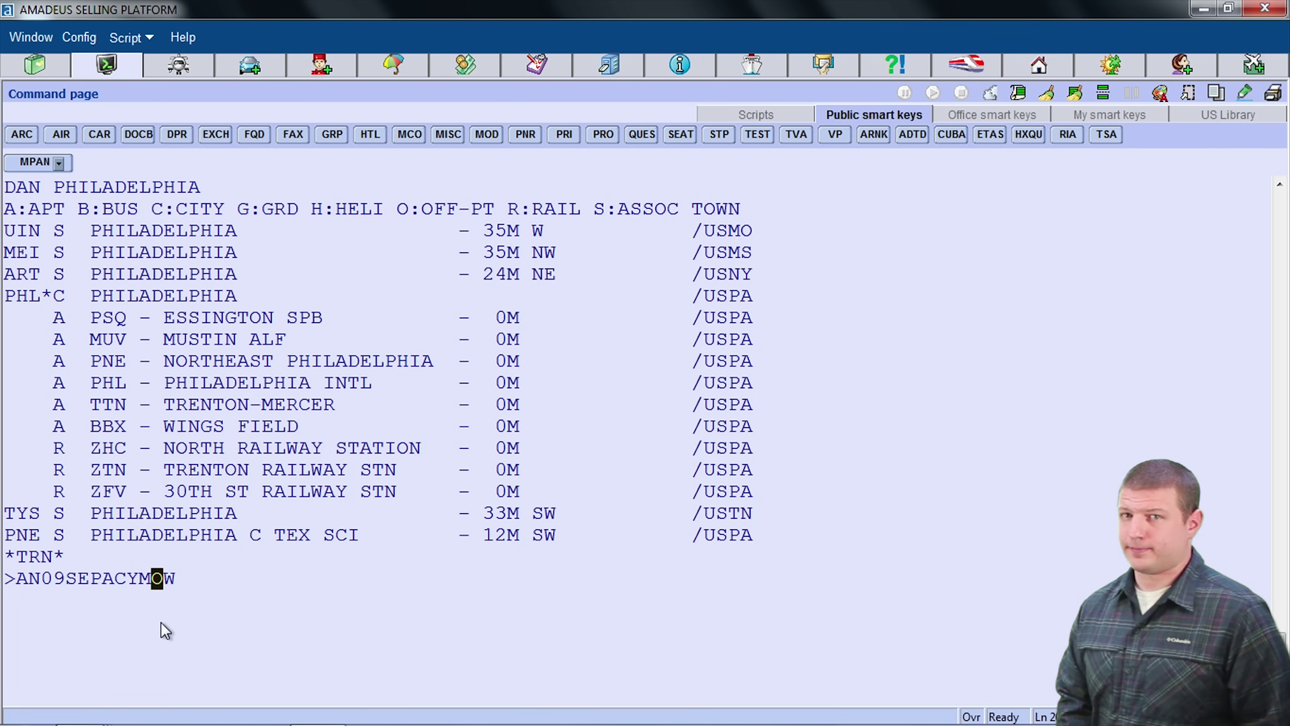
{"action": "type", "text": "PHL"}
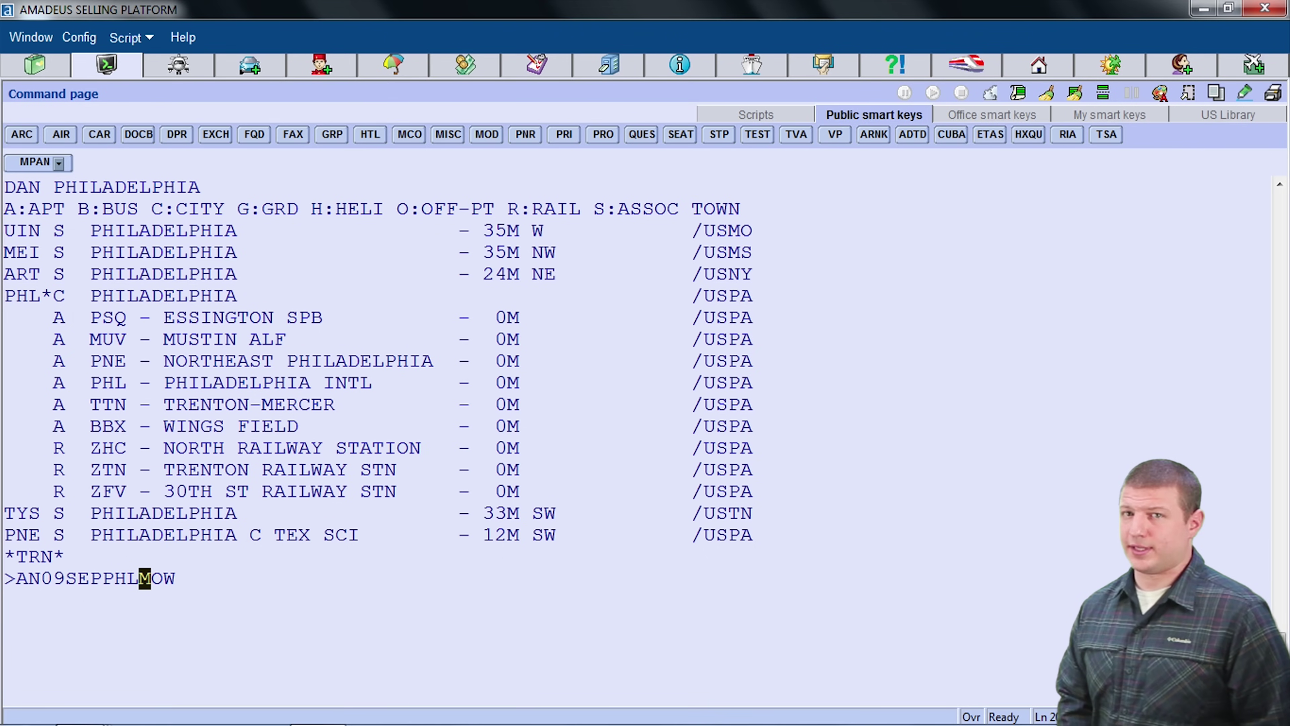
{"action": "key", "text": "Return"}
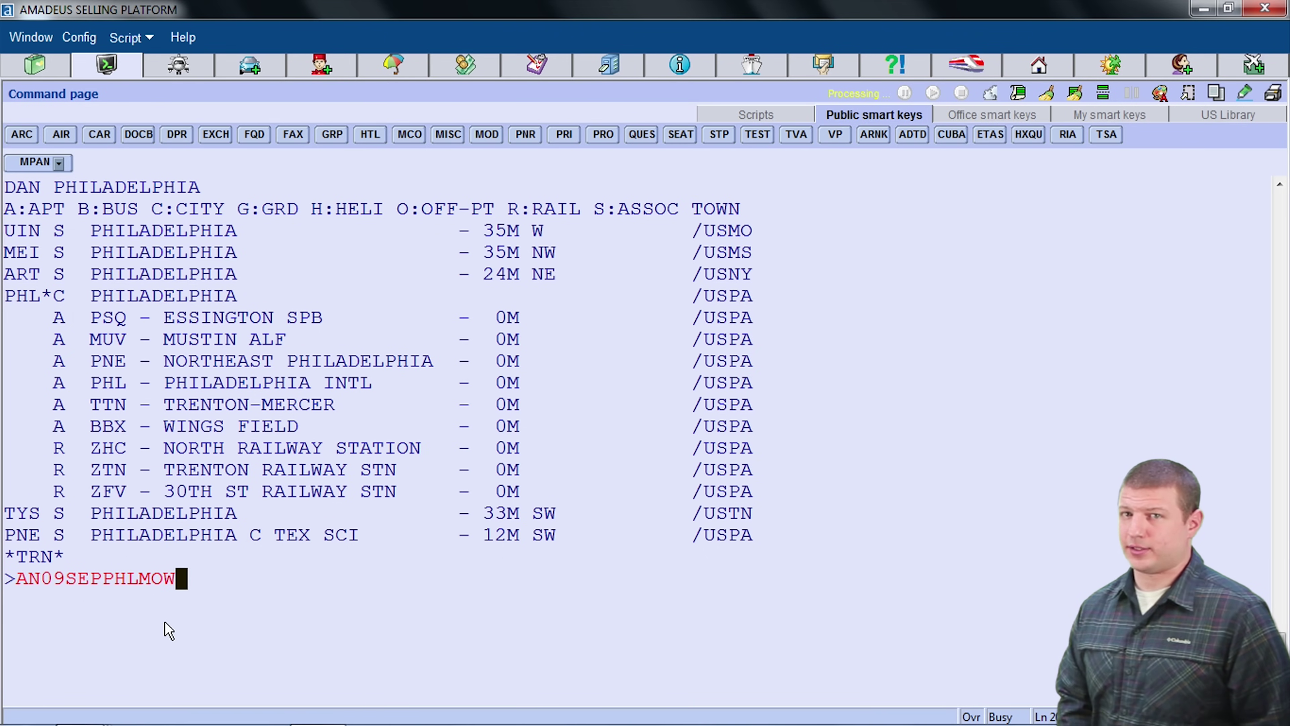
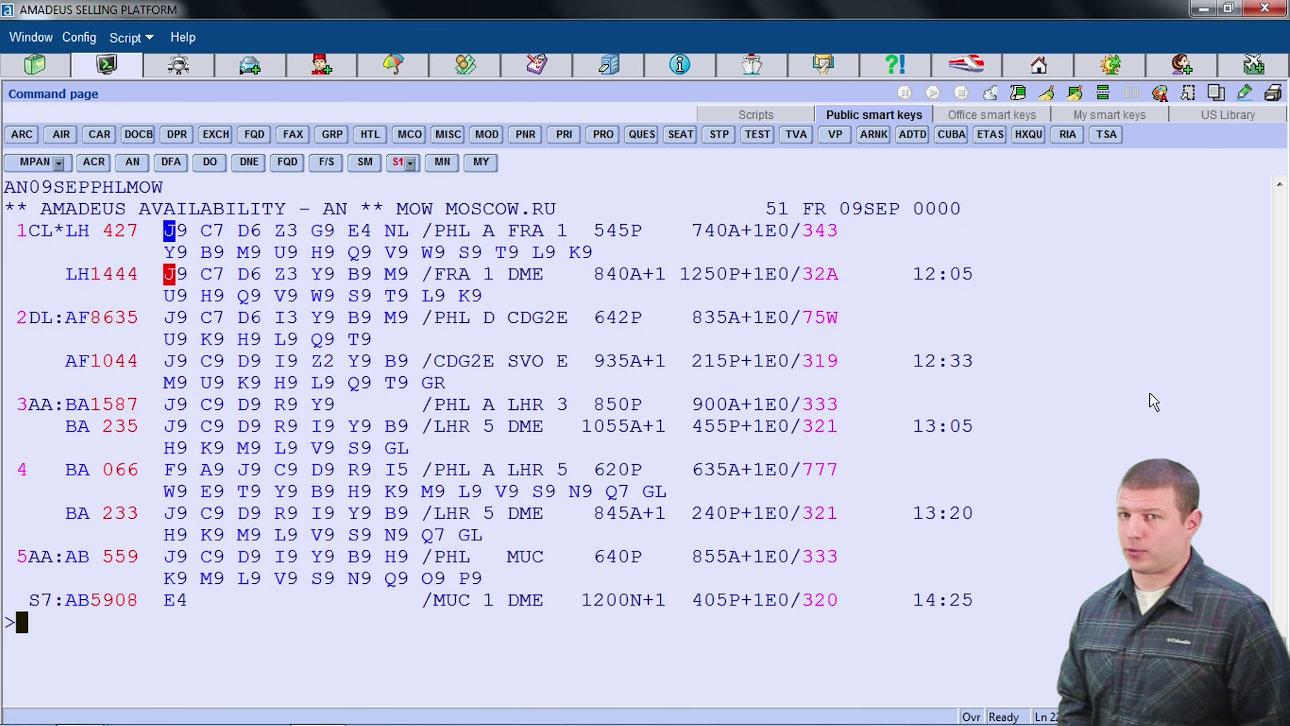
Step: Edit the recalled availability request to AN09SEPNYCMOW for New York–Moscow on 9 September
{"action": "key", "text": "ctrl+Up"}
{"action": "key", "text": "Left"}
{"action": "key", "text": "Left"}
{"action": "key", "text": "Left"}
{"action": "key", "text": "Left"}
{"action": "key", "text": "Left"}
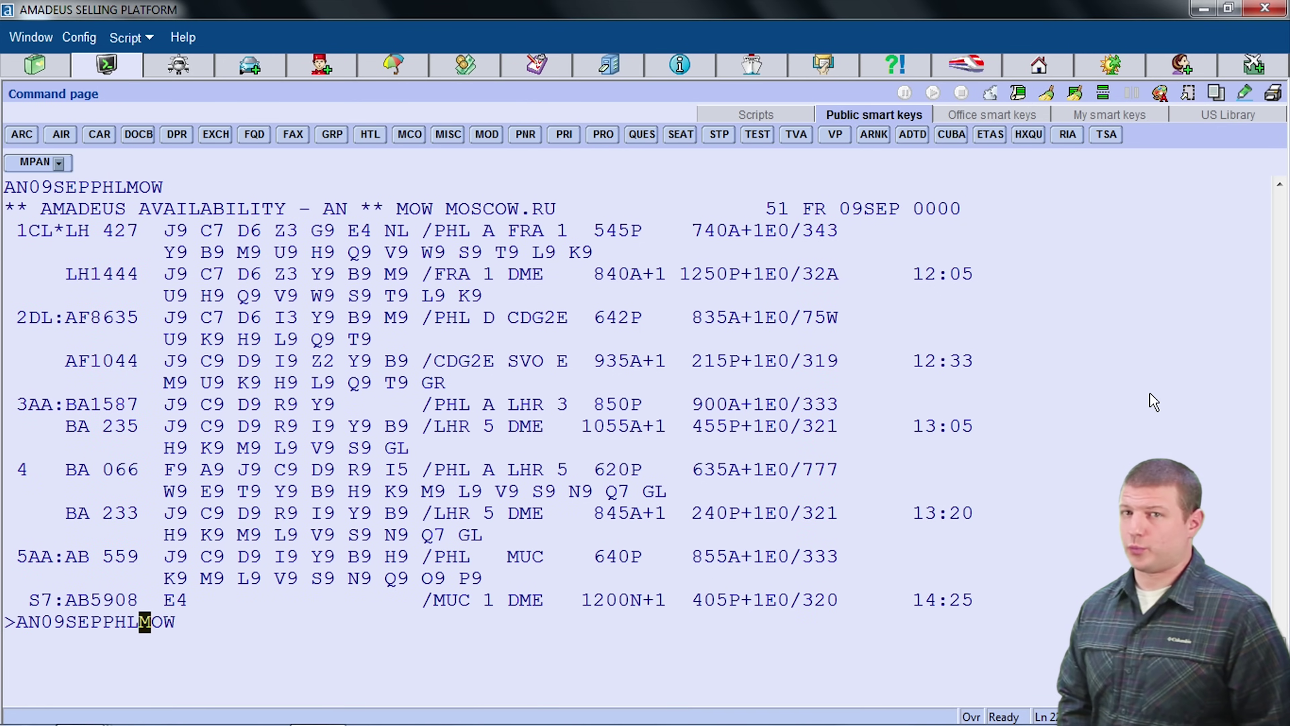
{"action": "type", "text": "NYC"}
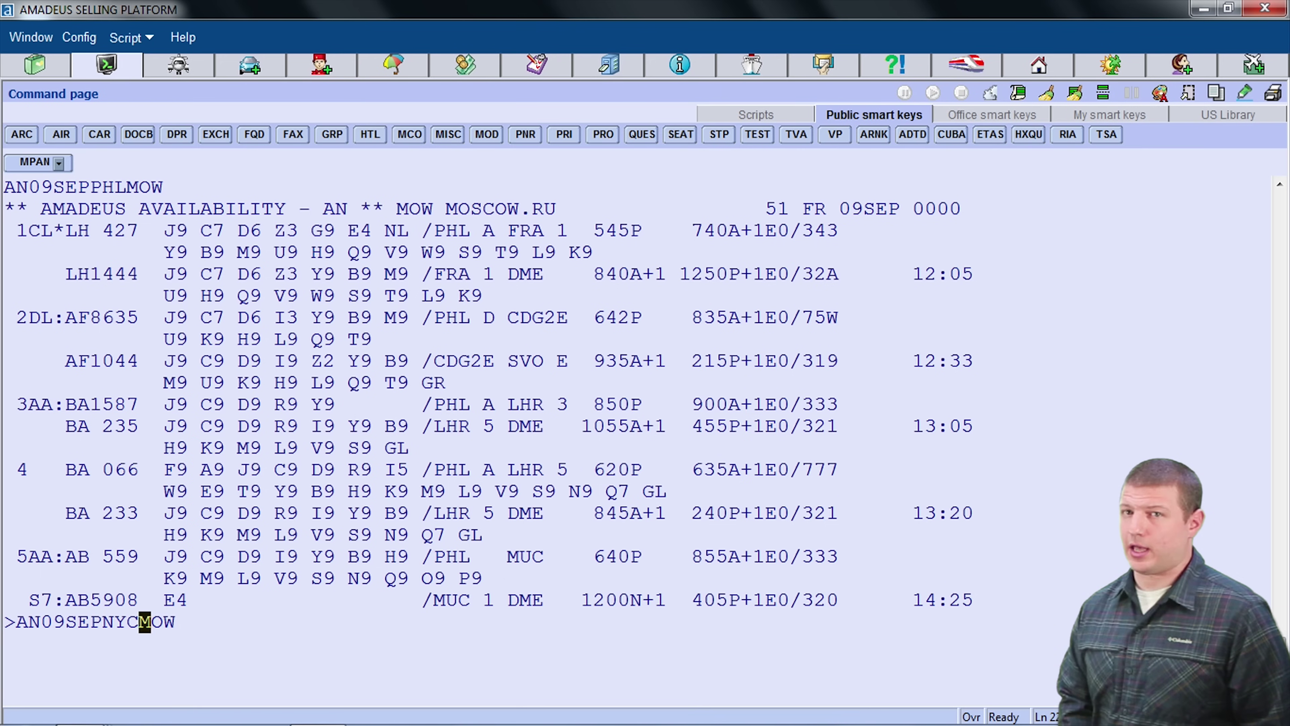
{"action": "key", "text": "Return"}
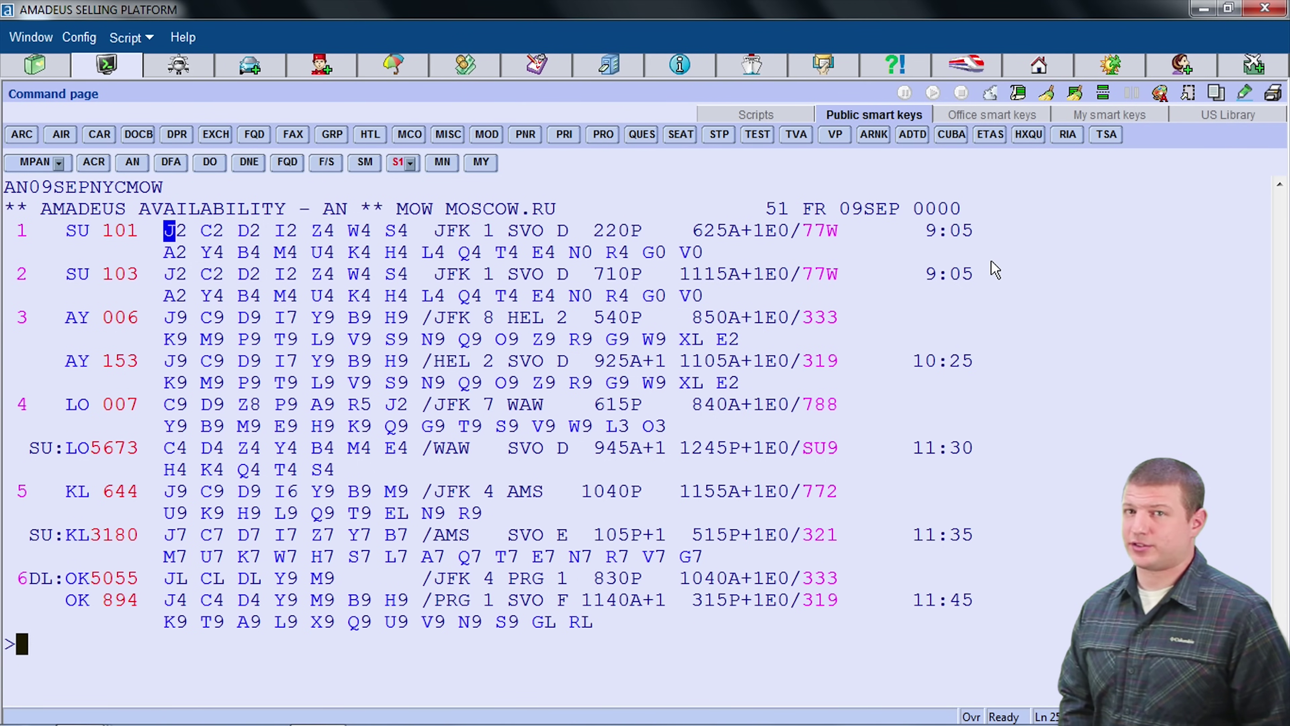
Step: Filter the New York–Moscow availability to nonstop flights with /FN
{"action": "key", "text": "ctrl+Up"}
{"action": "type", "text": "/FN"}
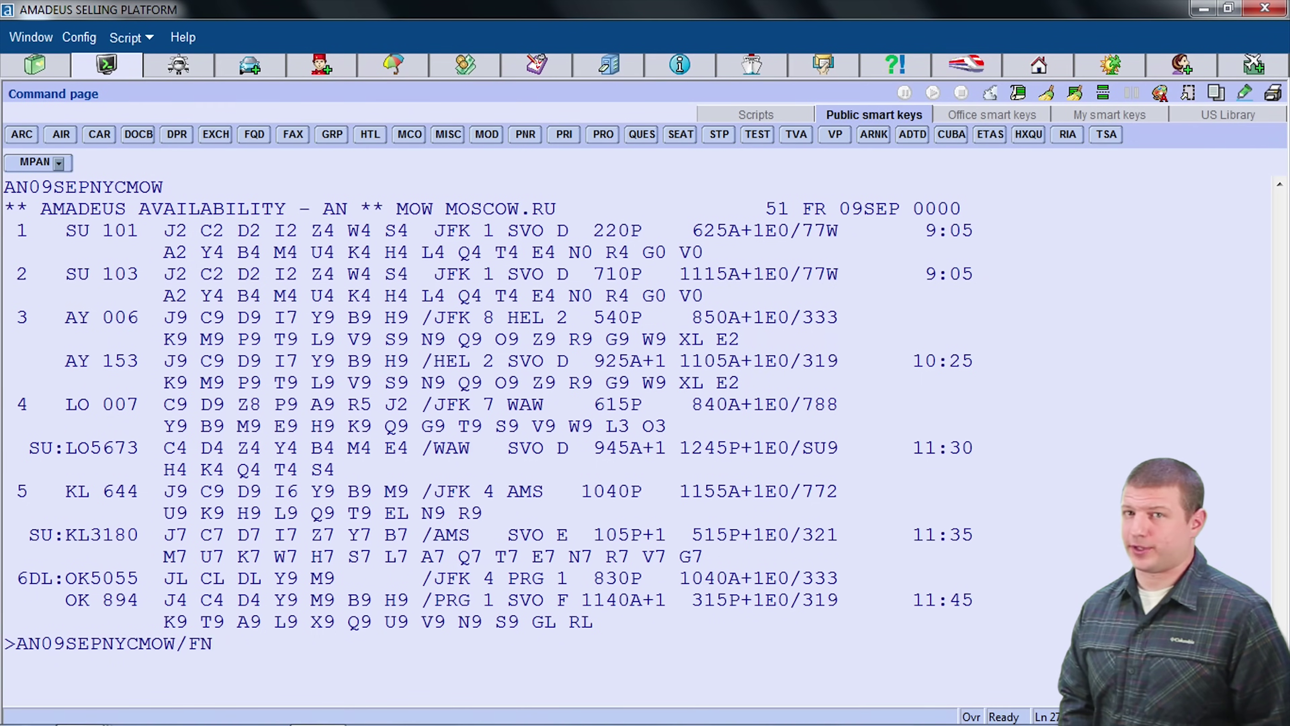
{"action": "key", "text": "Return"}
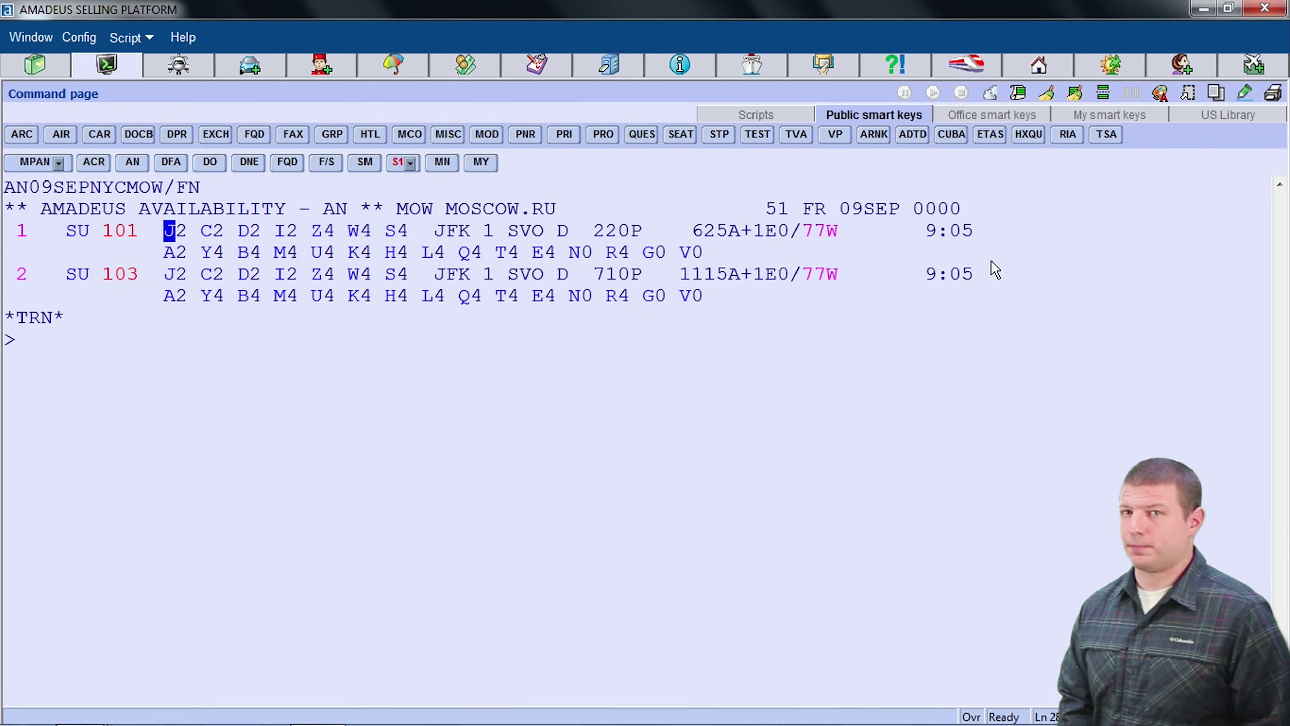
Step: Recall the filtered request and begin adding a return, trying *+7 and 16SEP
{"action": "key", "text": "ctrl+Up"}
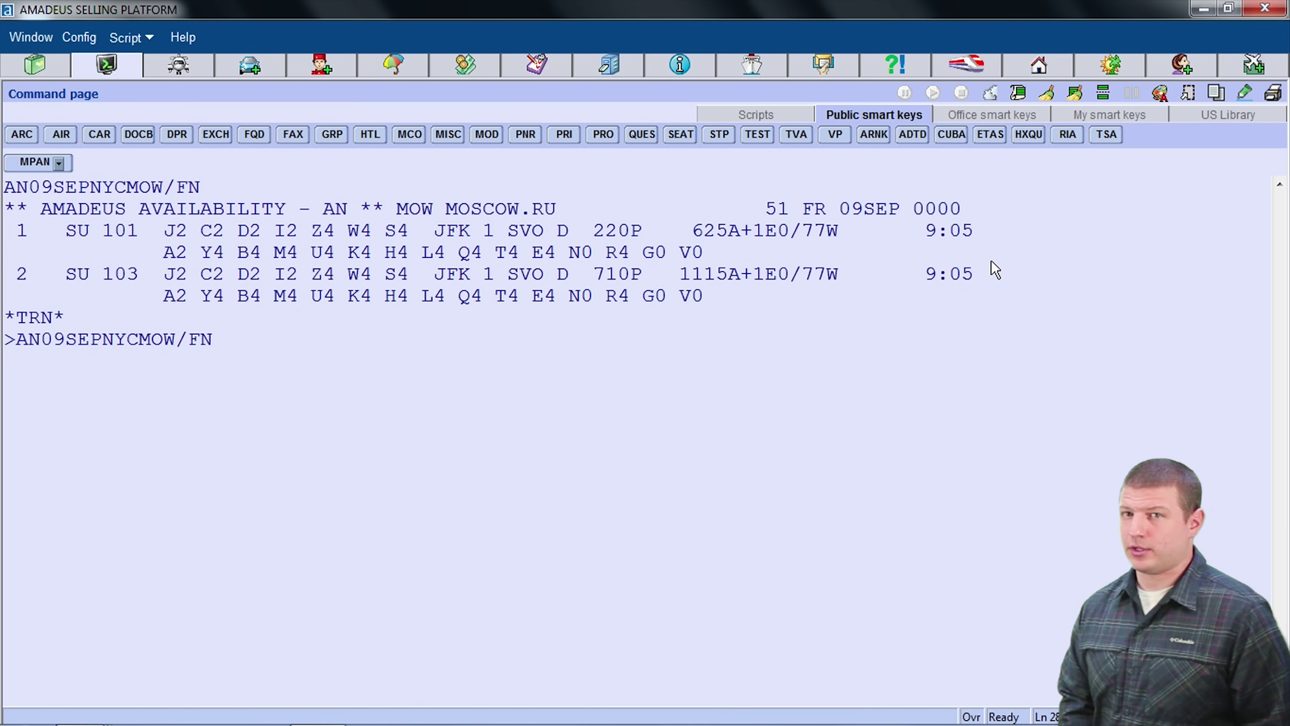
{"action": "type", "text": "*"}
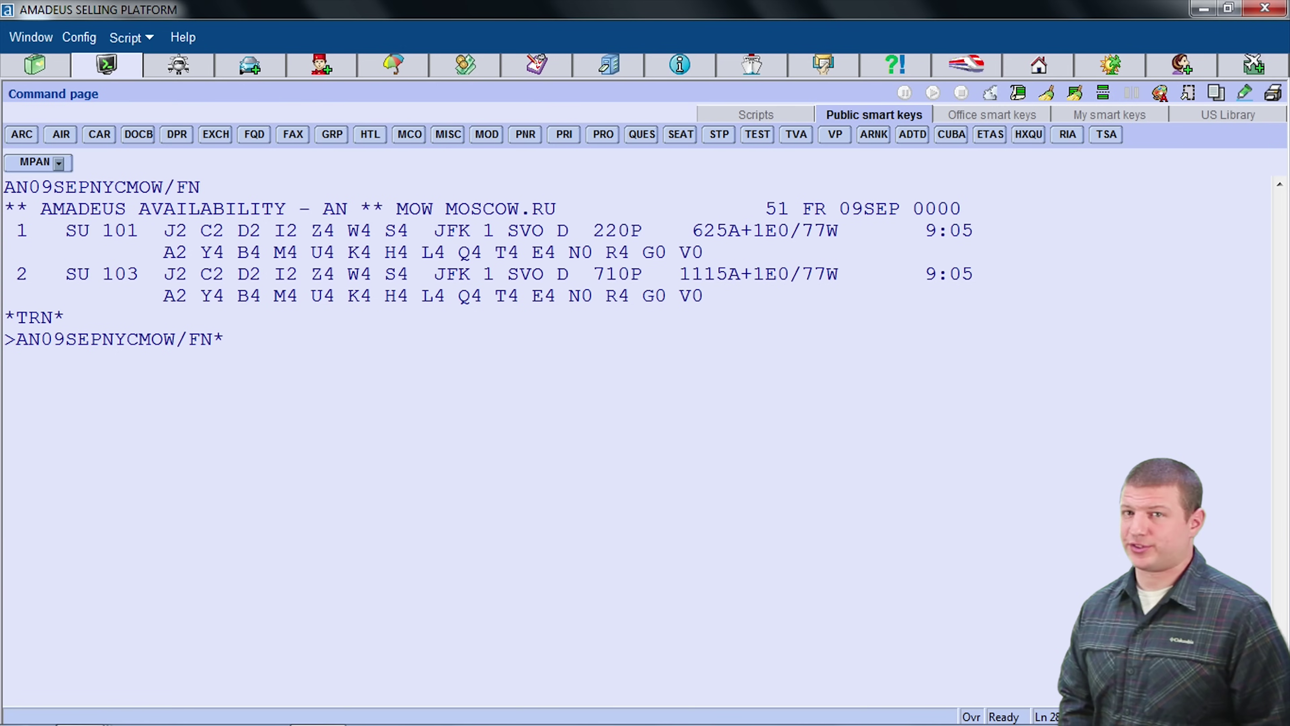
{"action": "type", "text": "+7"}
{"action": "key", "text": "BackSpace"}
{"action": "key", "text": "BackSpace"}
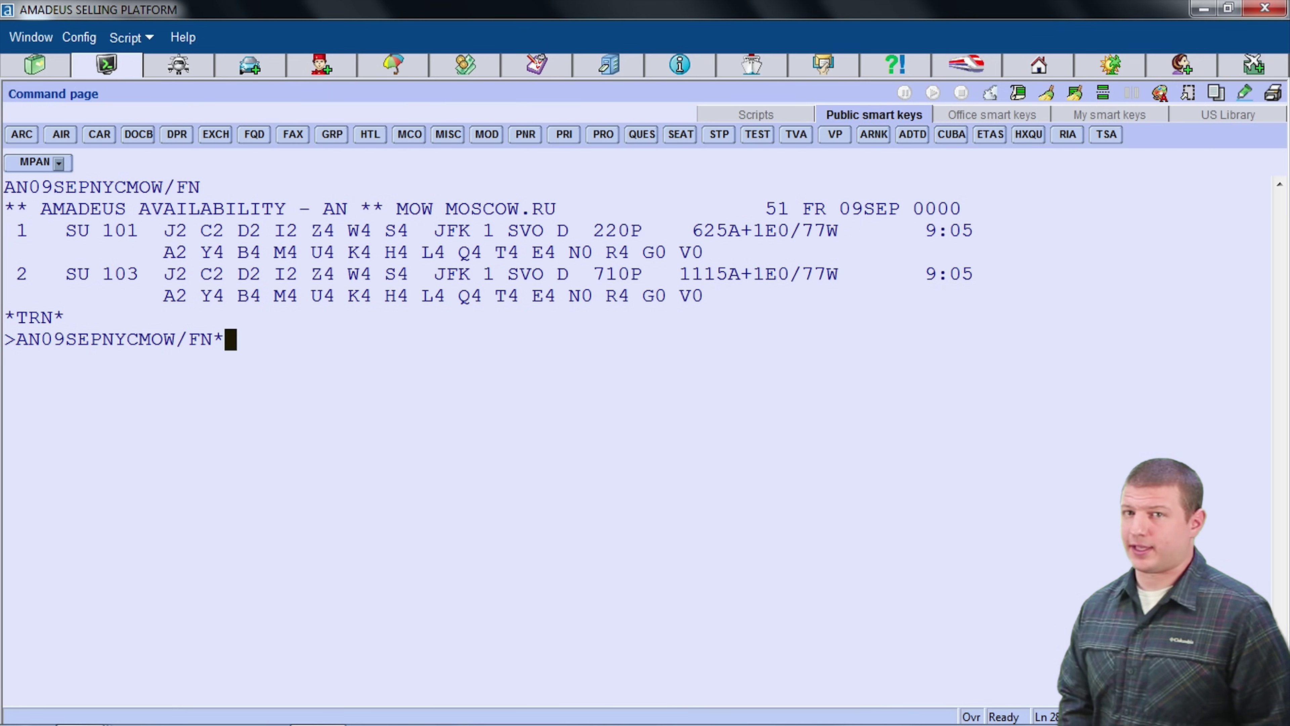
{"action": "type", "text": "16SEP"}
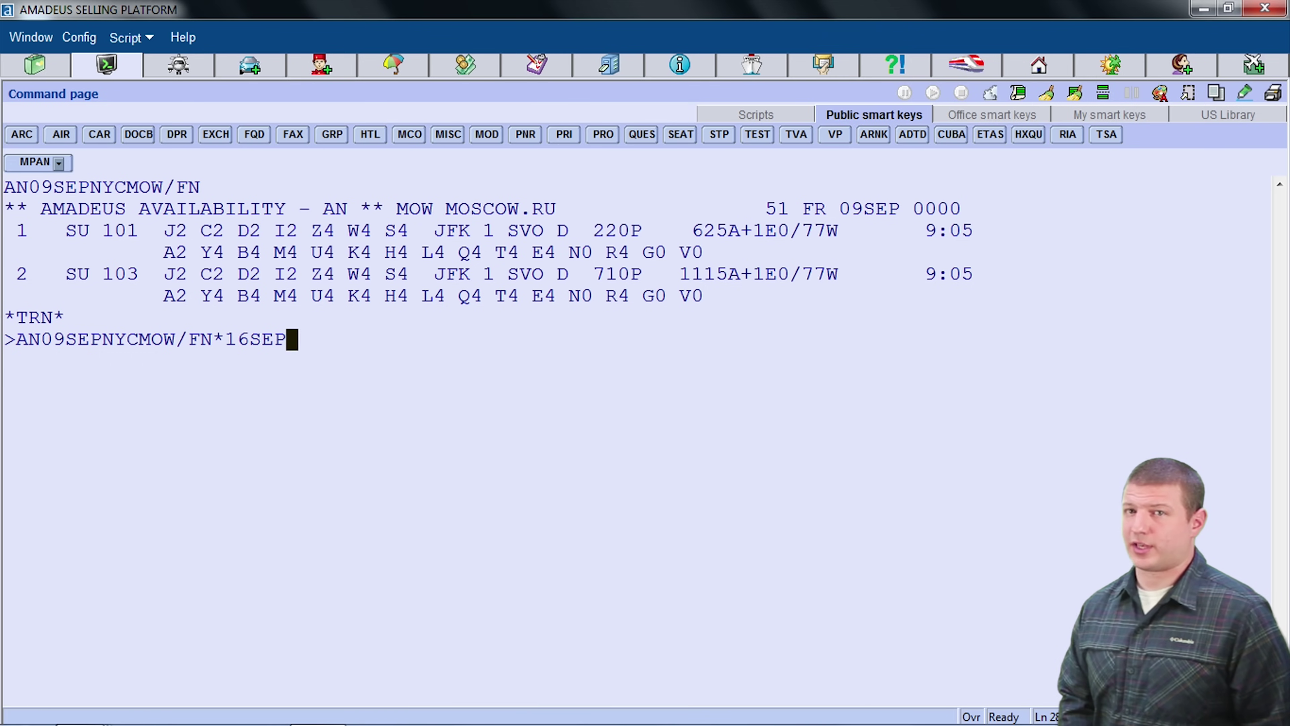
{"action": "key", "text": "BackSpace"}
{"action": "key", "text": "BackSpace"}
{"action": "key", "text": "BackSpace"}
{"action": "key", "text": "BackSpace"}
{"action": "key", "text": "BackSpace"}
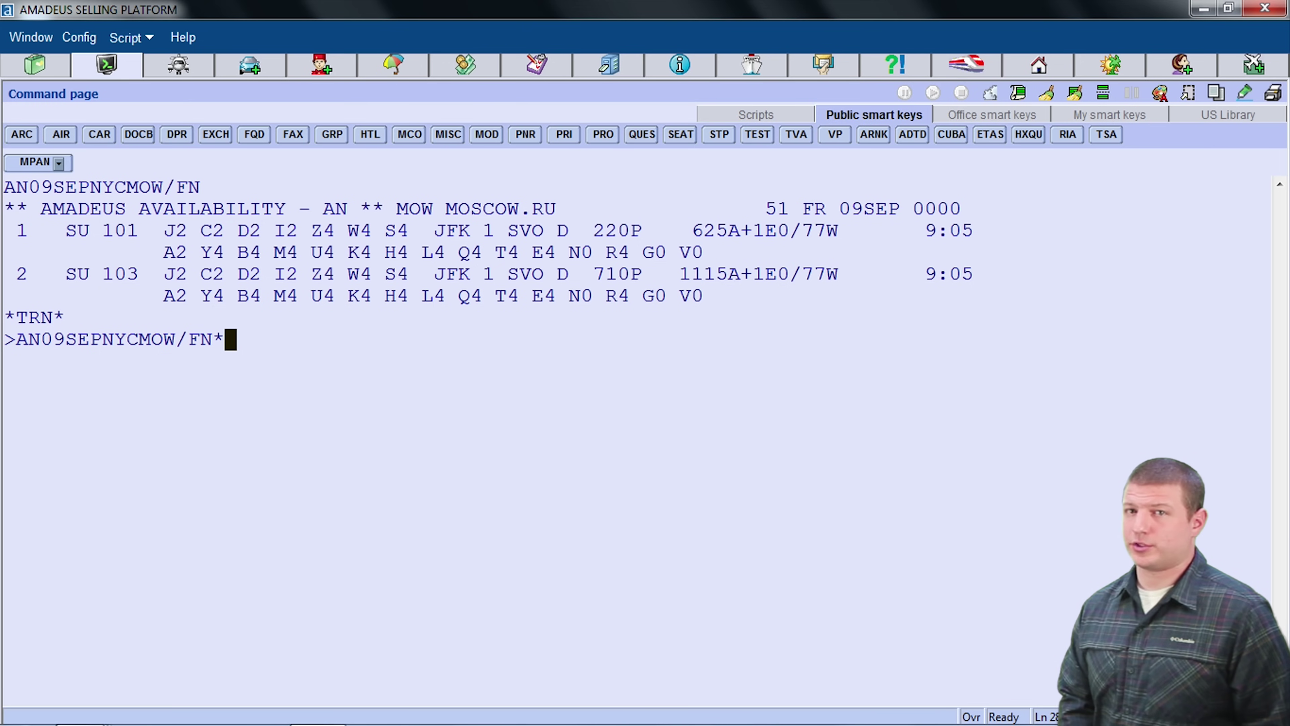
Step: Complete the request as AN09SEPNYCMOW/FN*+7 to list 16 September return flights
{"action": "type", "text": "+7"}
{"action": "key", "text": "Return"}
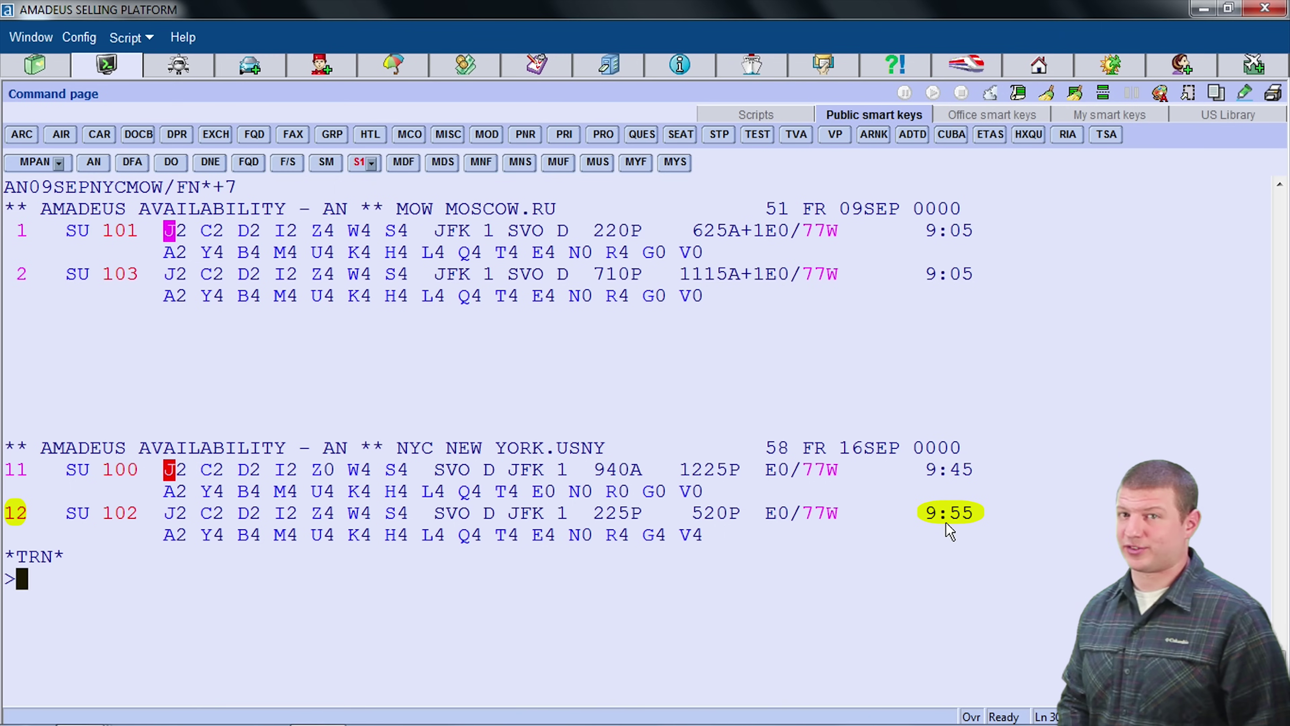
Step: Sell one Y-class seat on SU 101 (line 1) and SU 102 (line 12) with SS1Y1*12
{"action": "type", "text": "SS"}
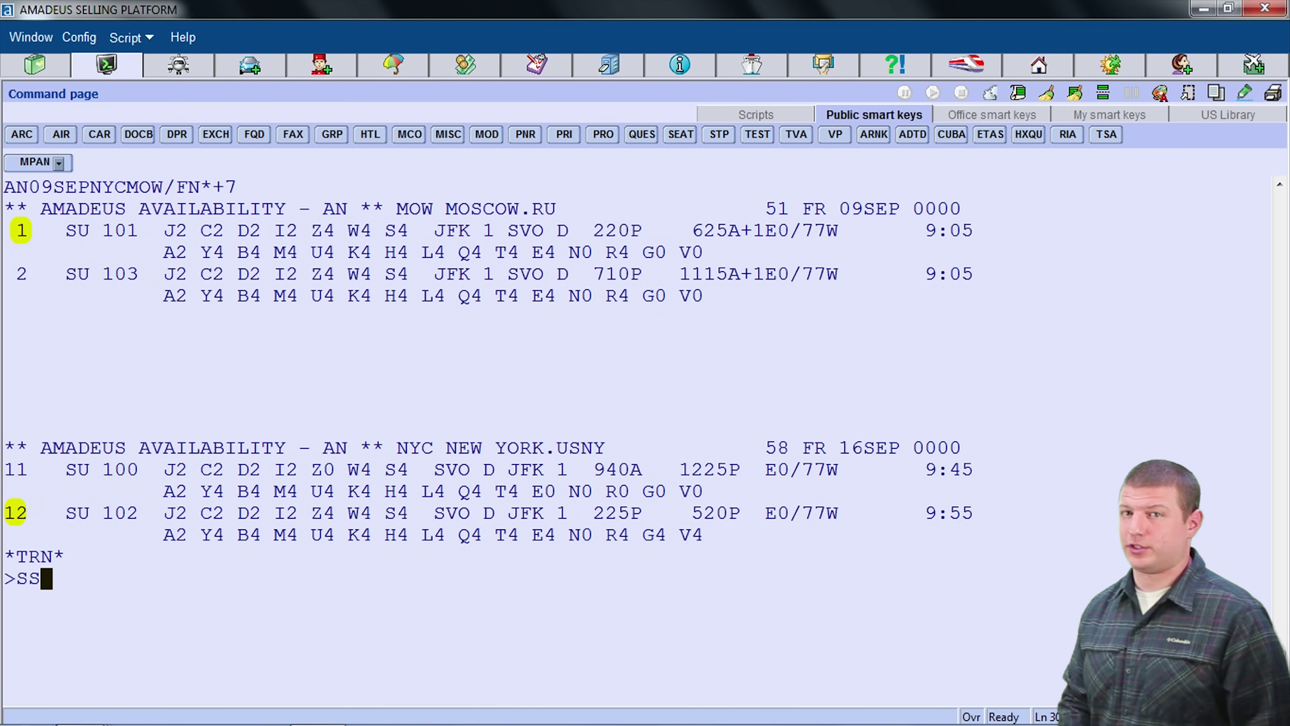
{"action": "type", "text": "1"}
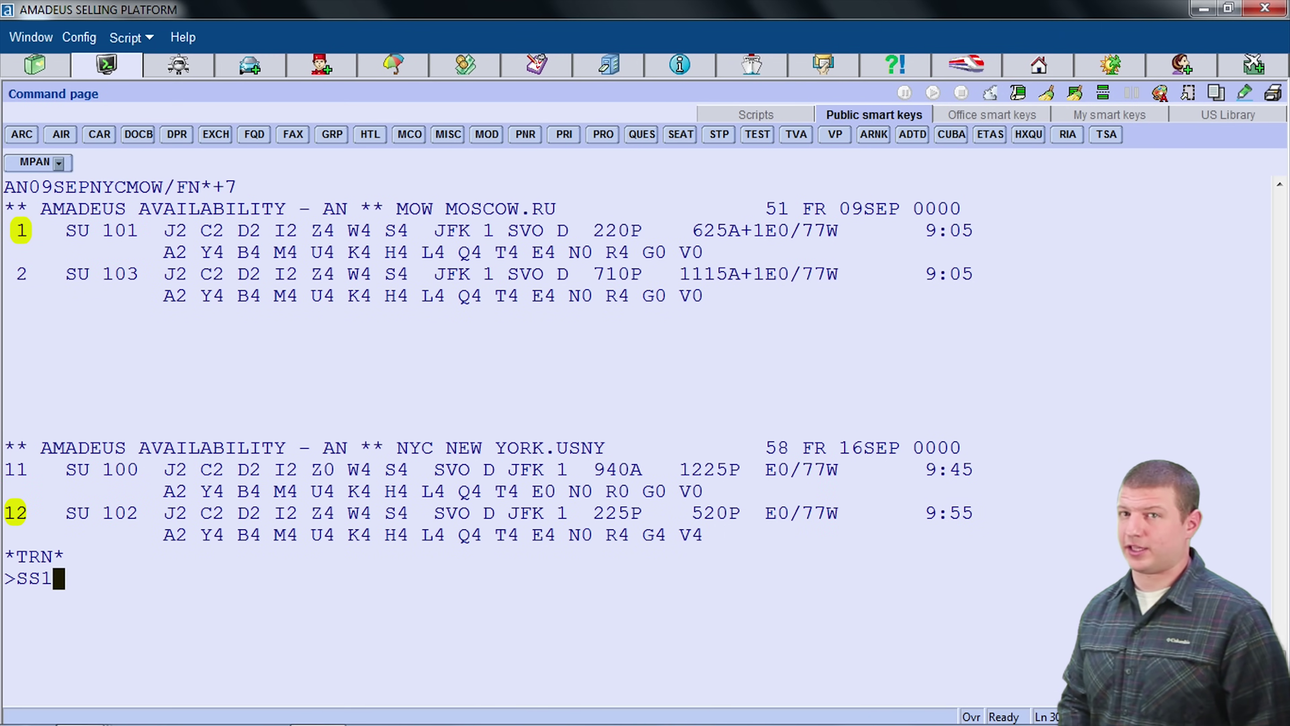
{"action": "type", "text": "Y"}
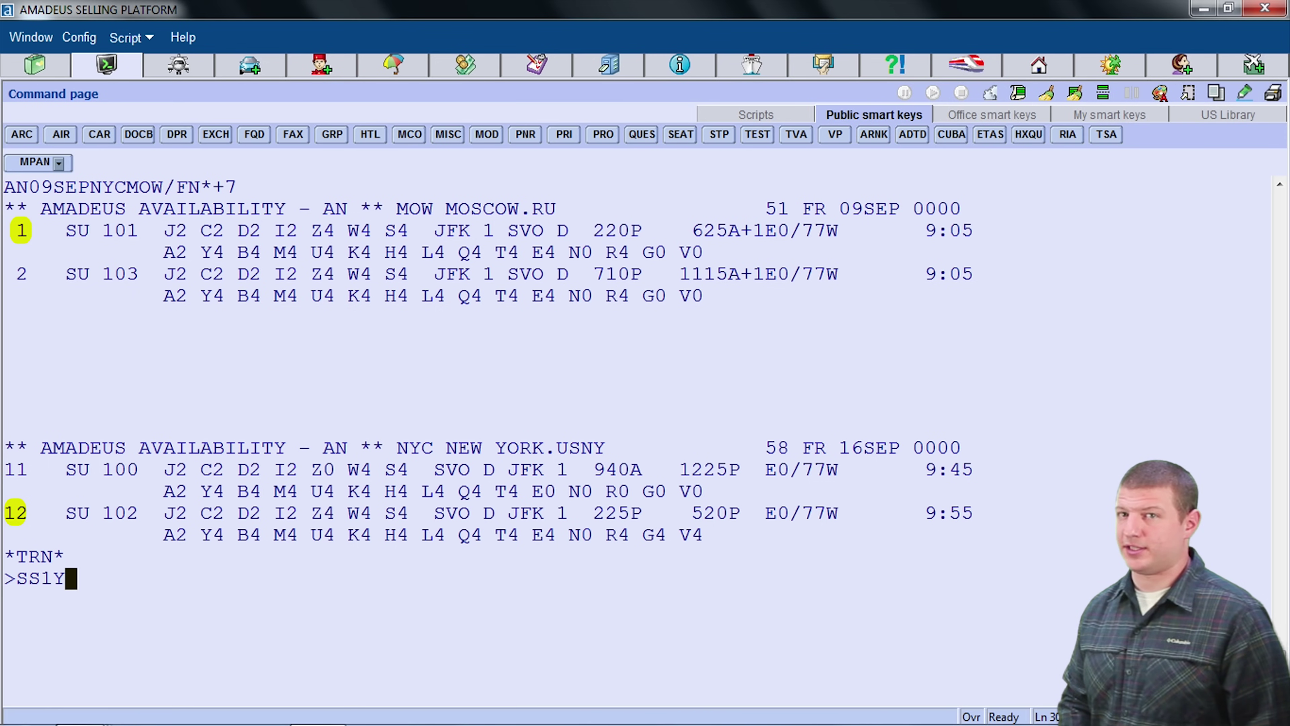
{"action": "type", "text": "1"}
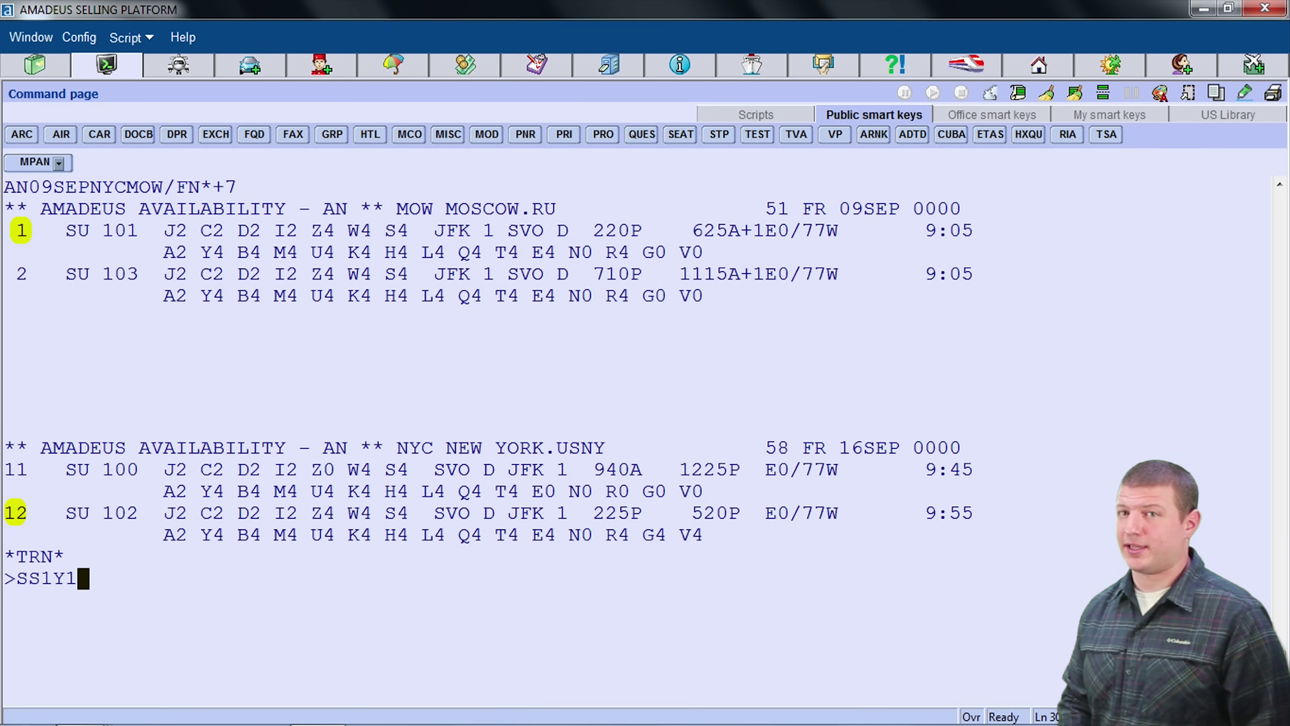
{"action": "type", "text": "*12"}
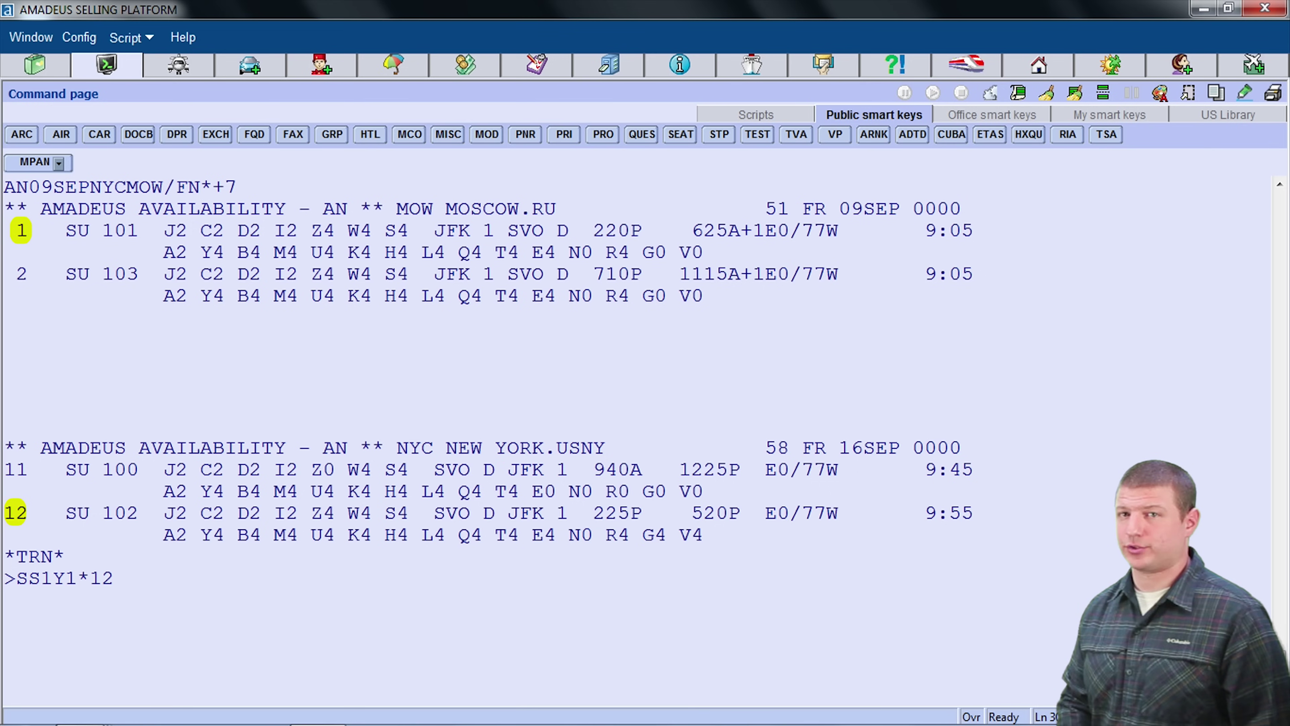
{"action": "key", "text": "Return"}
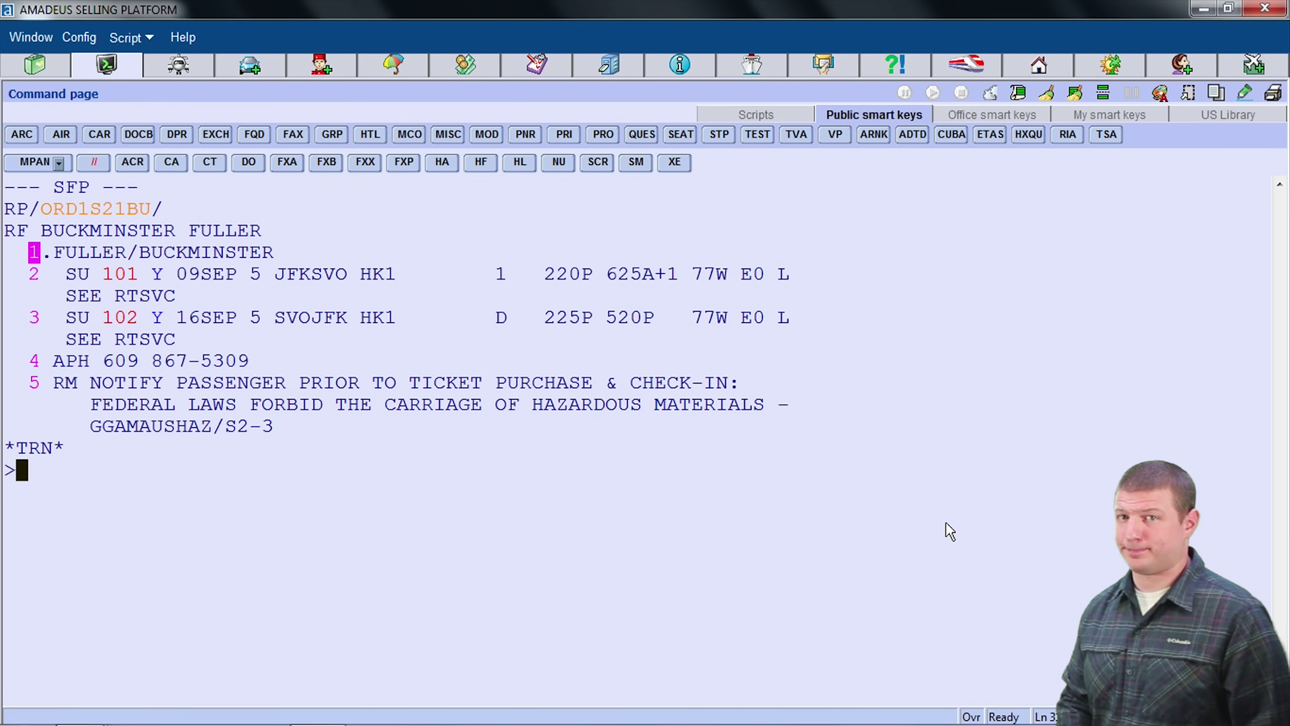
Step: Price the itinerary with the FXX, FXA and FXB fare quotes
{"action": "type", "text": "FXX"}
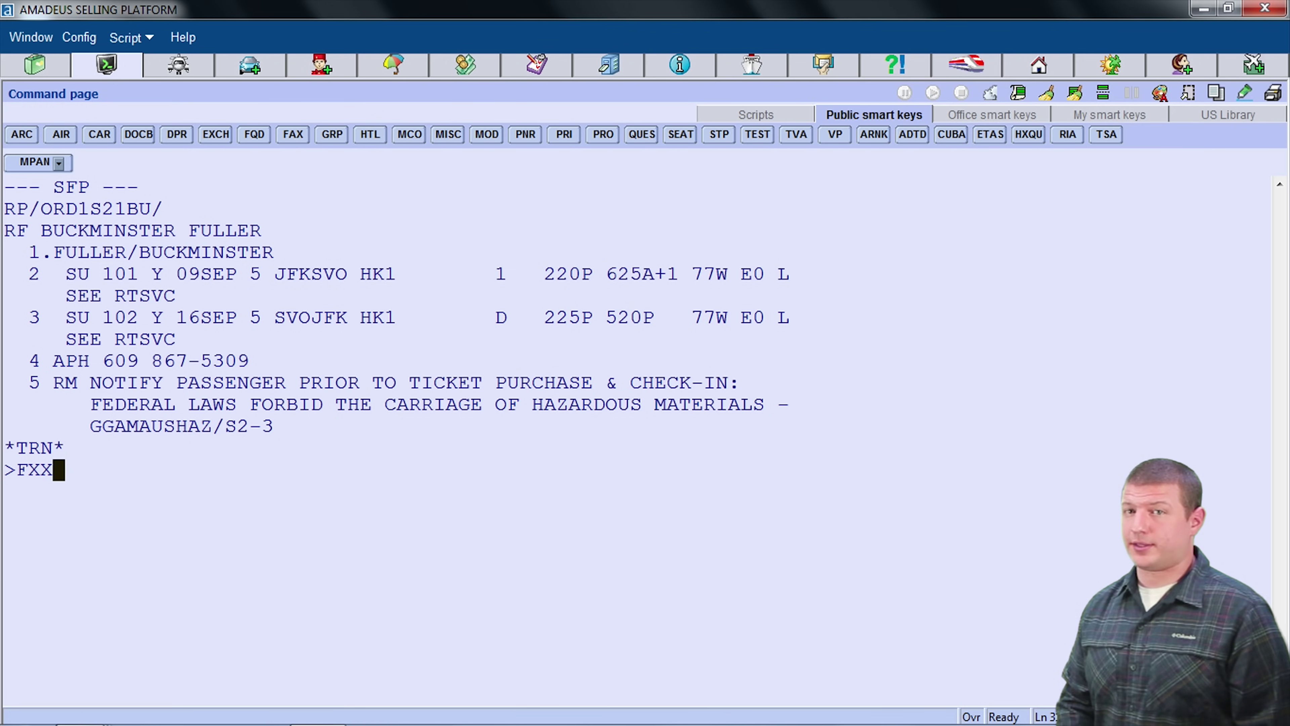
{"action": "key", "text": "Return"}
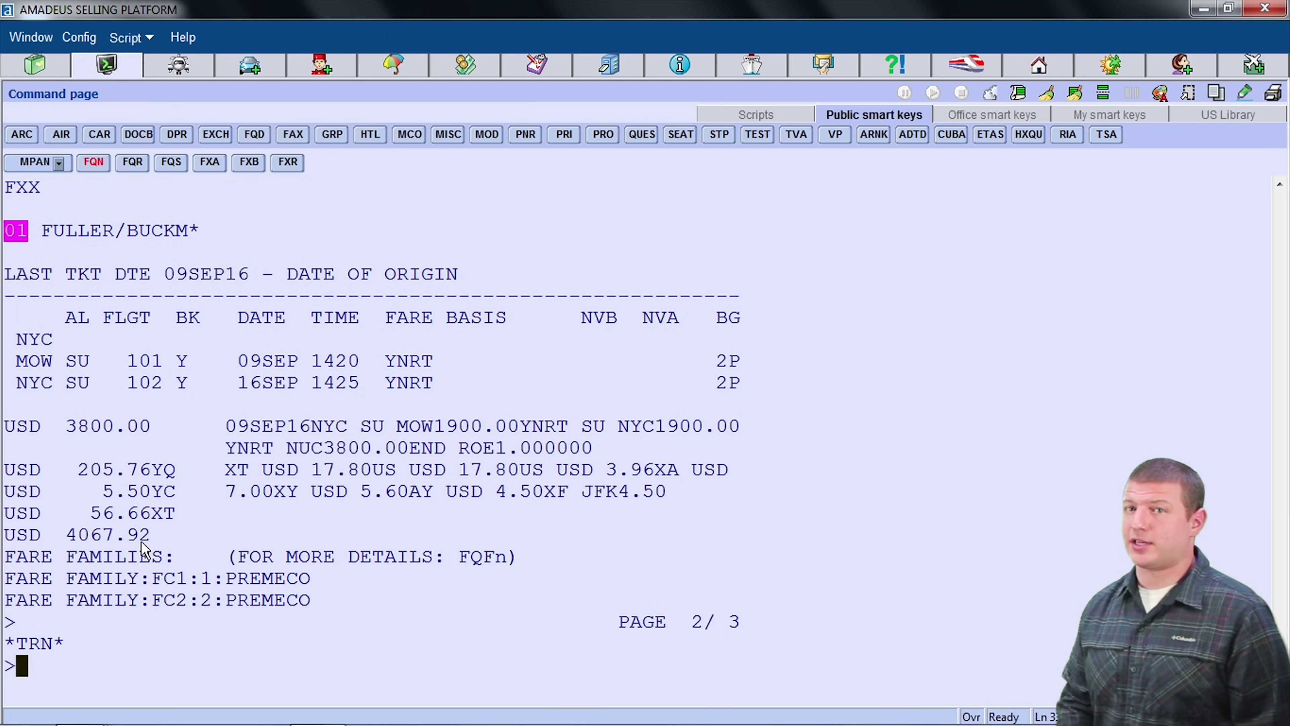
{"action": "type", "text": "FX"}
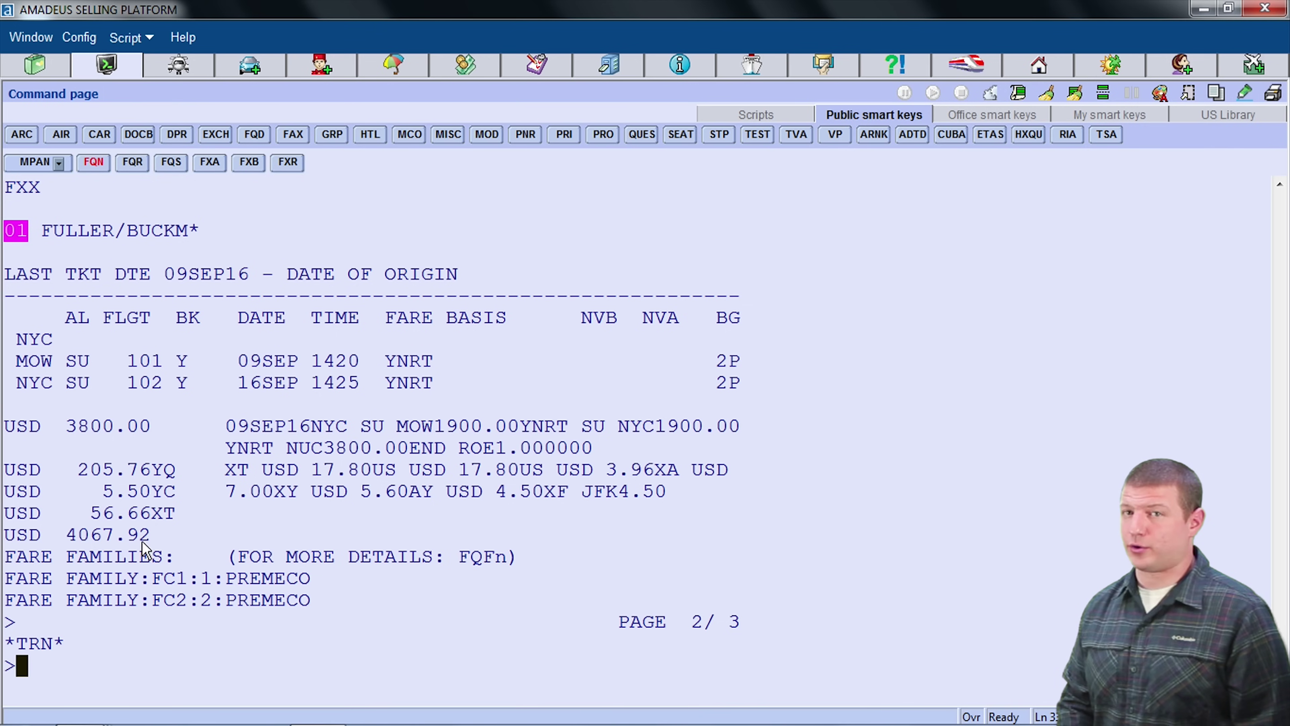
{"action": "type", "text": "A"}
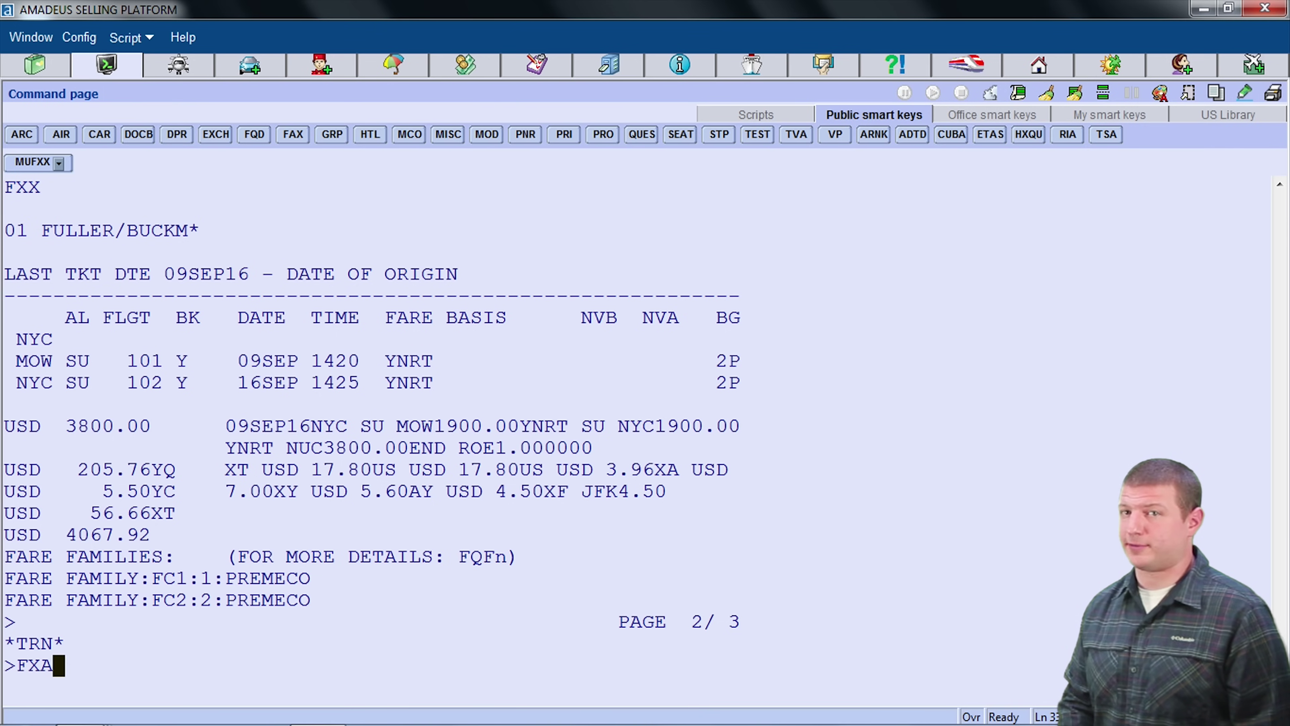
{"action": "key", "text": "Return"}
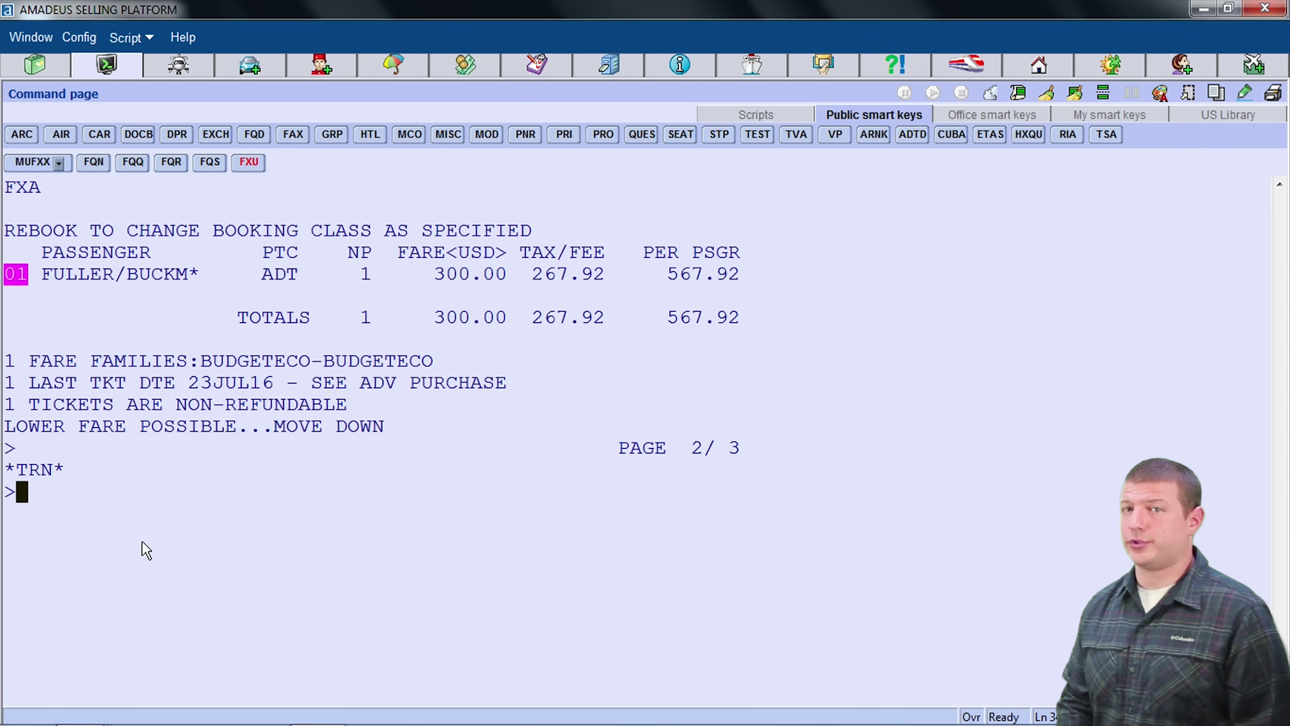
{"action": "type", "text": "FXB"}
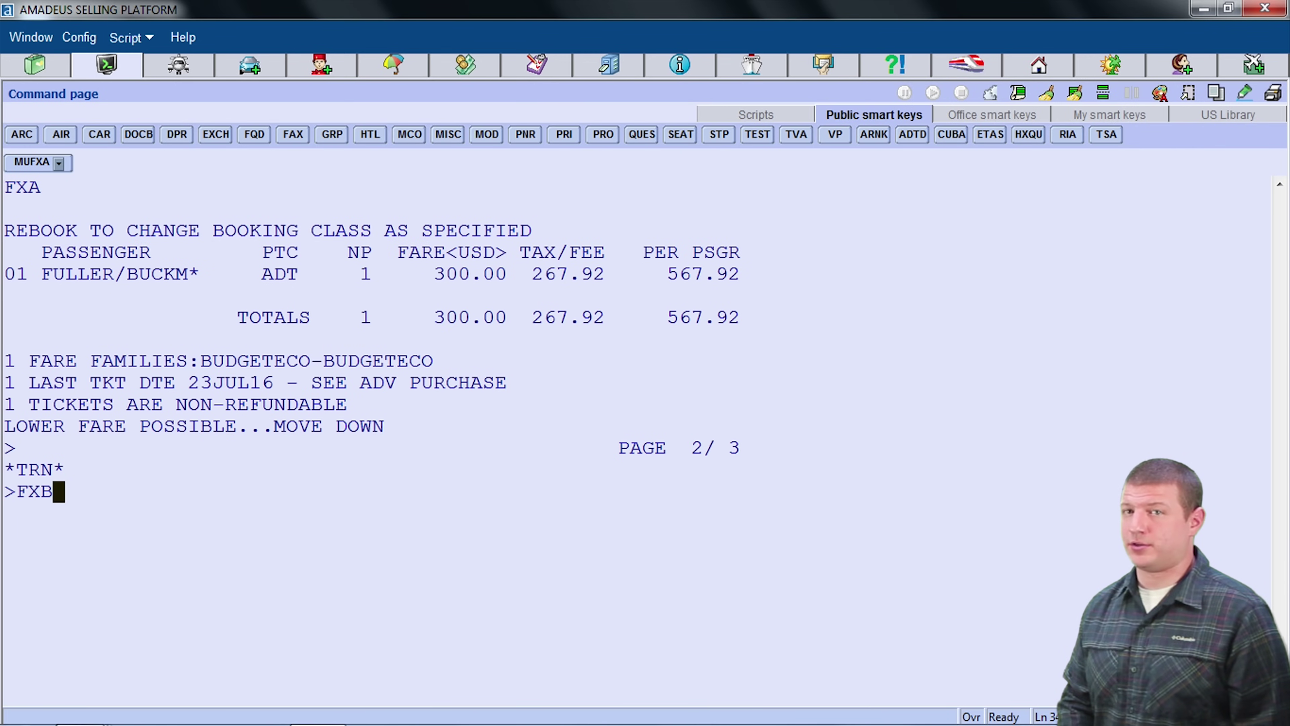
{"action": "key", "text": "Return"}
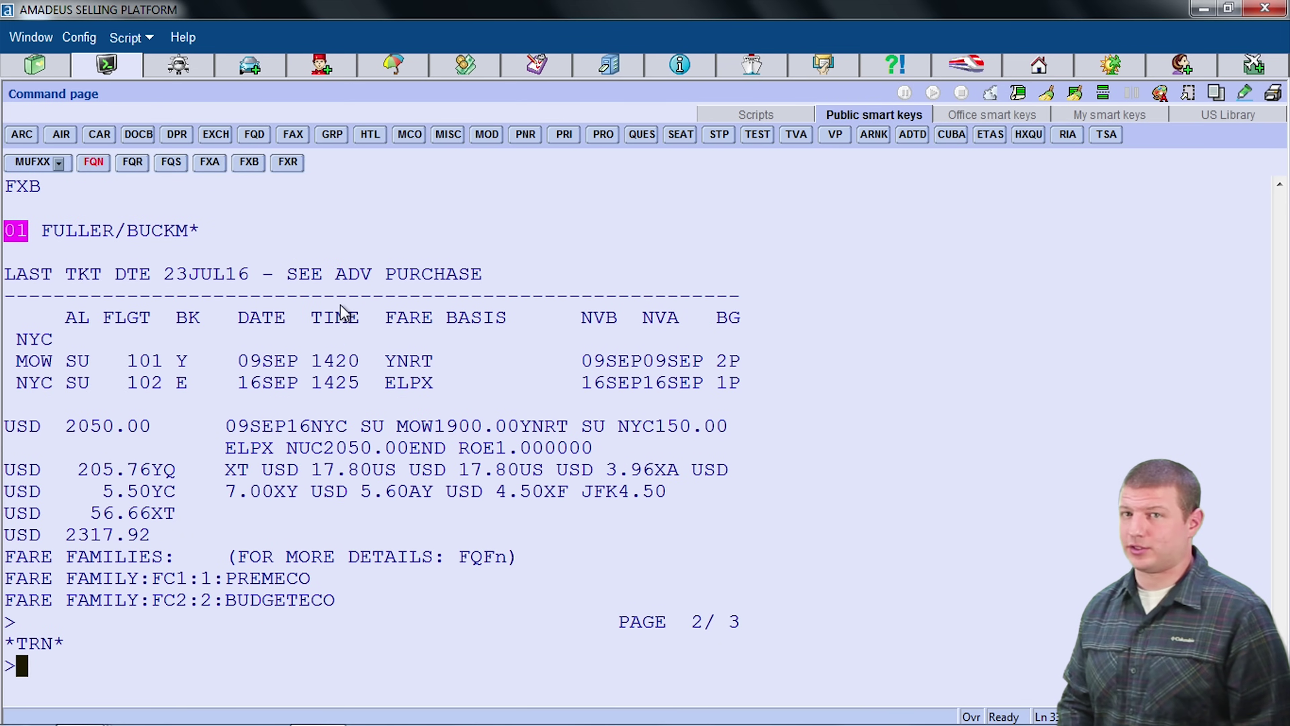
Step: Redisplay the booking with RT and rerun FXX, totalling USD 2317.92
{"action": "type", "text": "RT"}
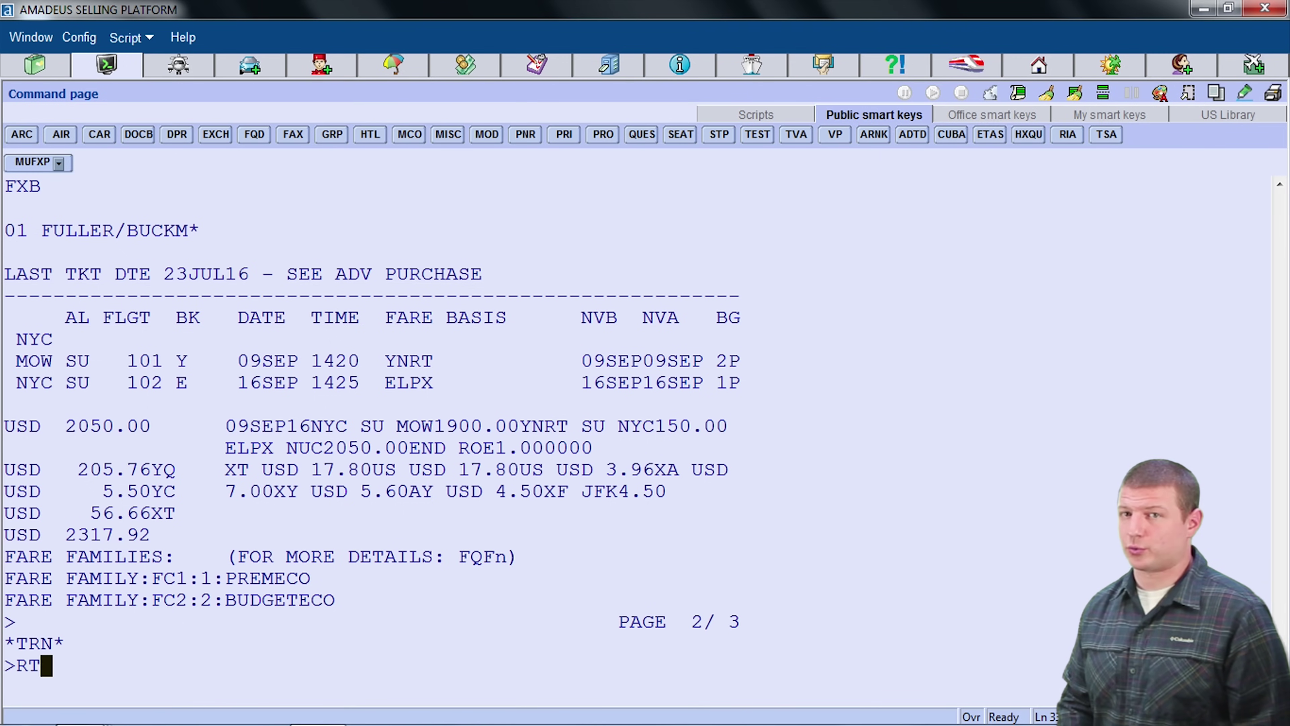
{"action": "key", "text": "Return"}
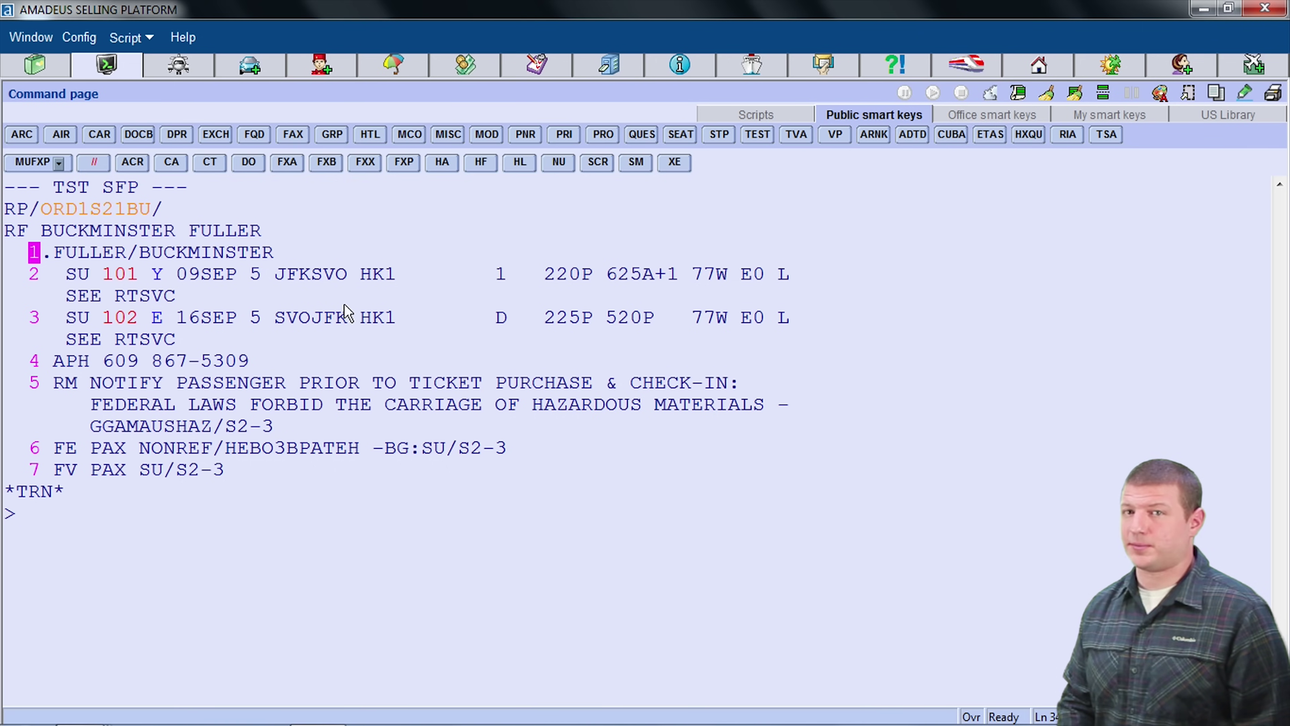
{"action": "type", "text": "FXX"}
{"action": "key", "text": "Return"}
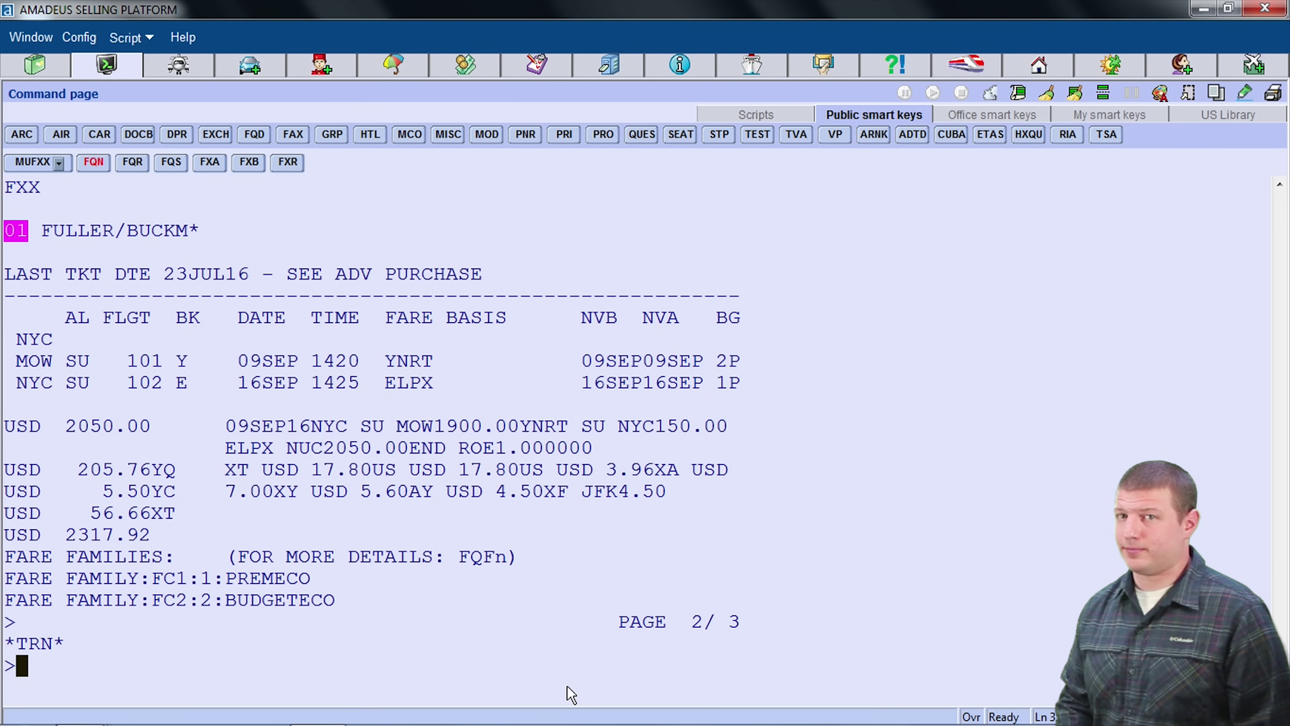
Step: Add ticketing time limit TKTL20JUL to the booking
{"action": "type", "text": "TK "}
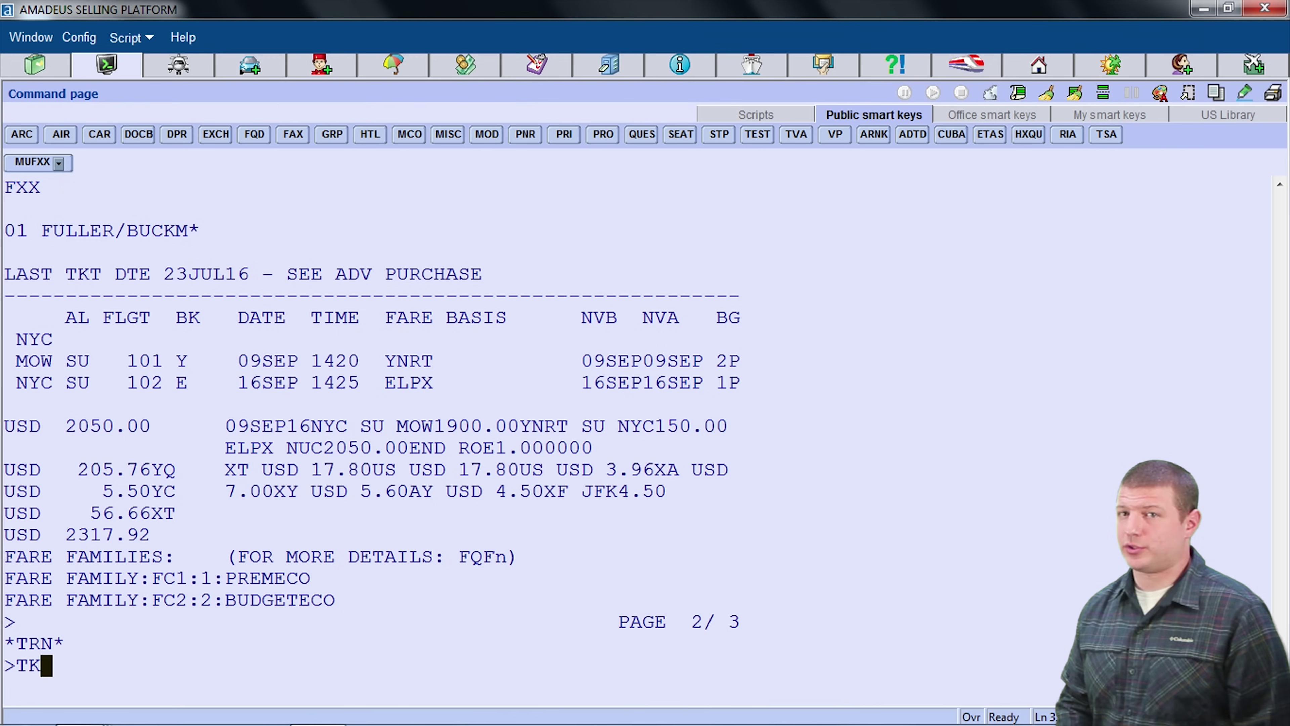
{"action": "type", "text": "TL"}
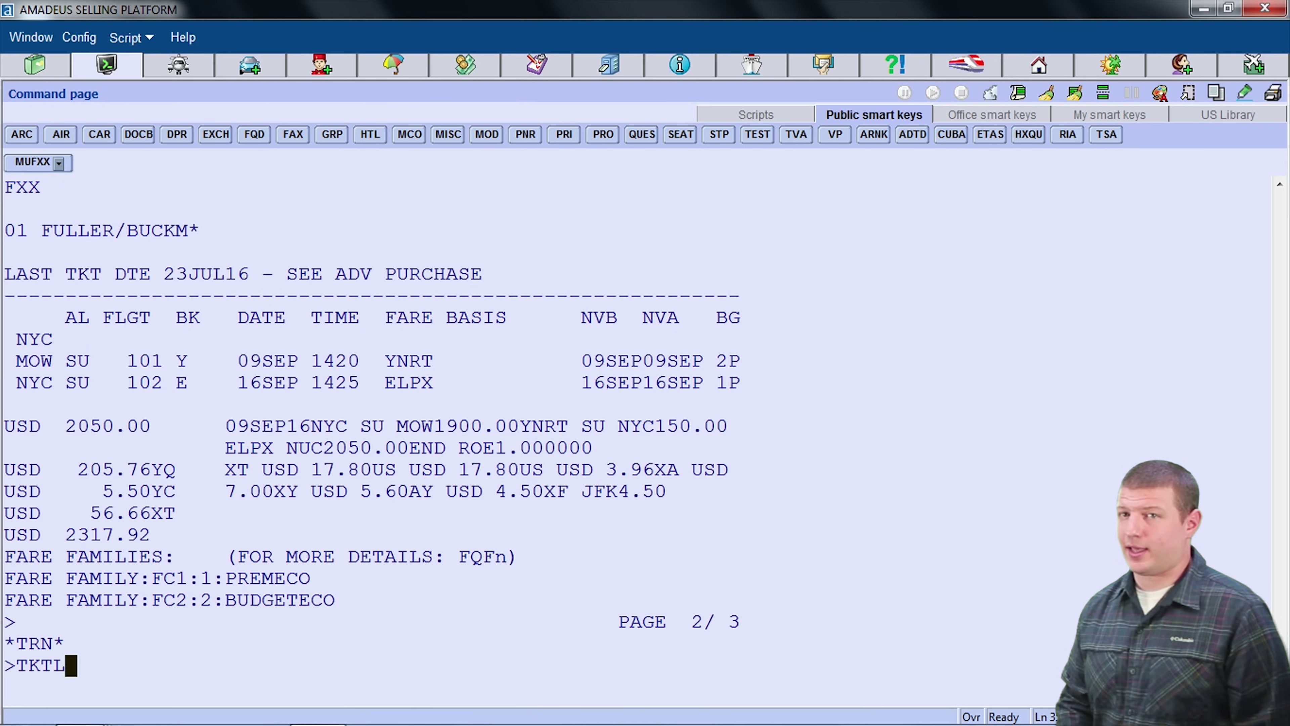
{"action": "type", "text": "20JUL"}
{"action": "key", "text": "Return"}
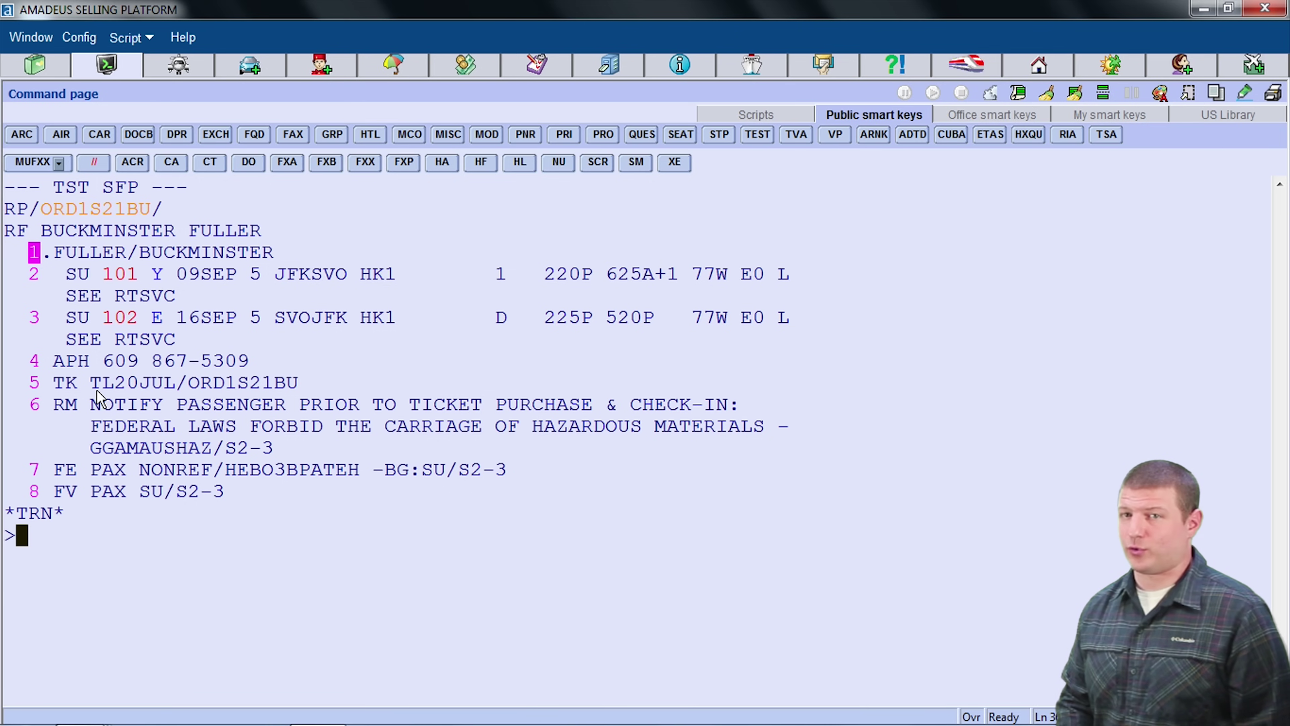
Step: Save the booking with ER and copy its newly assigned record locator
{"action": "type", "text": "ER"}
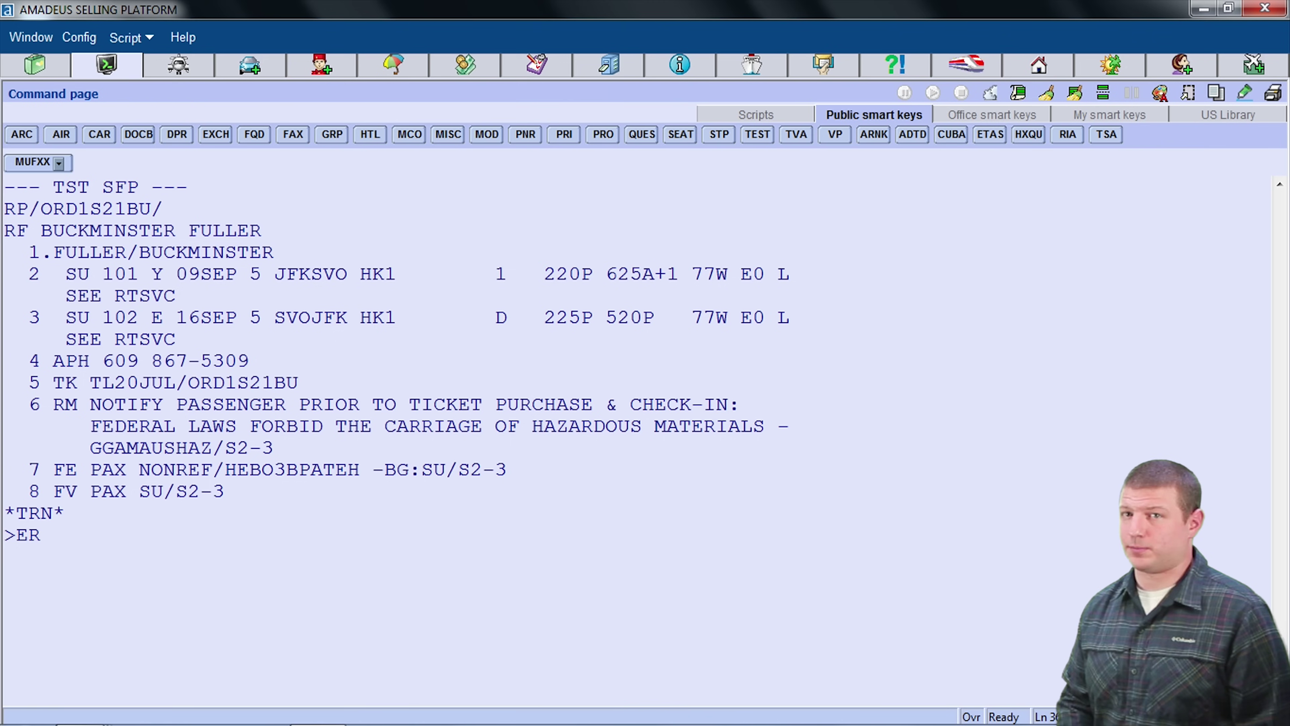
{"action": "key", "text": "Return"}
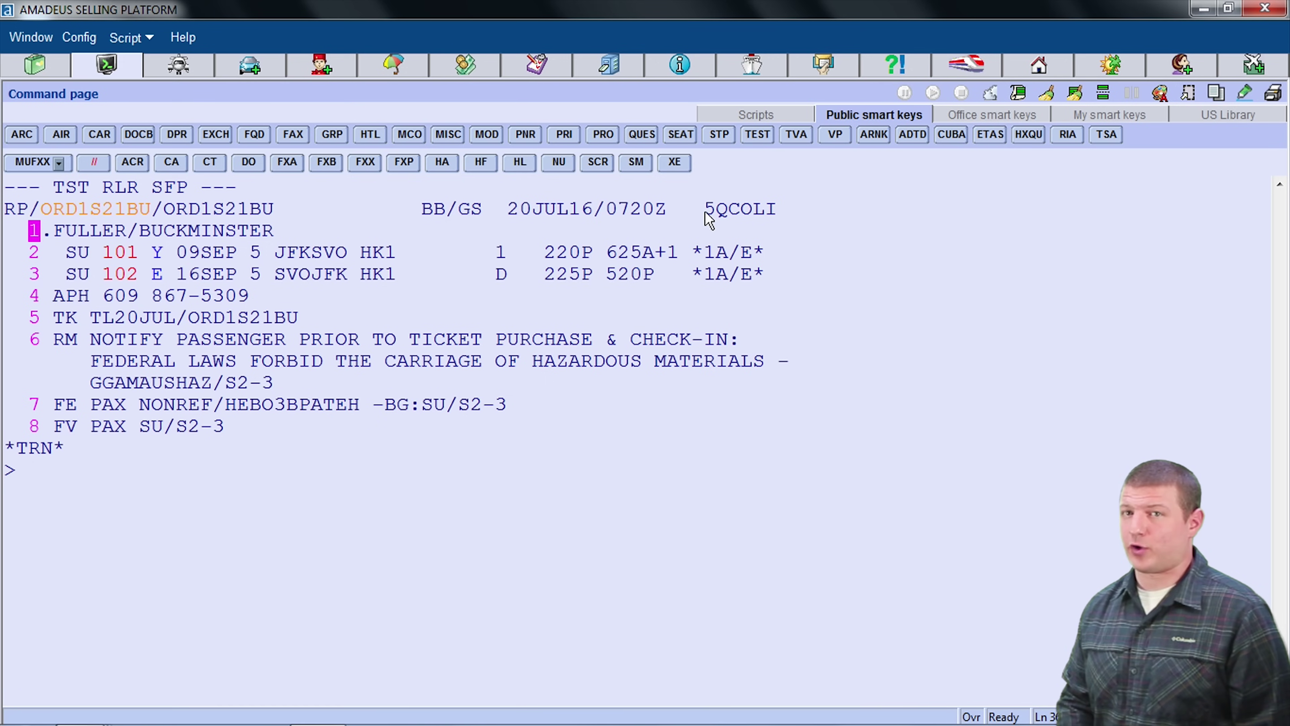
{"action": "left_click_drag", "start_coordinate": [706, 213], "coordinate": [773, 214]}
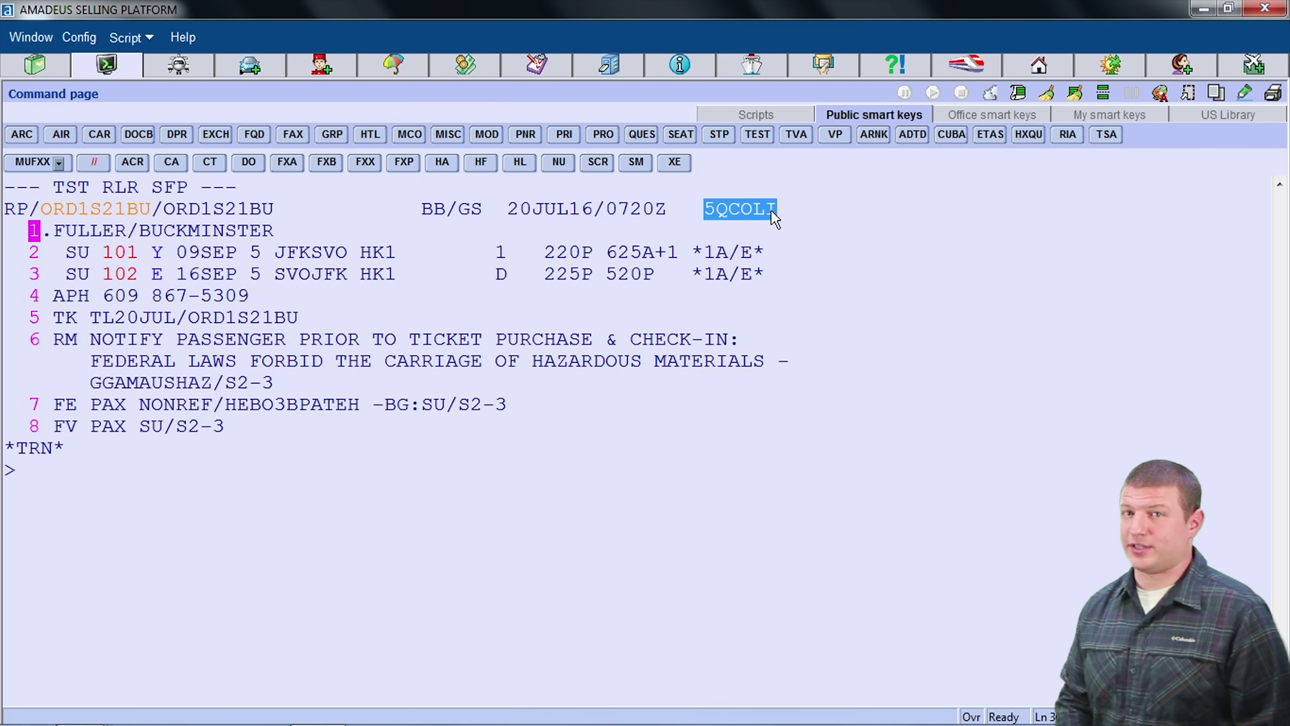
{"action": "right_click", "coordinate": [767, 209]}
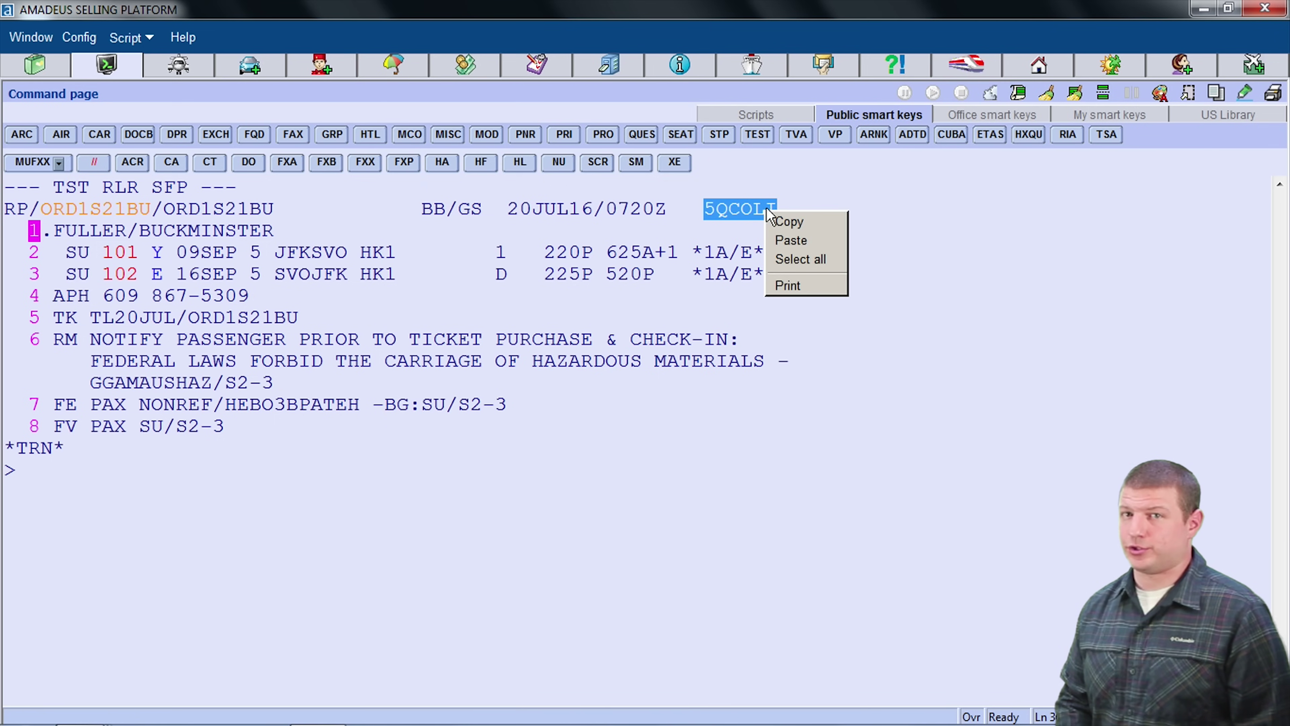
{"action": "left_click", "coordinate": [787, 222]}
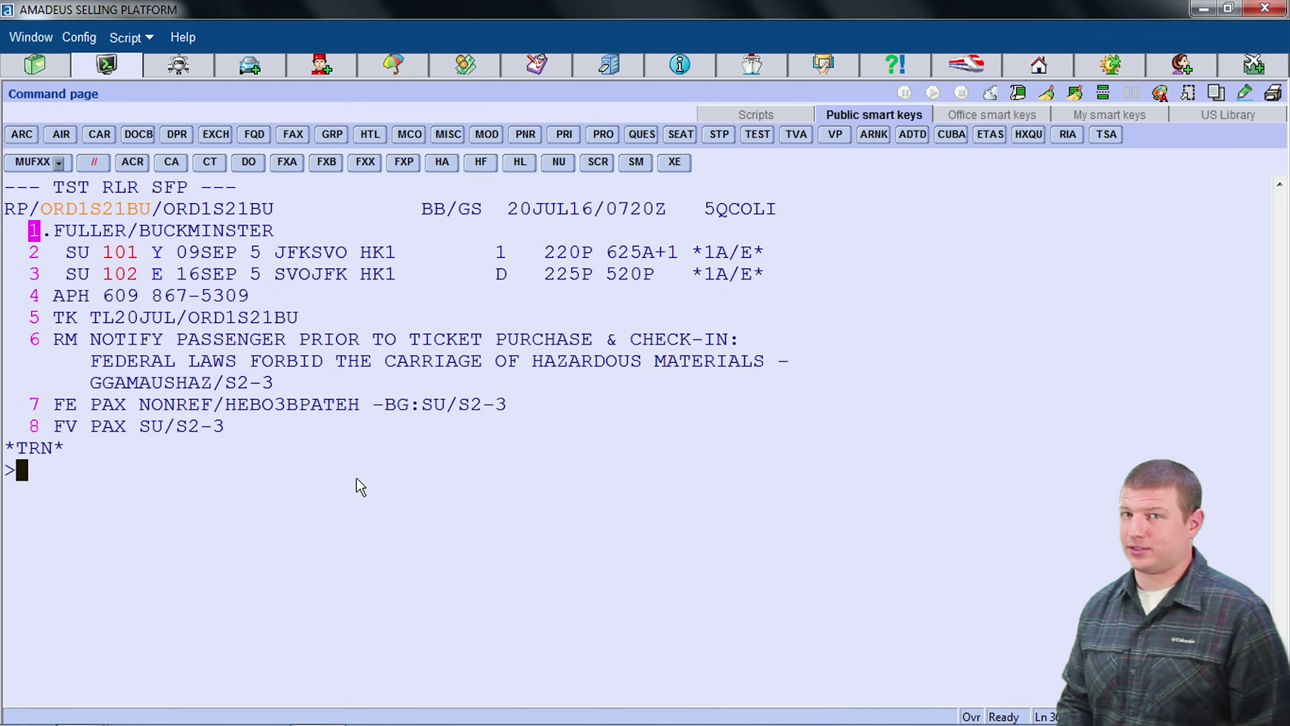
Step: Clear the work area and retrieve the saved booking by its record locator
{"action": "type", "text": "IG"}
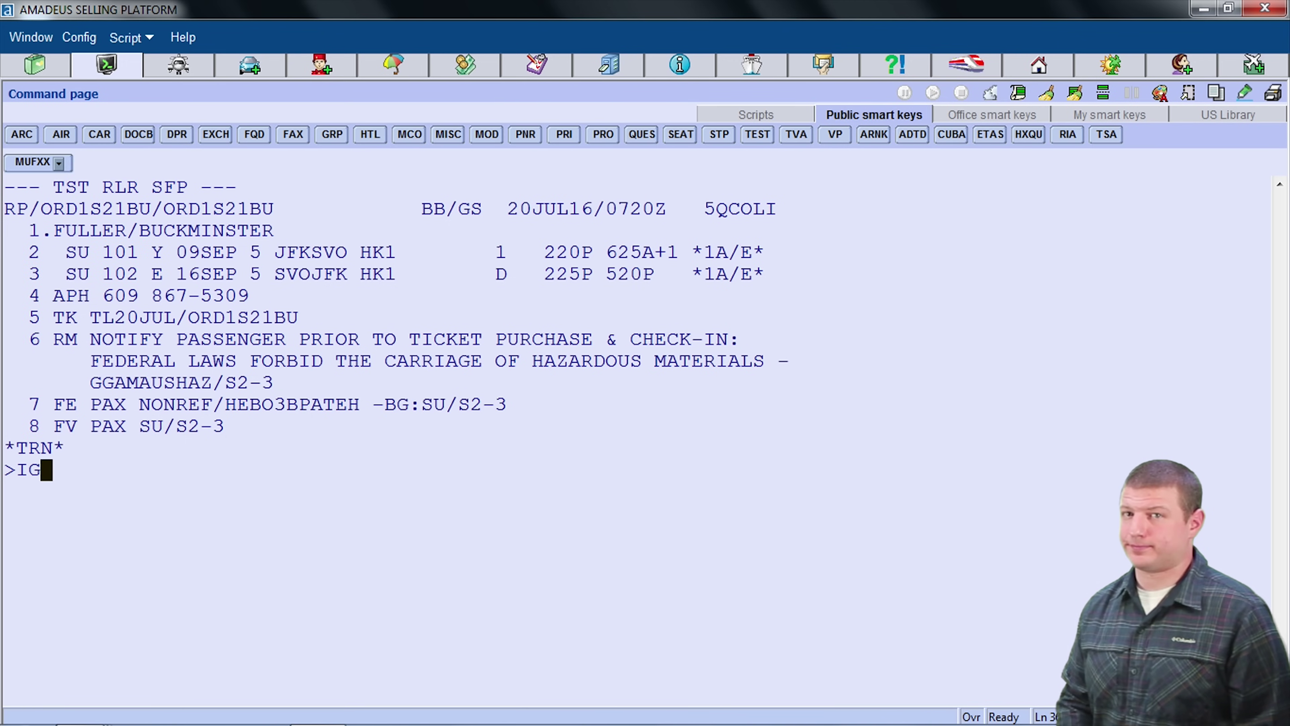
{"action": "key", "text": "Return"}
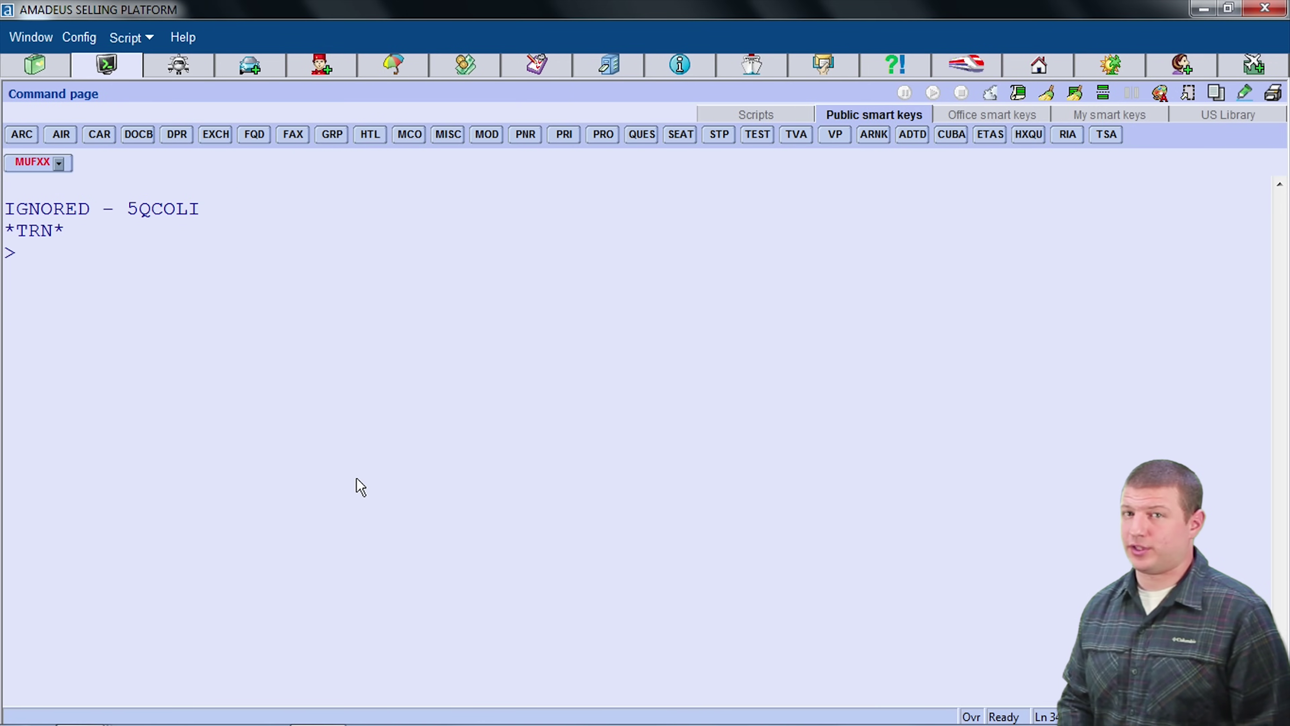
{"action": "type", "text": "RT"}
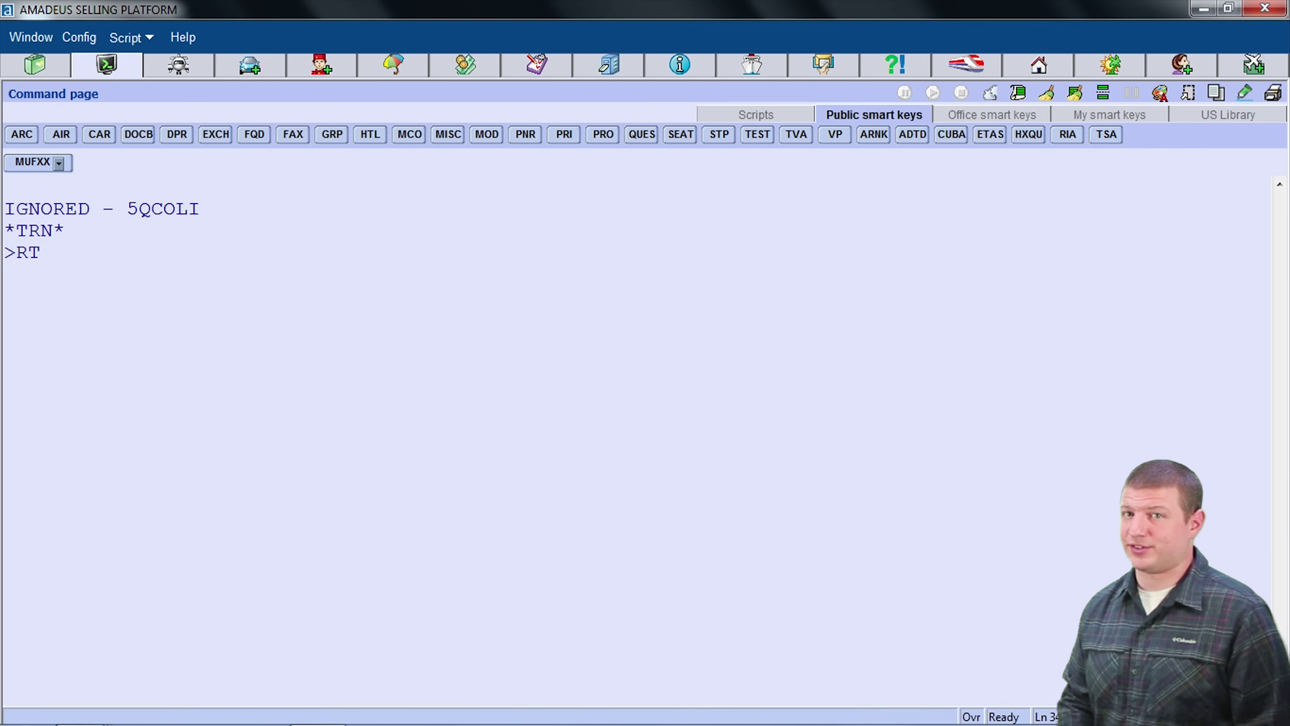
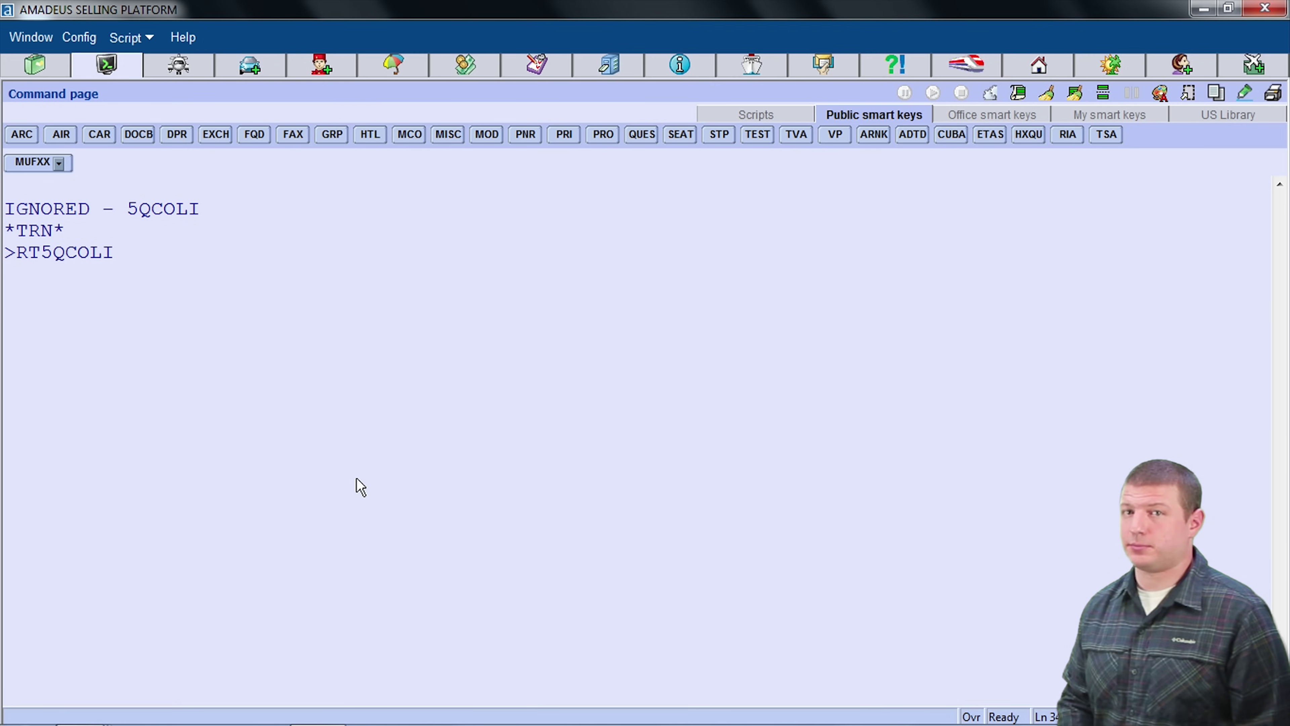
{"action": "key", "text": "Return"}
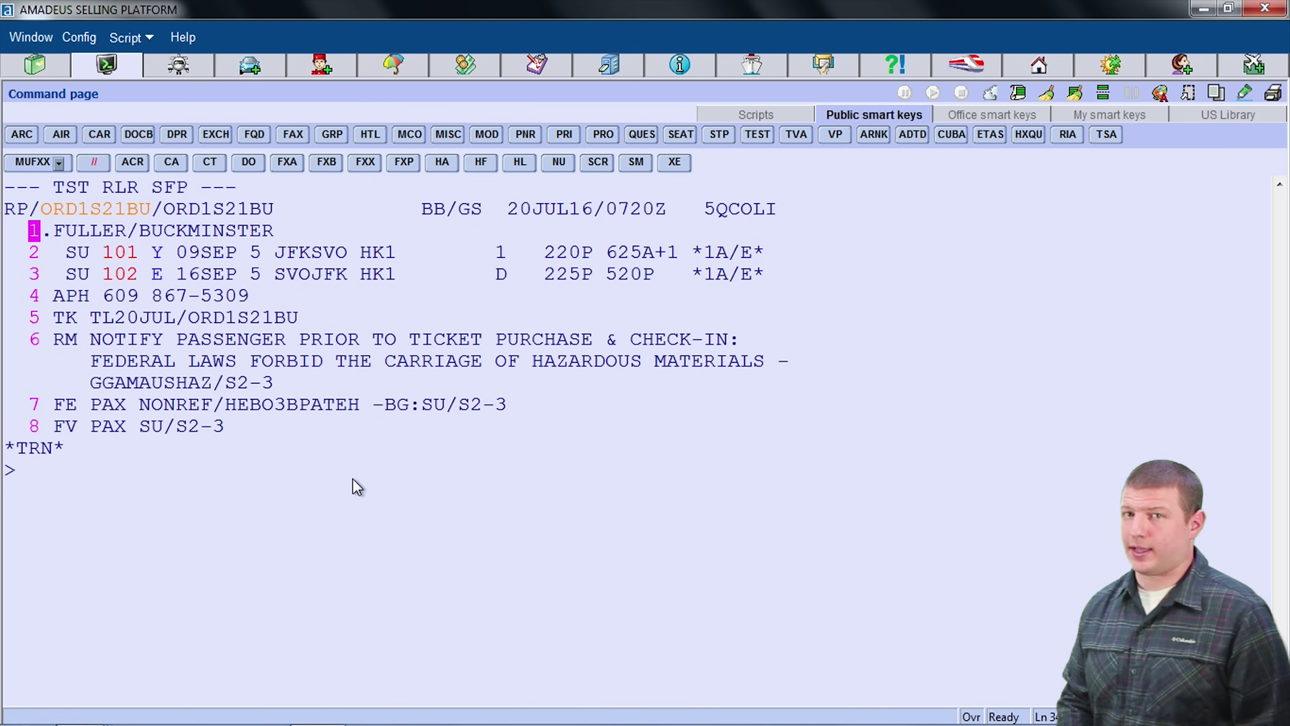
Step: Ignore the retrieved booking with IG and enter JO* to sign out
{"action": "type", "text": "I"}
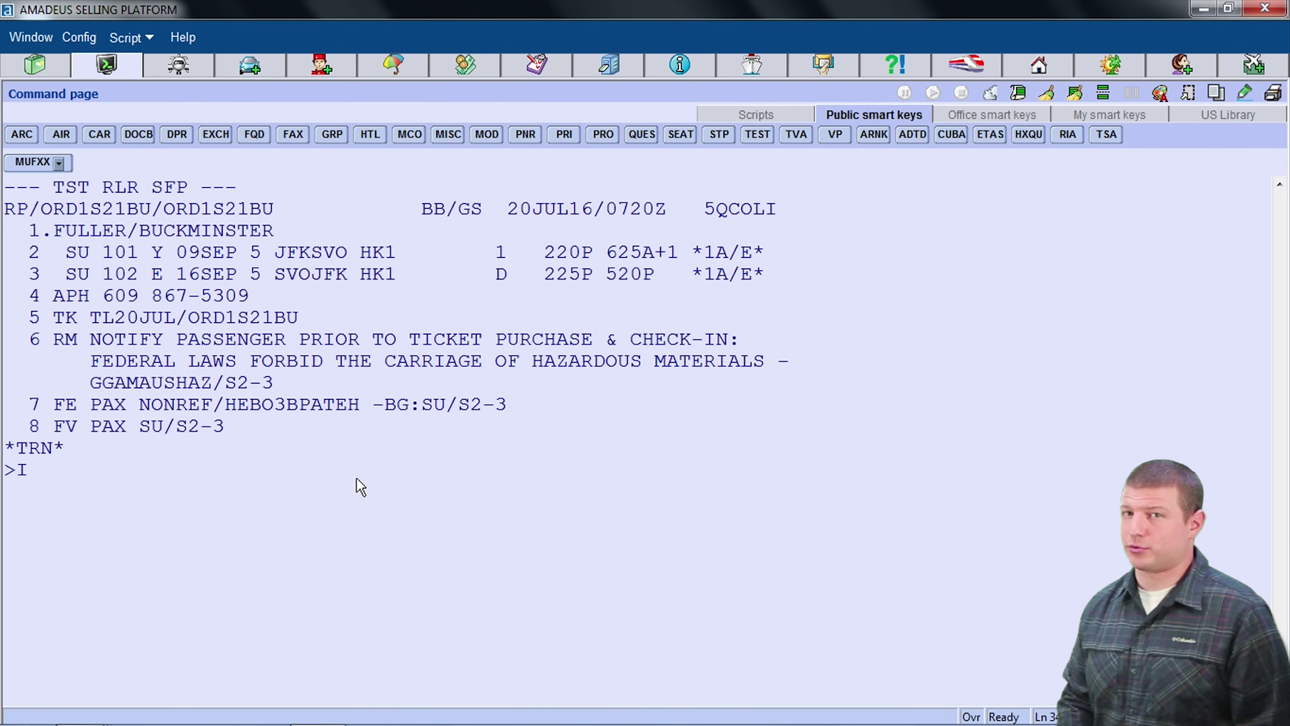
{"action": "type", "text": "G"}
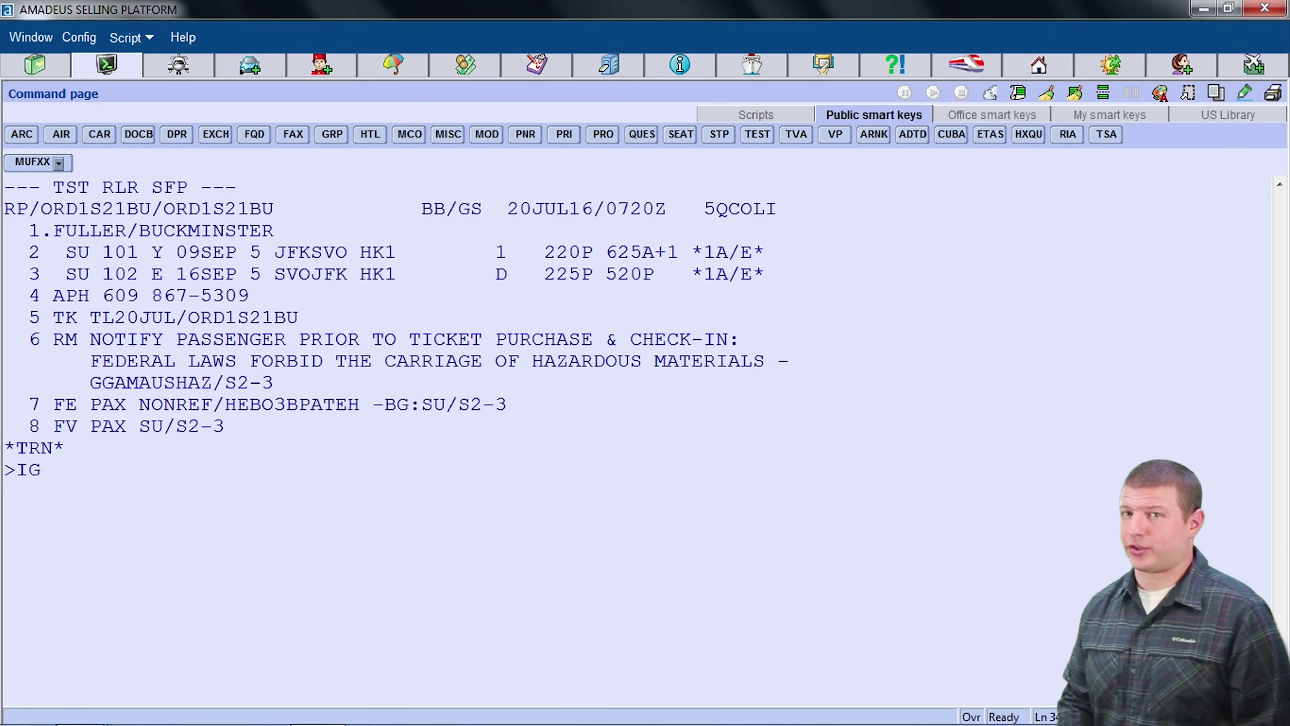
{"action": "key", "text": "Return"}
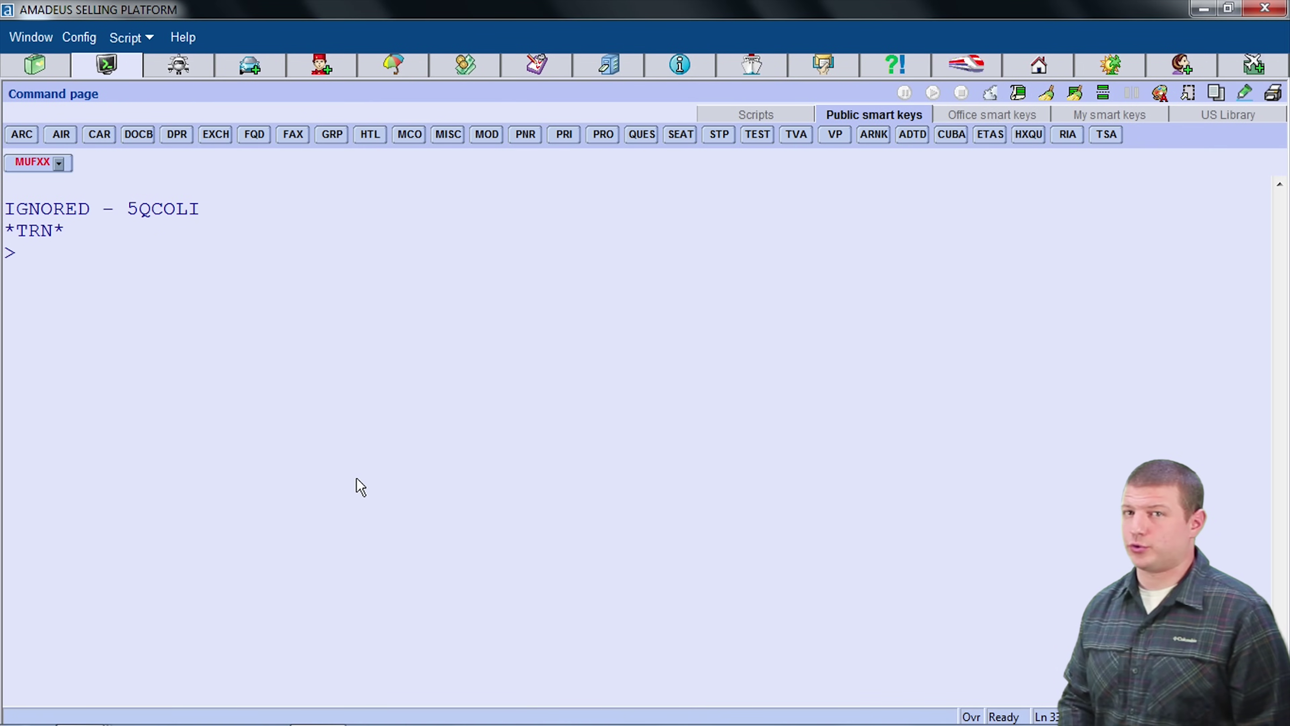
{"action": "type", "text": "JO*"}
Step: Sign out of all work areas and close the Amadeus window
{"action": "key", "text": "Return"}
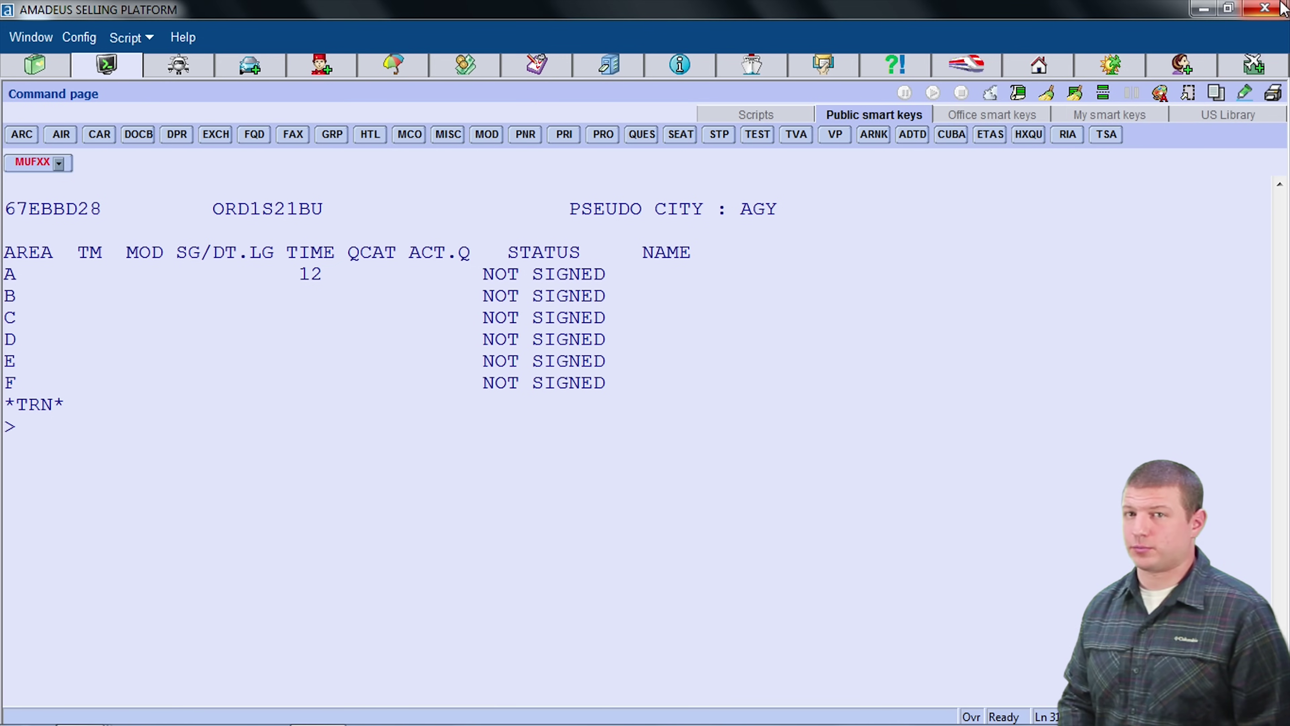
{"action": "left_click", "coordinate": [1264, 8]}
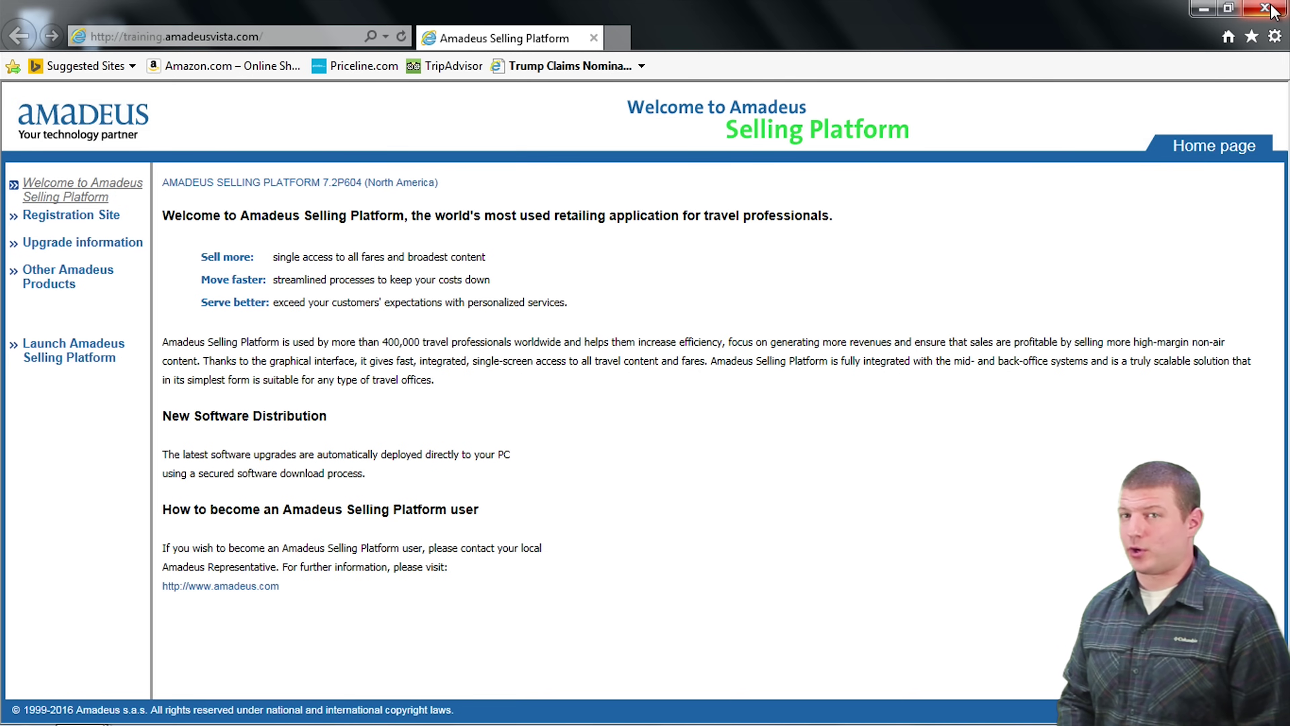
Step: Open the presenter's personal website in Internet Explorer, then minimize the browser
{"action": "left_click", "coordinate": [262, 38]}
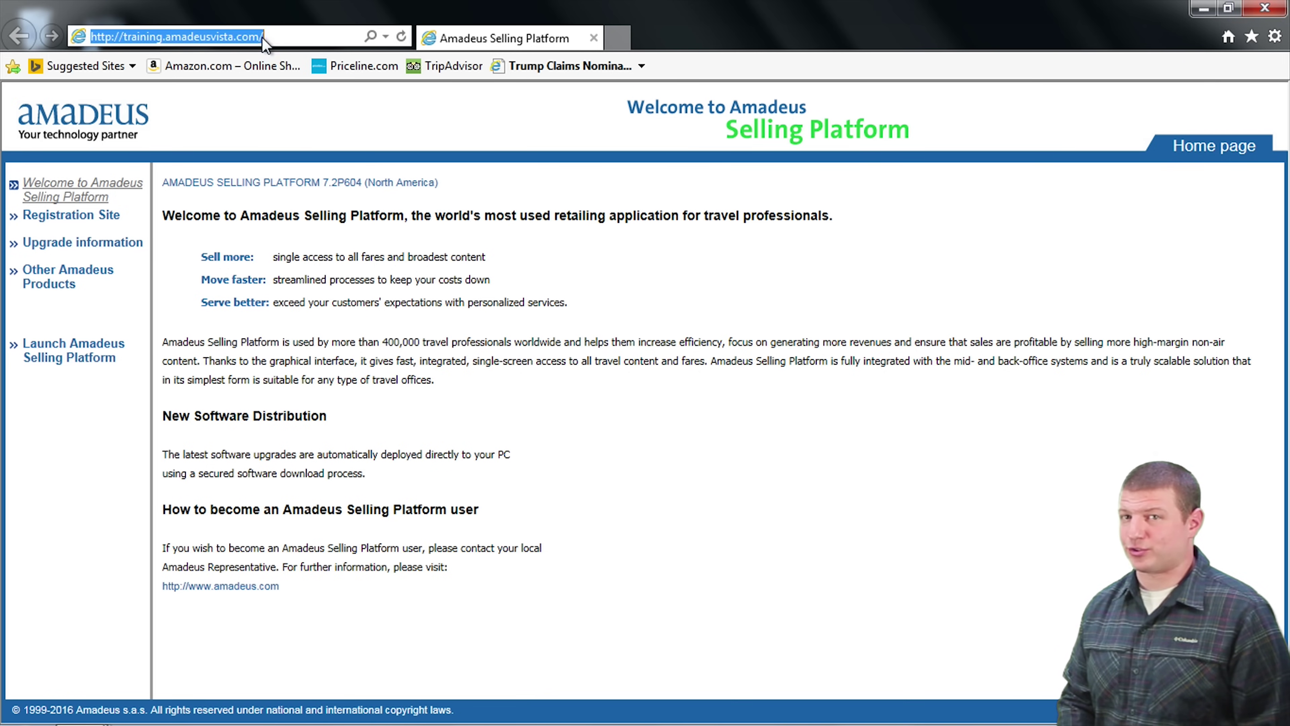
{"action": "type", "text": "cHRIS"}
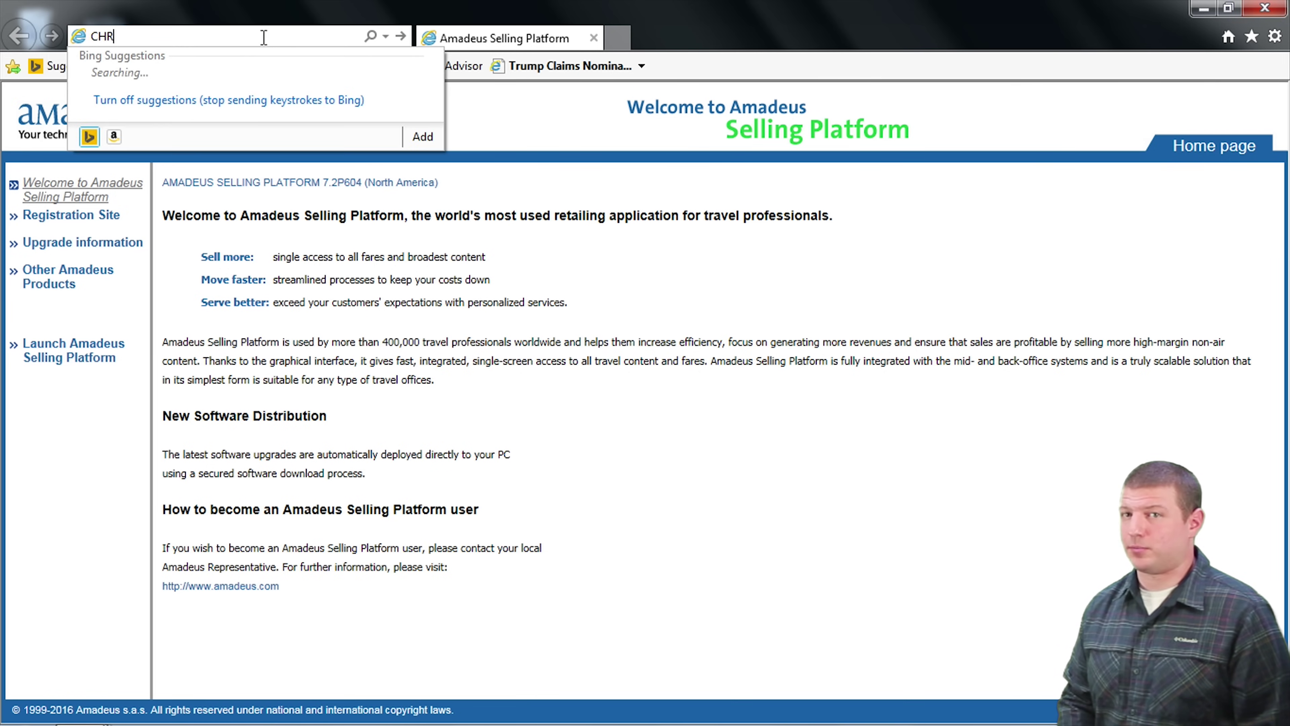
{"action": "type", "text": "FIPP"}
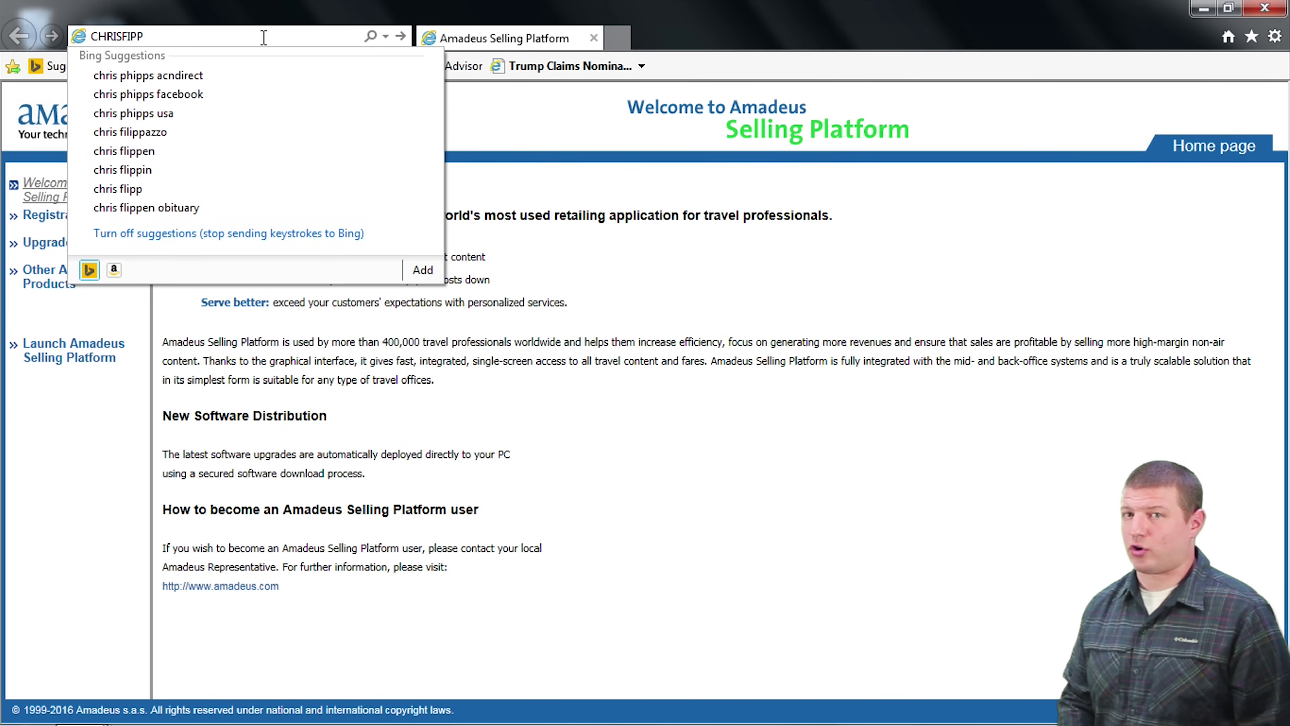
{"action": "type", "text": ".COM"}
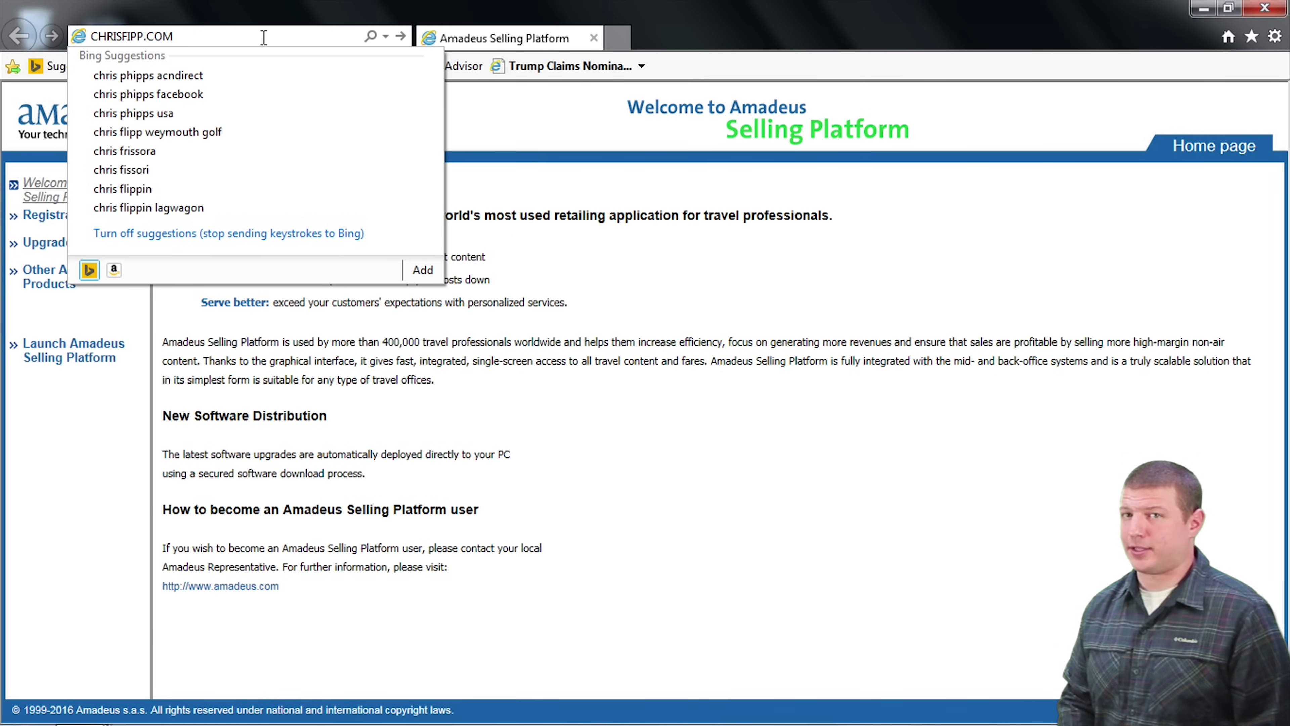
{"action": "key", "text": "Return"}
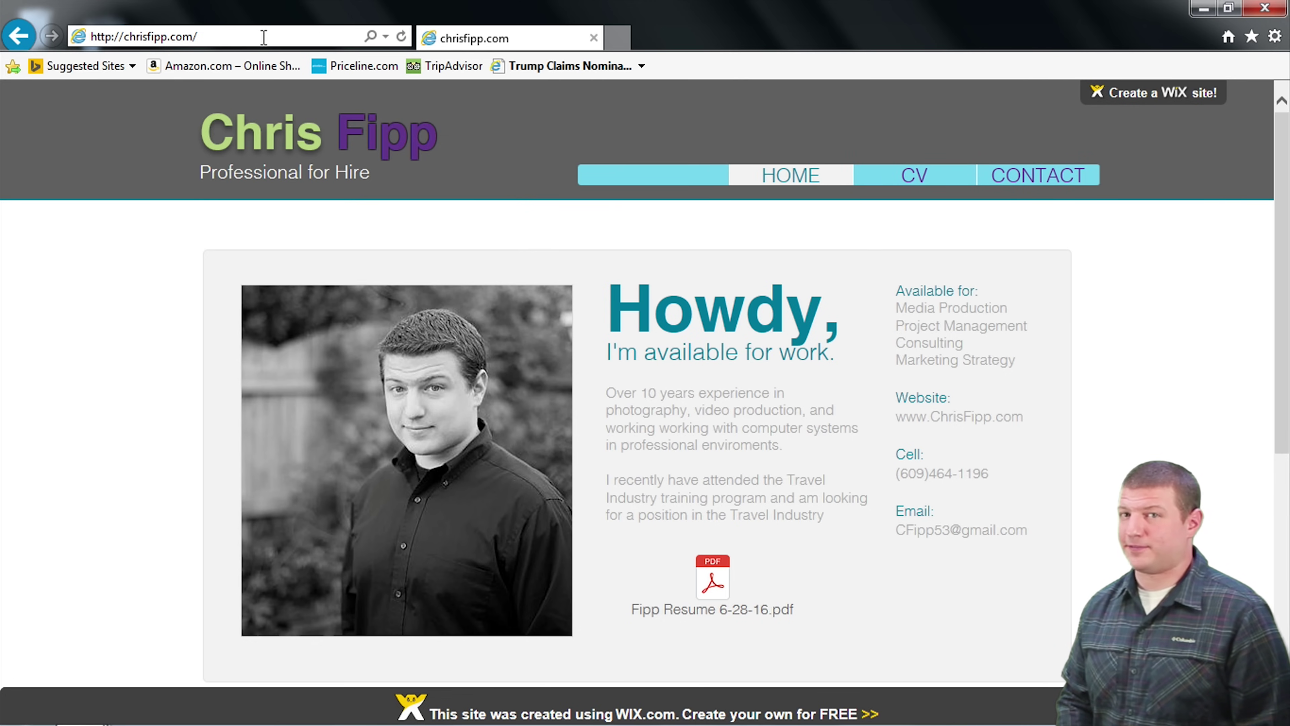
{"action": "left_click", "coordinate": [1200, 8]}
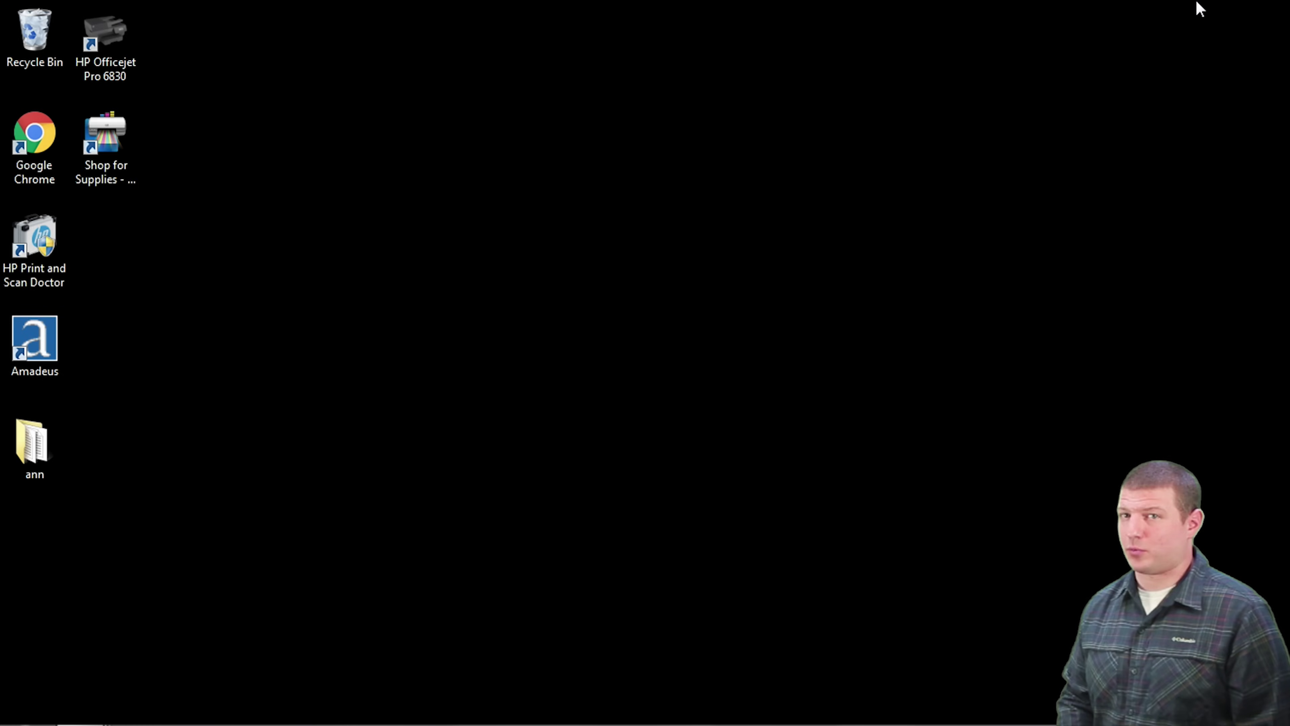